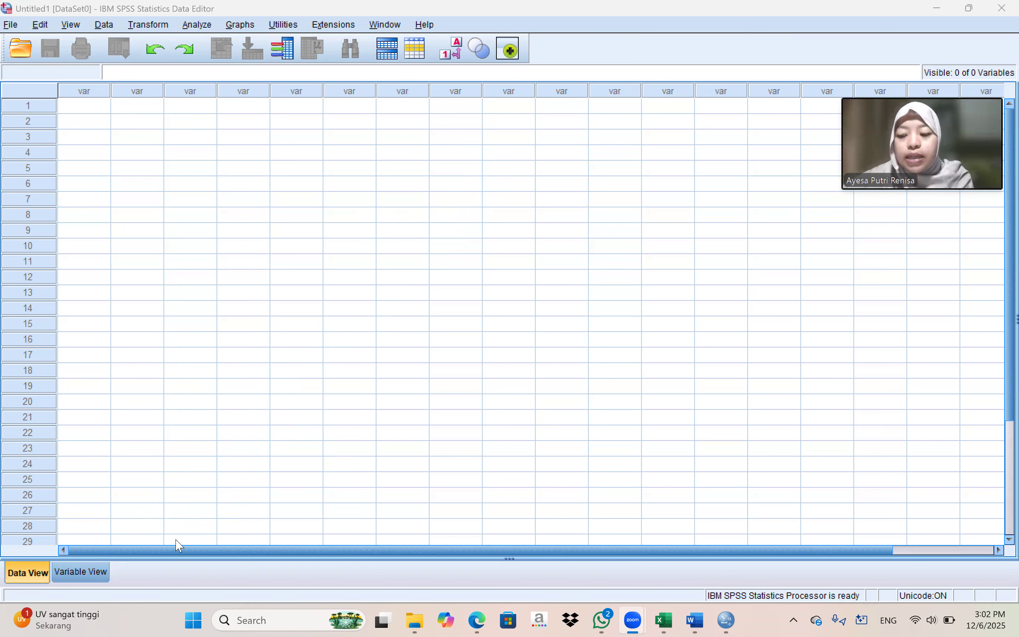
pyautogui.click(79, 580)
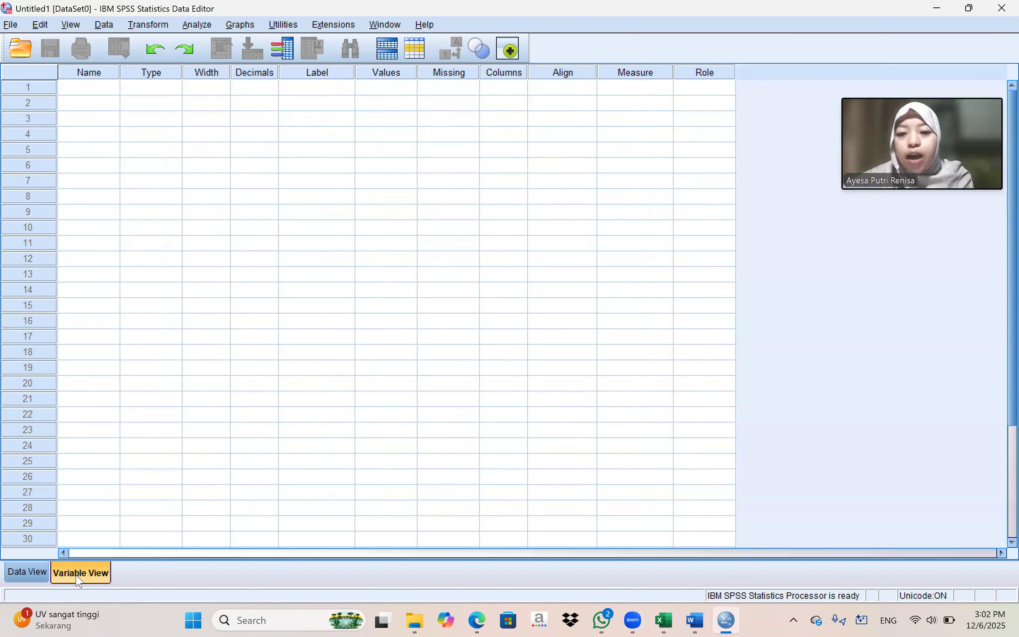
pyautogui.click(42, 577)
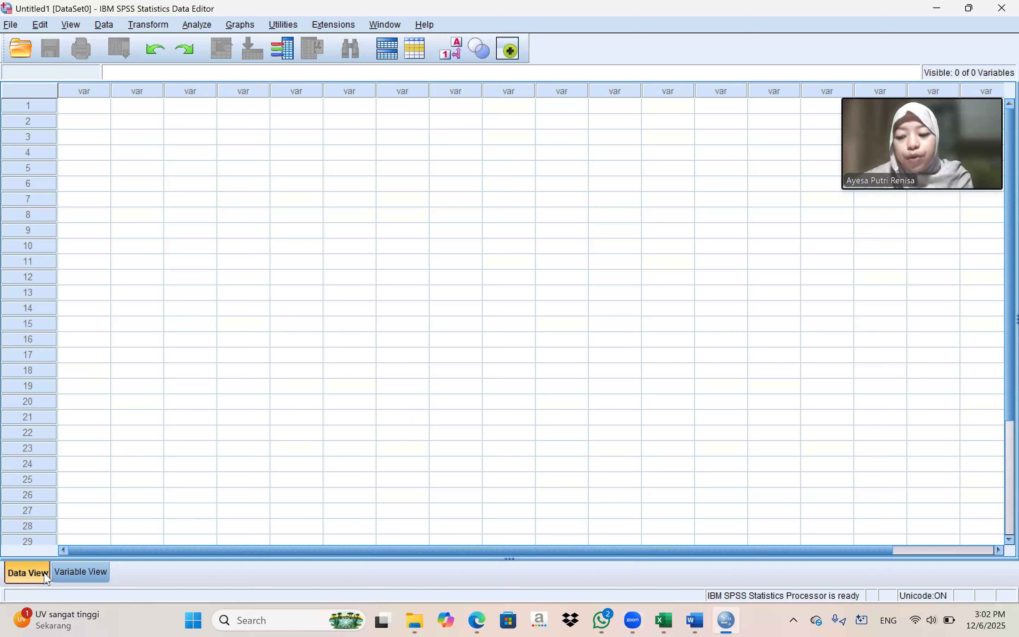
pyautogui.click(72, 577)
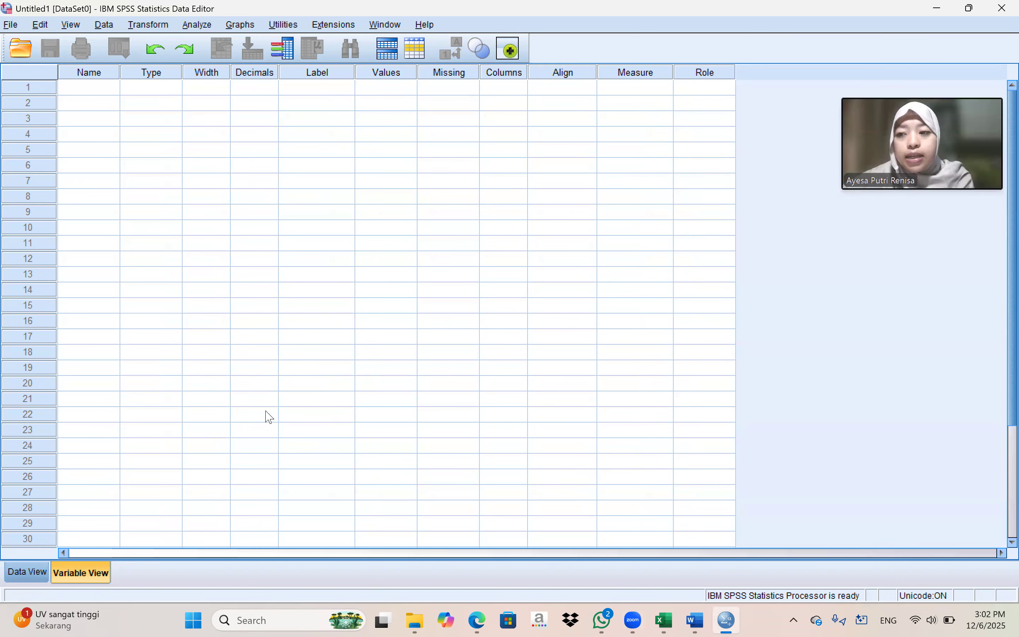
pyautogui.click(46, 577)
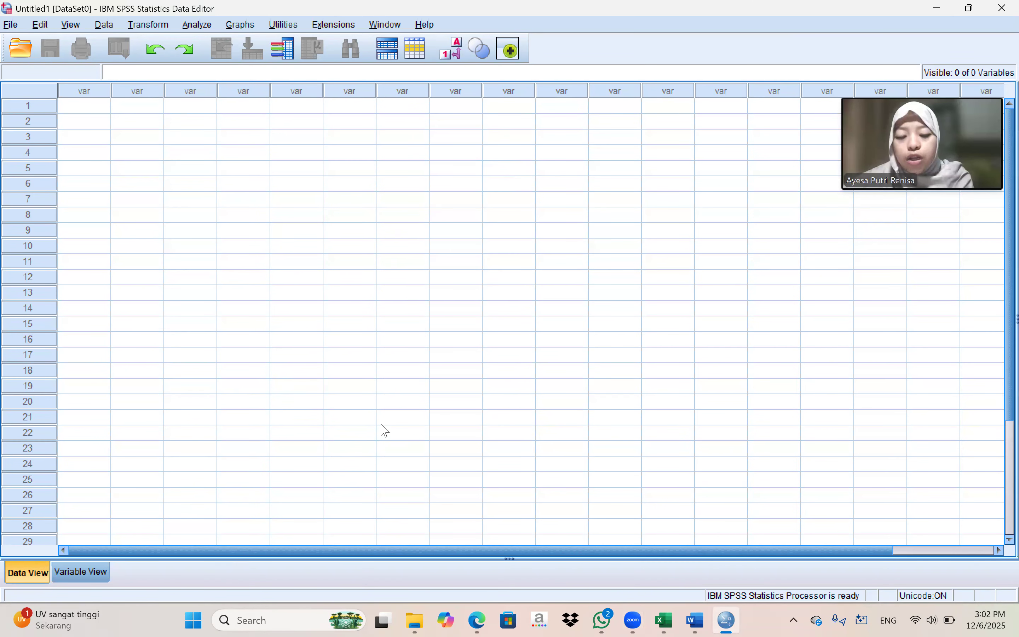
# Step: Switch to the Excel workbook with the raw data and review its Responden, Gender, Golongan and Lama Bekerja columns
pyautogui.moveTo(663, 620)
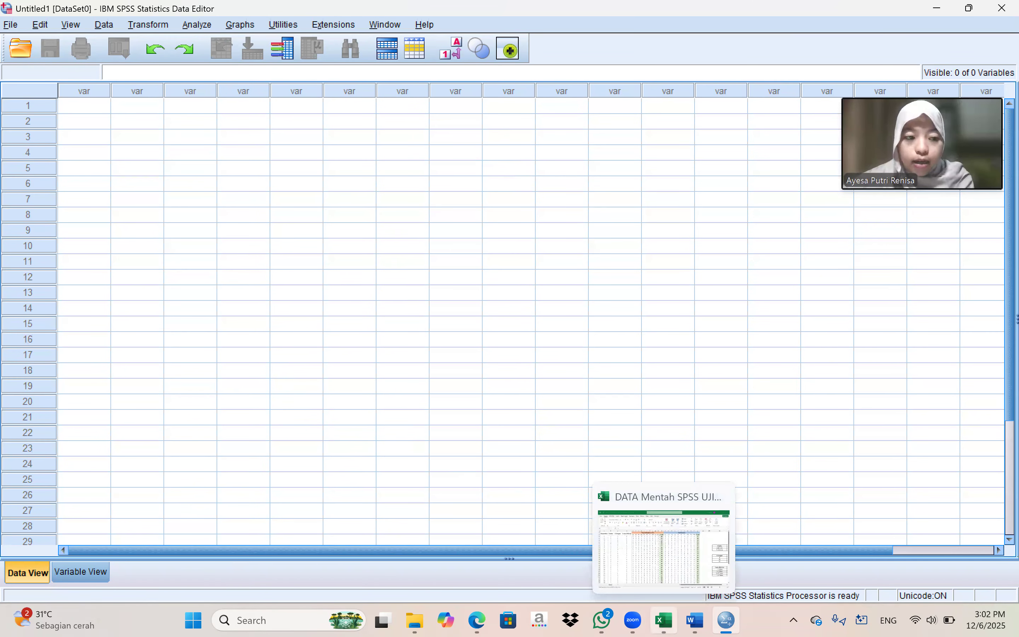
pyautogui.click(664, 620)
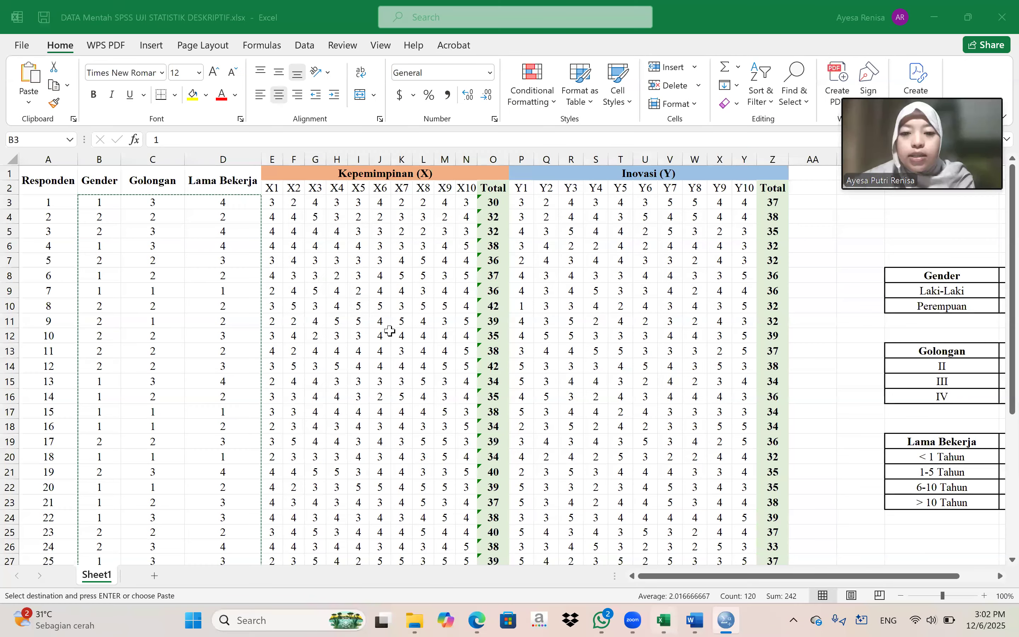
pyautogui.click(149, 254)
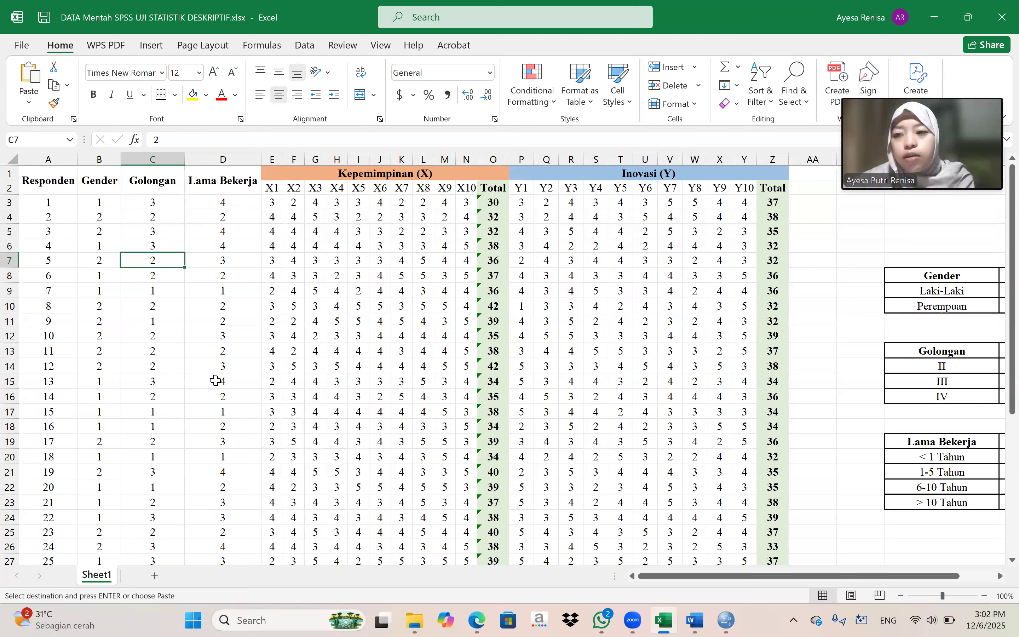
pyautogui.click(60, 181)
pyautogui.click(93, 182)
pyautogui.click(155, 182)
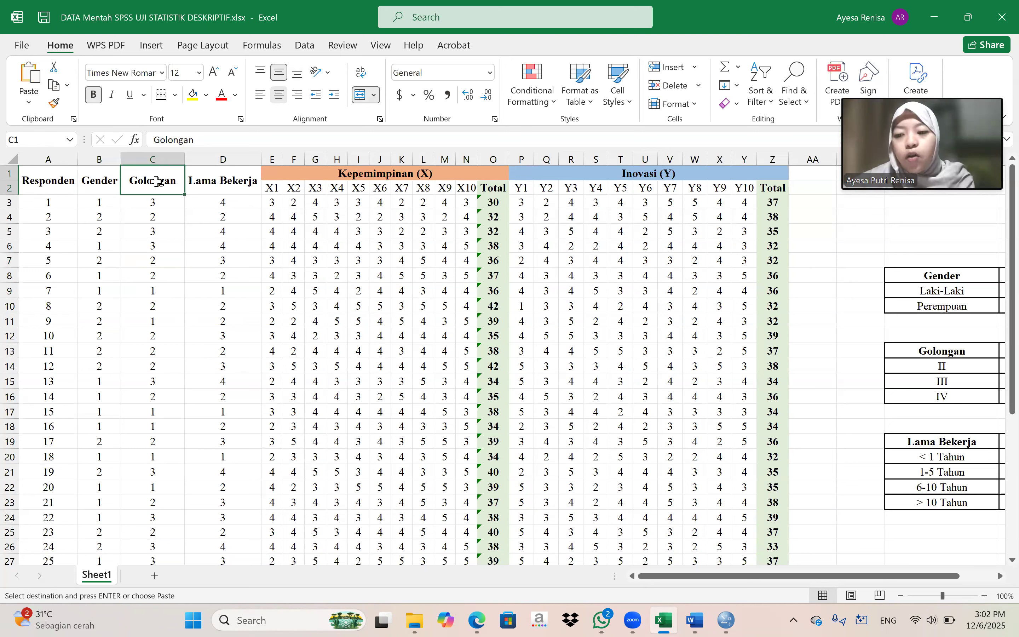
pyautogui.click(240, 179)
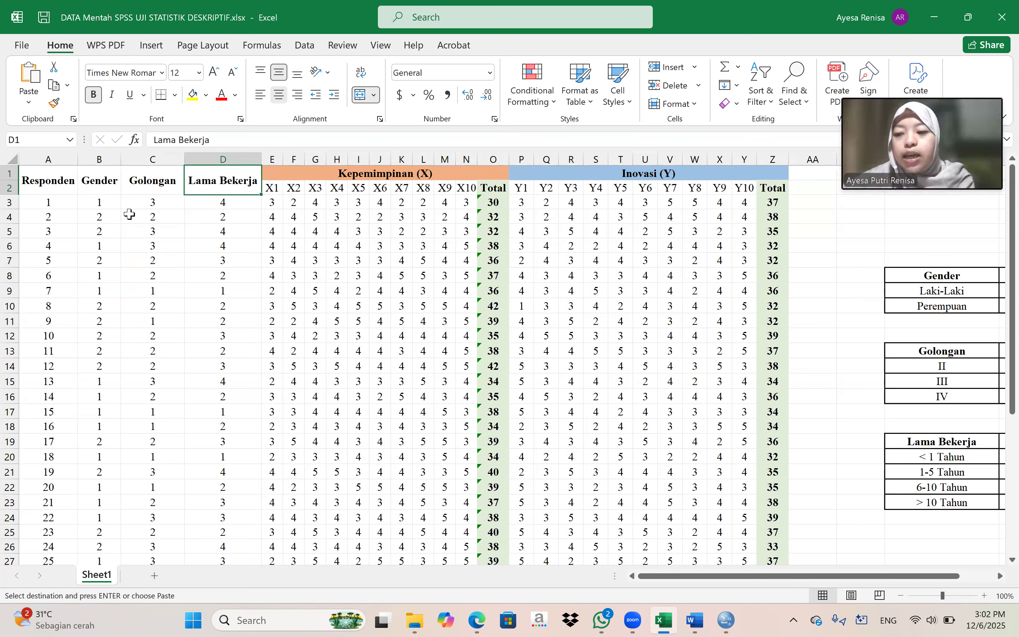
# Step: Copy the Gender, Golongan and Lama Bekerja values in B3:D42 and paste them into the SPSS data sheet from row 1 of the first column
pyautogui.moveTo(100, 202); pyautogui.dragTo(220, 538)
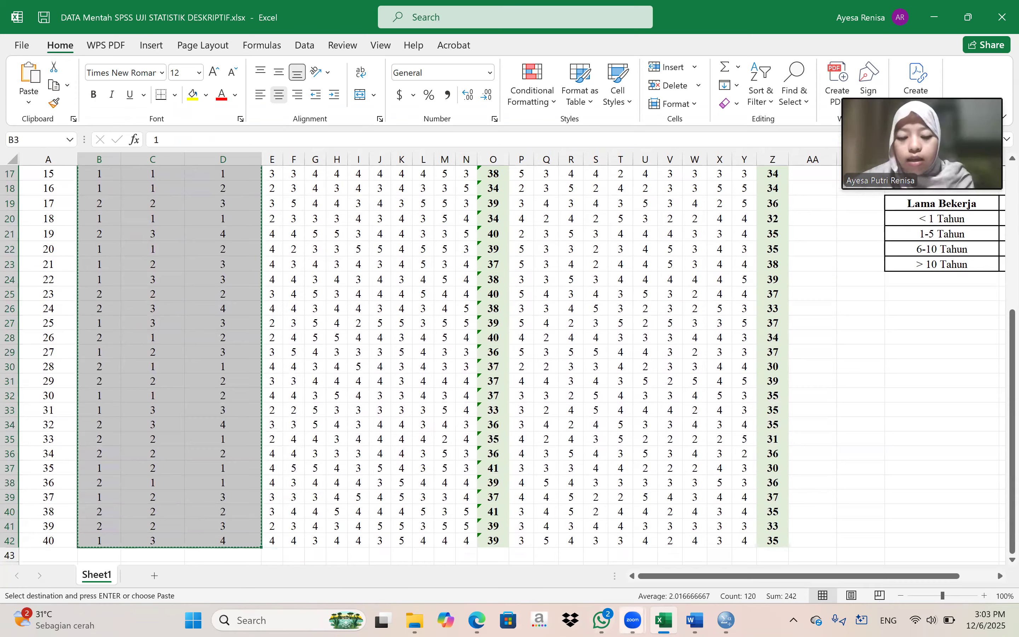
pyautogui.click(726, 619)
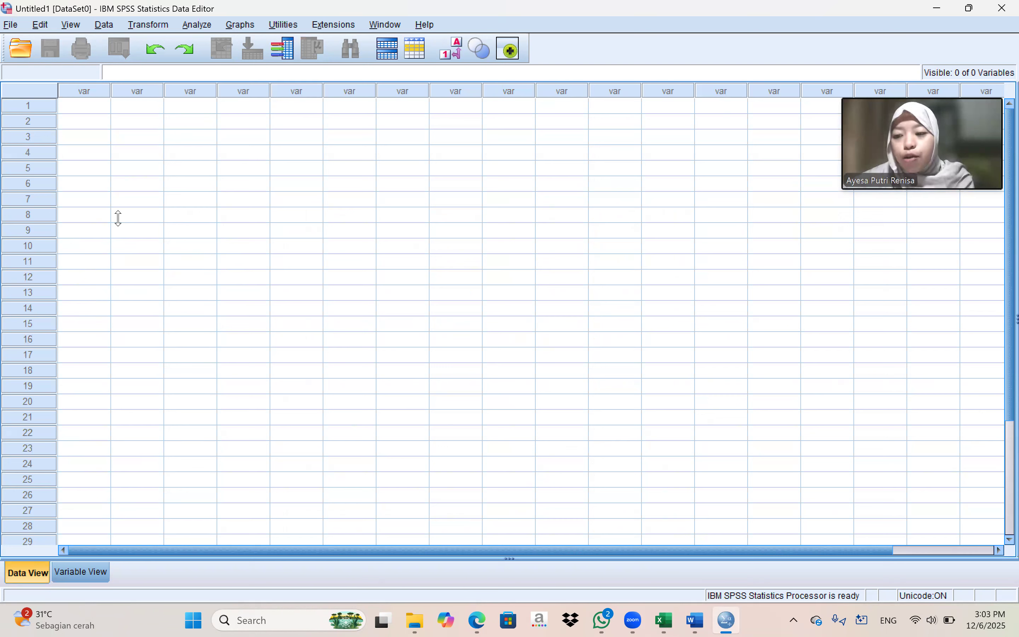
pyautogui.click(95, 106)
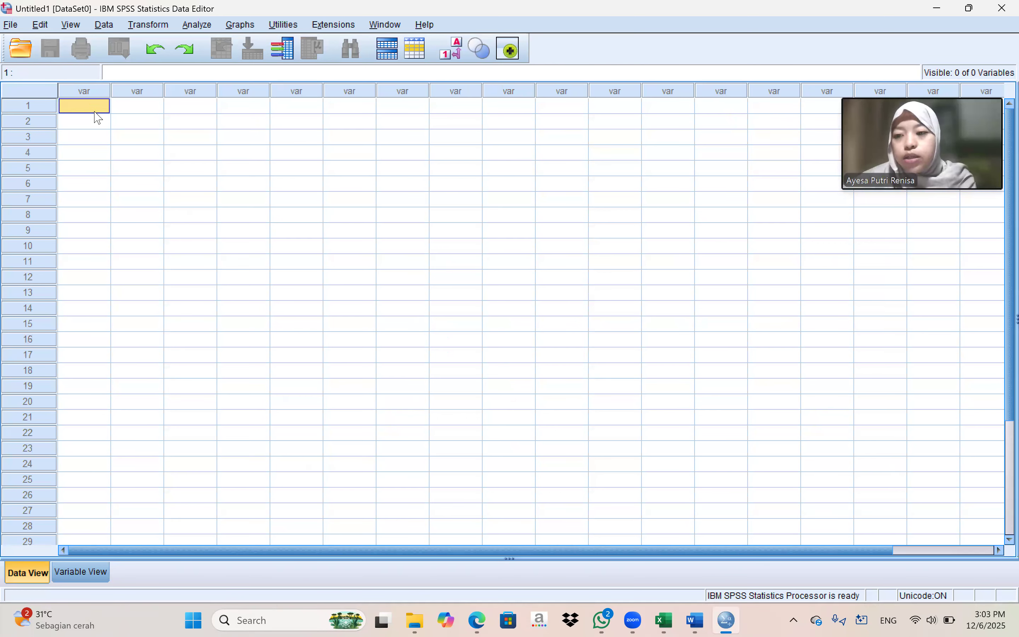
pyautogui.hotkey('ctrl', 'v')
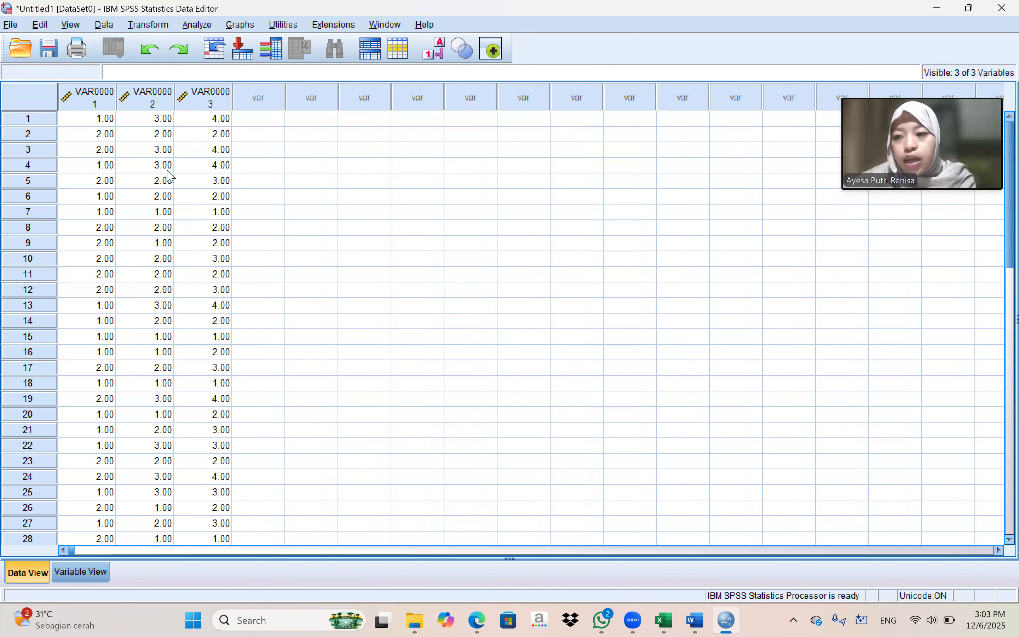
# Step: Copy the Kepemimpinan (X) totals in O3:O42 from the Excel workbook and paste them into the fourth column of the SPSS data sheet
pyautogui.moveTo(663, 620)
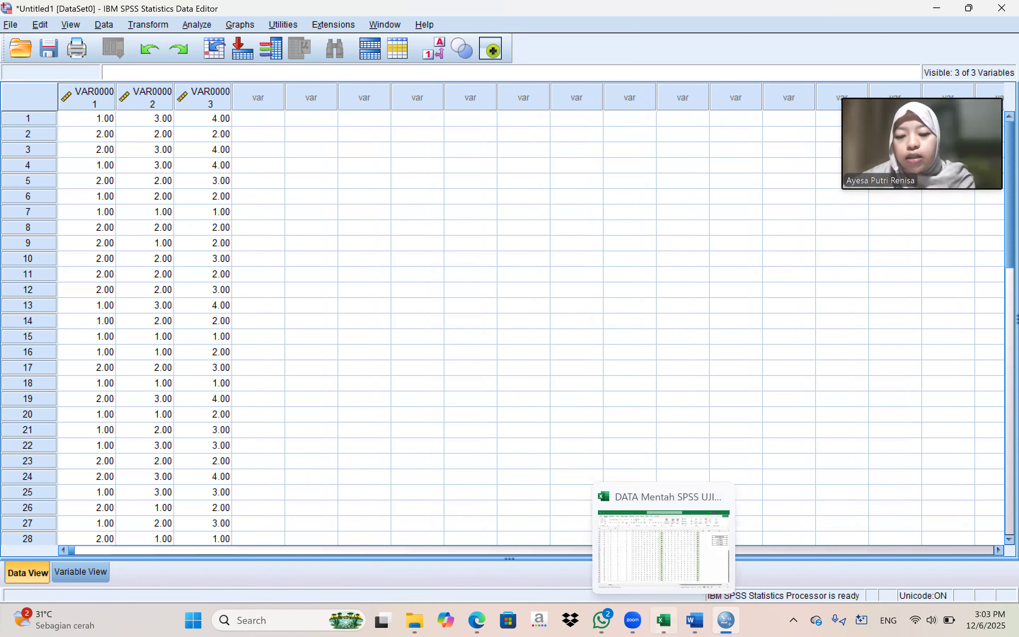
pyautogui.click(664, 530)
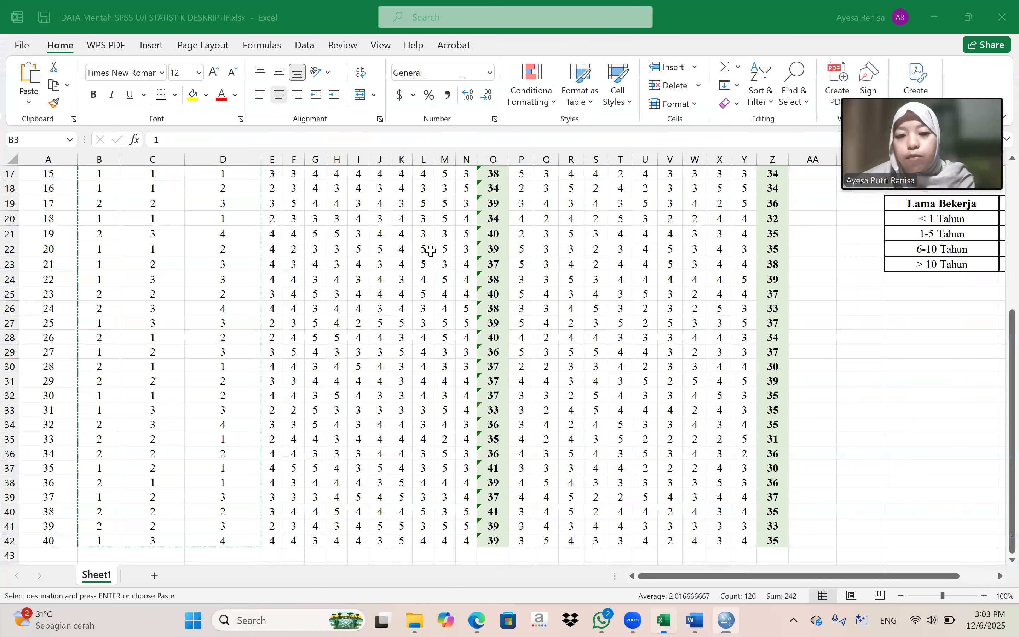
pyautogui.scroll(5, 430, 251)
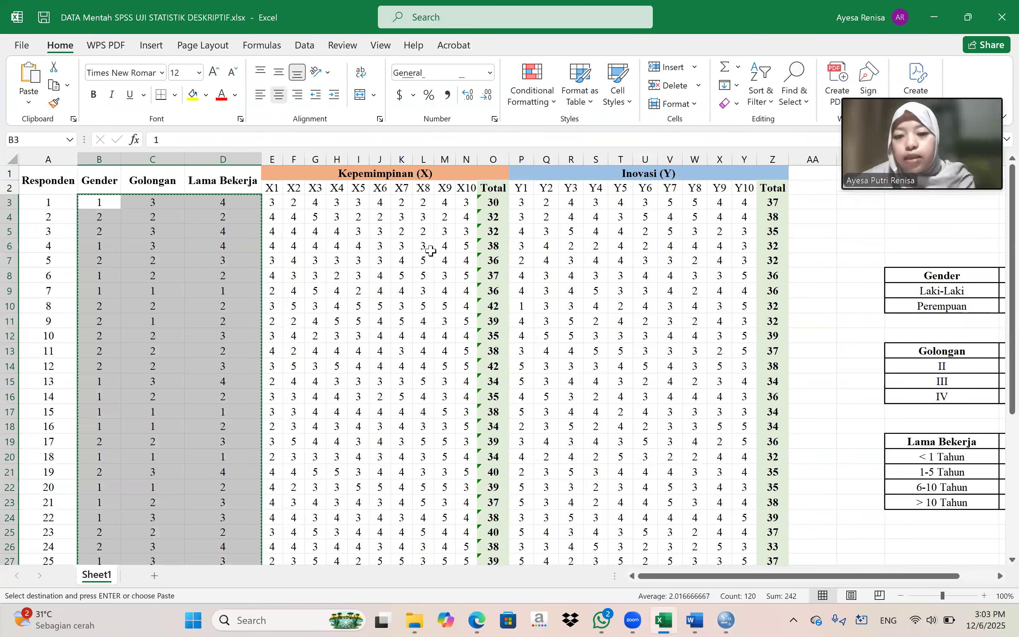
pyautogui.click(488, 201)
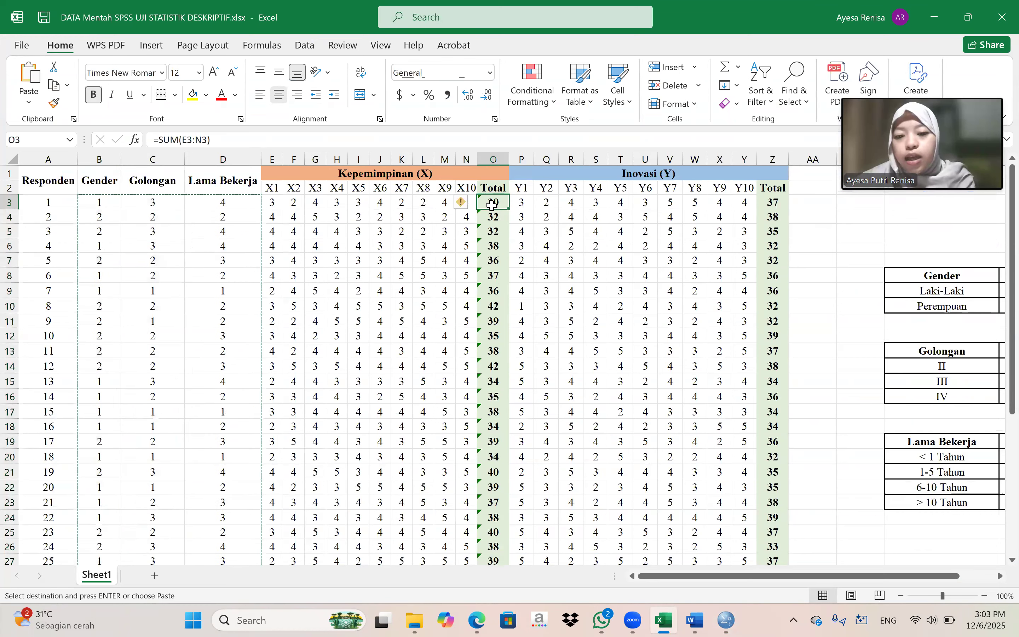
pyautogui.moveTo(488, 201); pyautogui.dragTo(489, 532)
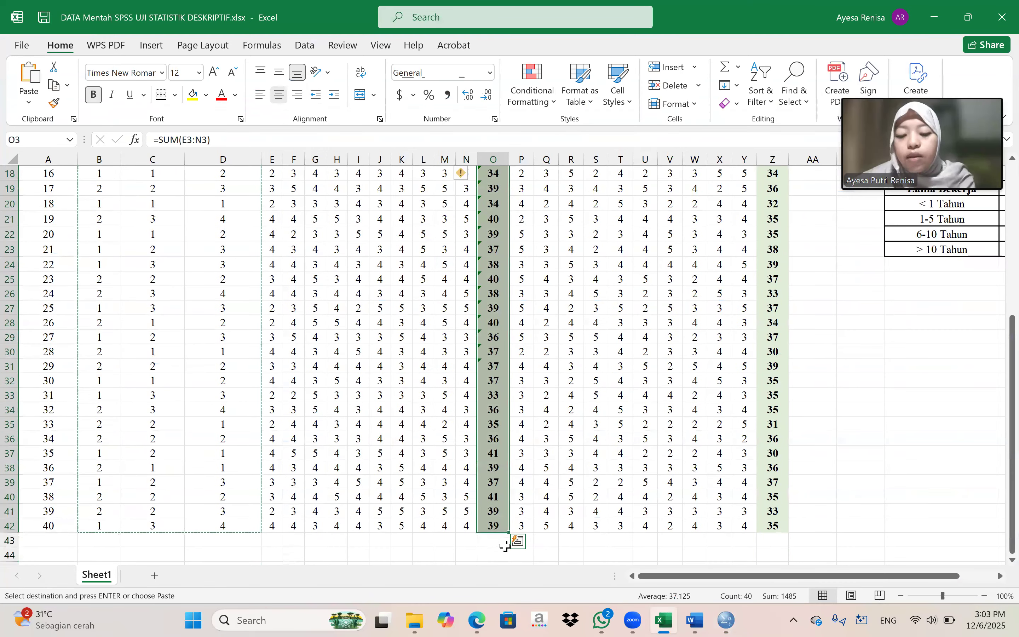
pyautogui.hotkey('ctrl', 'c')
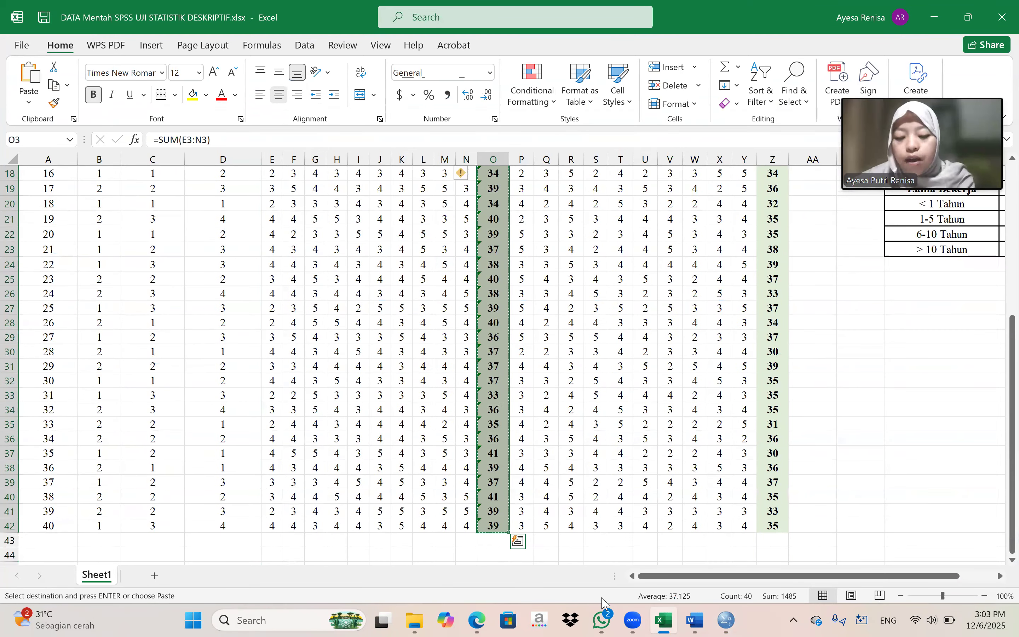
pyautogui.click(725, 619)
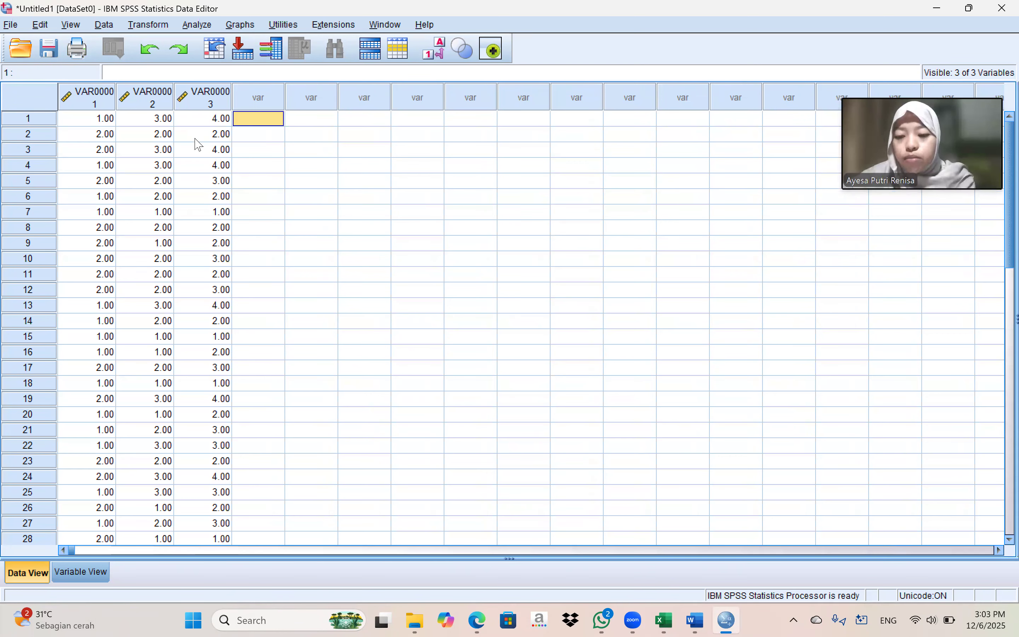
pyautogui.hotkey('ctrl', 'v')
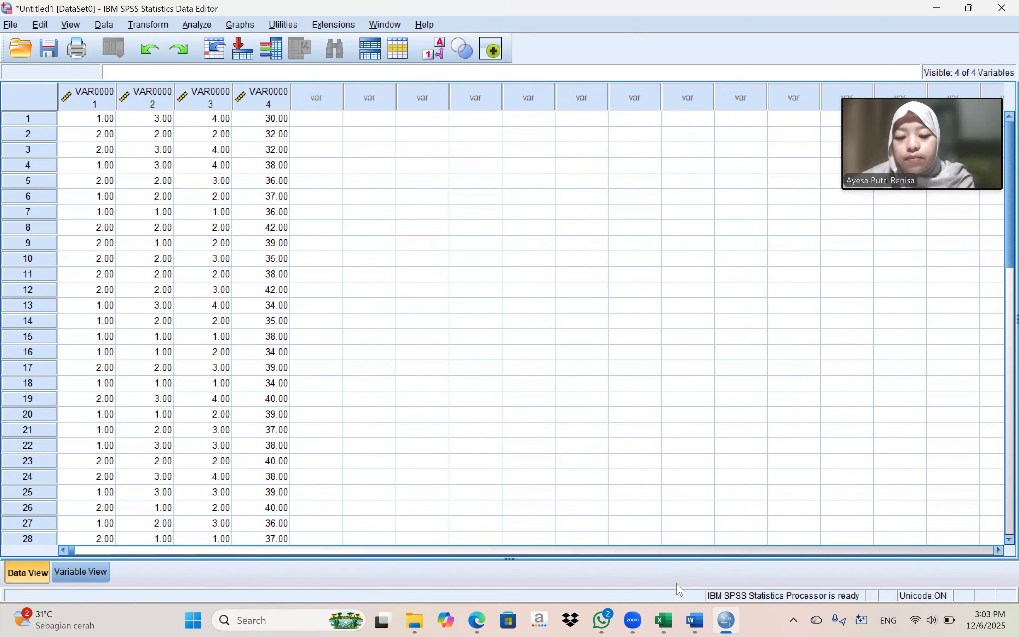
# Step: Copy the Inovasi (Y) totals in Z3:Z42 from the Excel workbook and paste them into the fifth column of the SPSS data sheet
pyautogui.moveTo(664, 620)
pyautogui.click(664, 547)
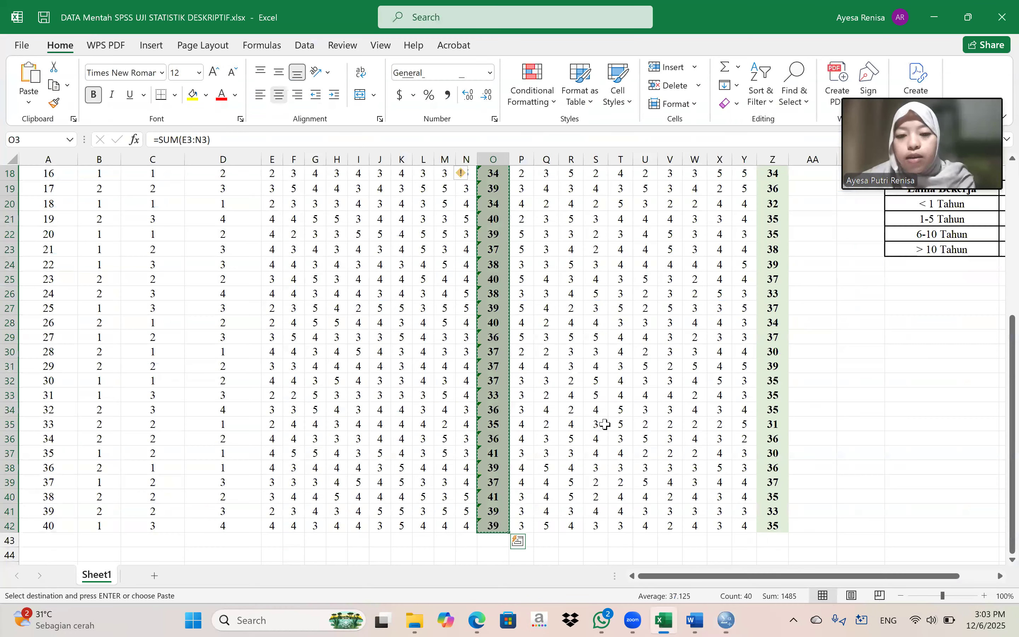
pyautogui.scroll(5, 602, 426)
pyautogui.click(773, 203)
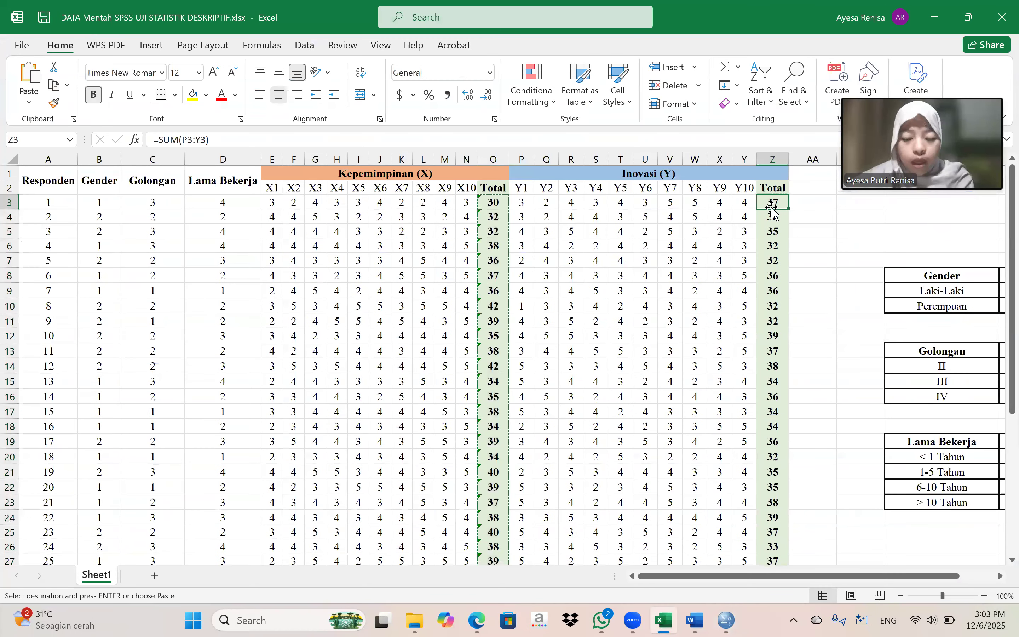
pyautogui.moveTo(773, 211); pyautogui.dragTo(776, 530)
pyautogui.hotkey('ctrl', 'c')
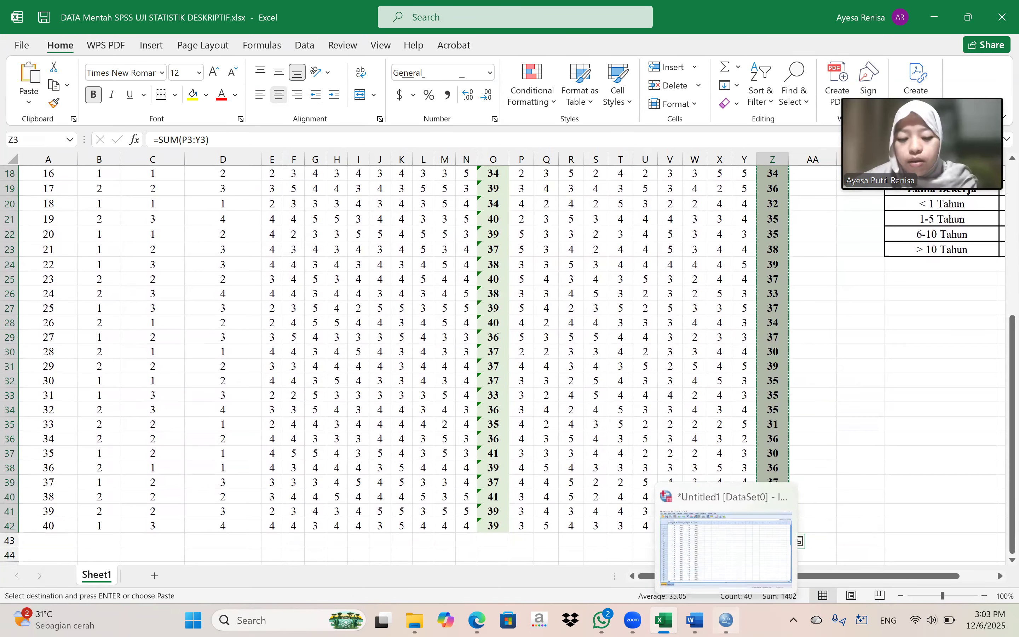
pyautogui.click(726, 619)
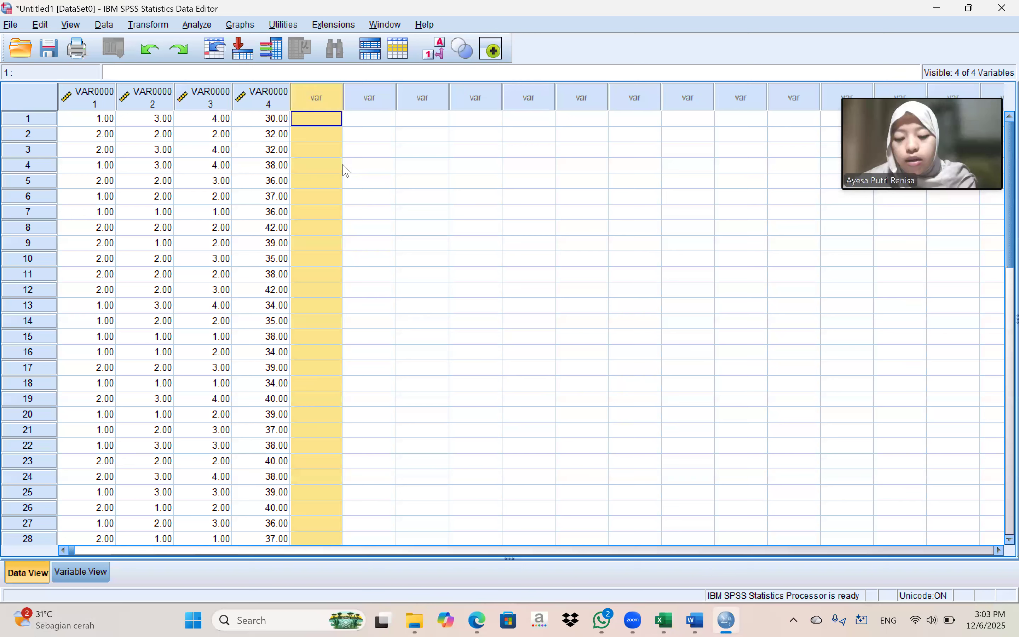
pyautogui.hotkey('ctrl', 'v')
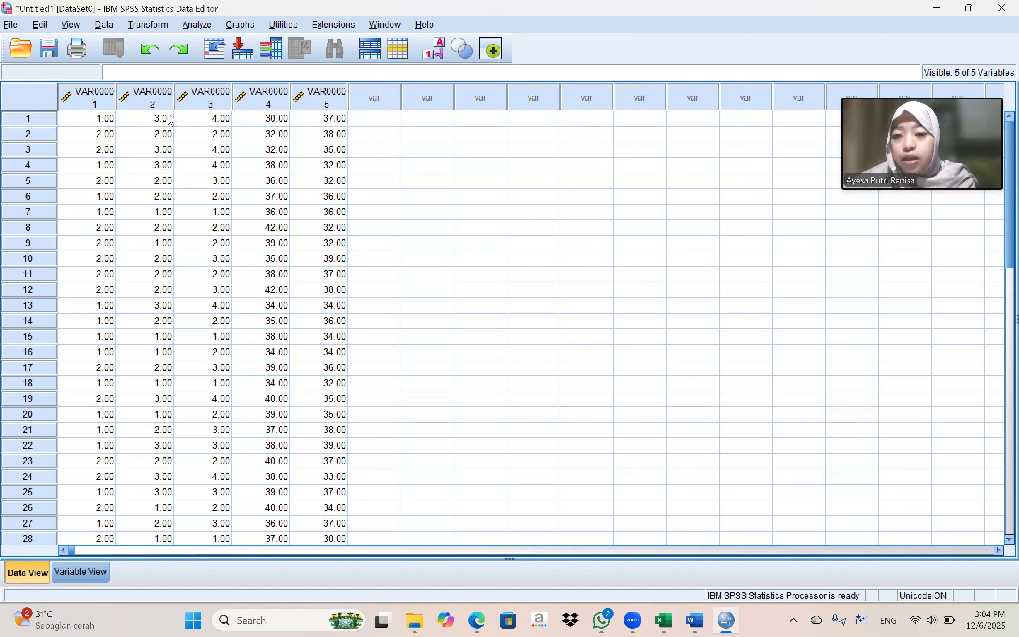
# Step: Show the variable definitions and rename the first variable, VAR00001, as Gender
pyautogui.click(95, 573)
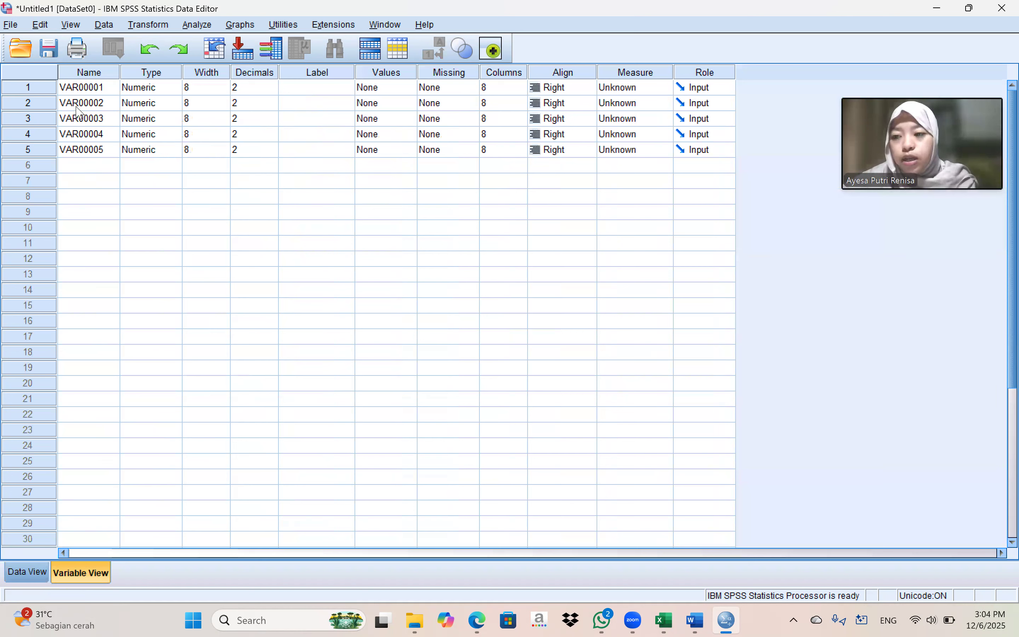
pyautogui.click(98, 88)
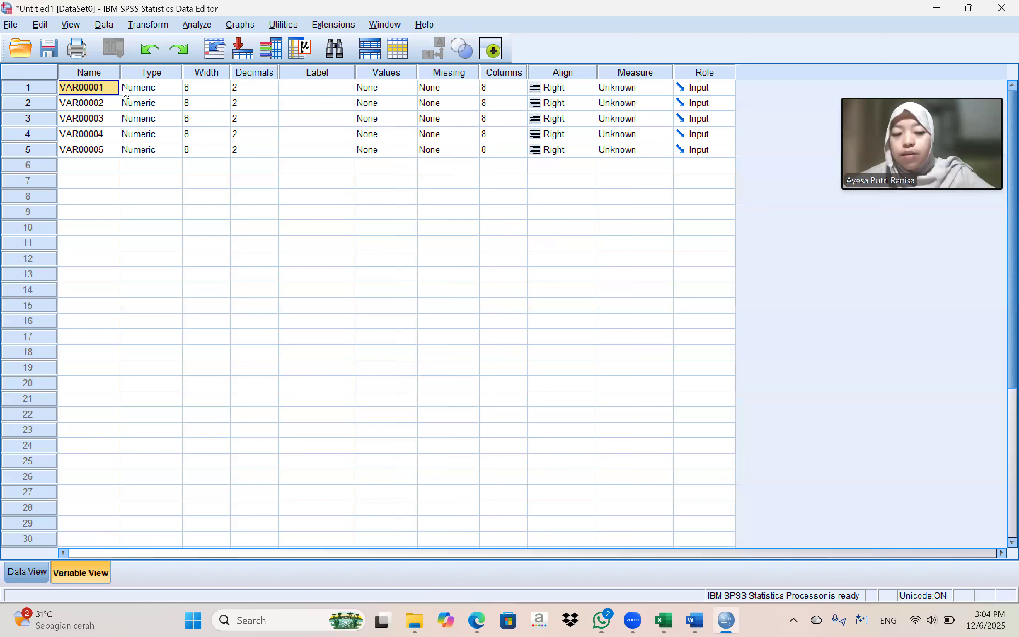
pyautogui.write('Gender')
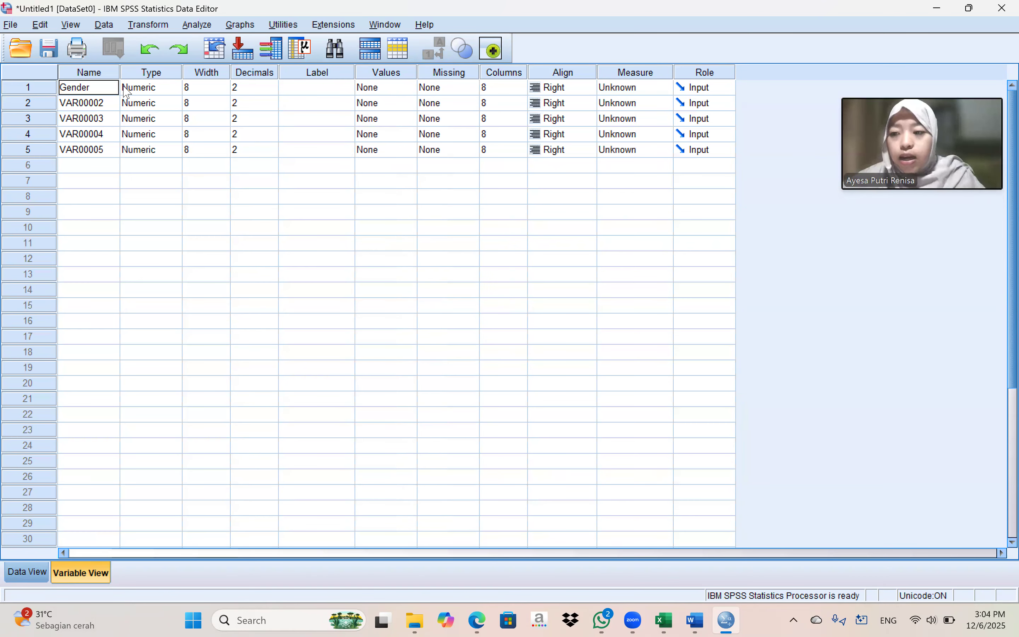
# Step: Check the column headers in the Excel workbook and rename the second SPSS variable, VAR00002, as Golongan
pyautogui.click(100, 108)
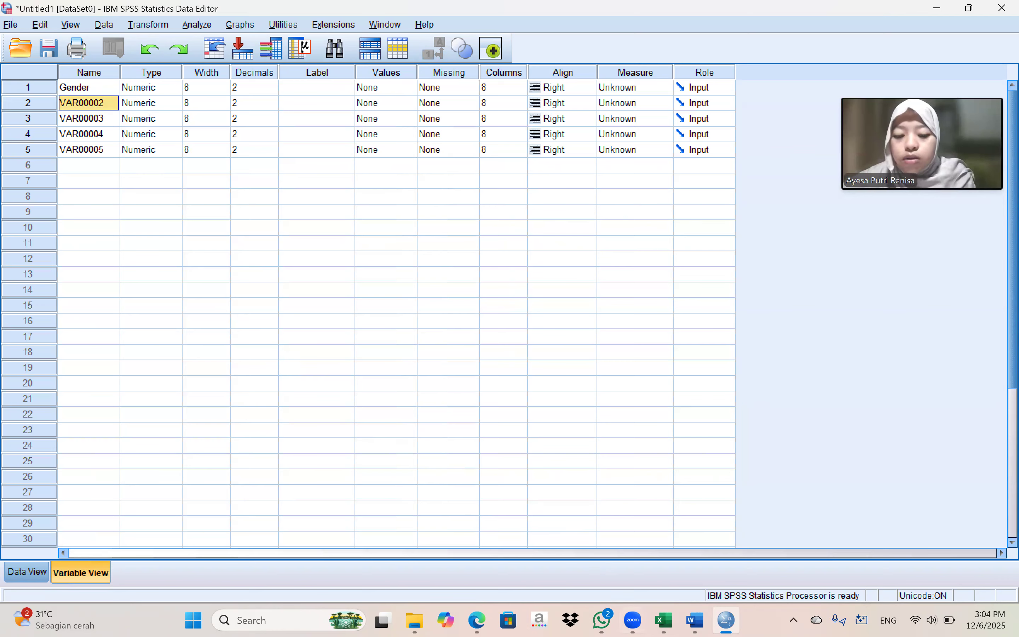
pyautogui.click(659, 580)
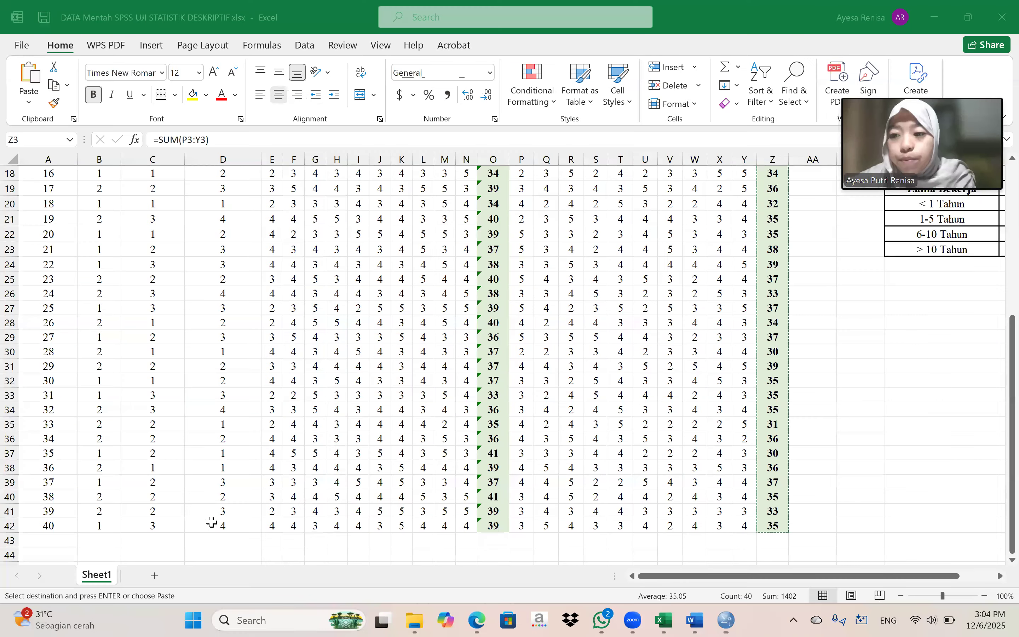
pyautogui.scroll(6, 148, 429)
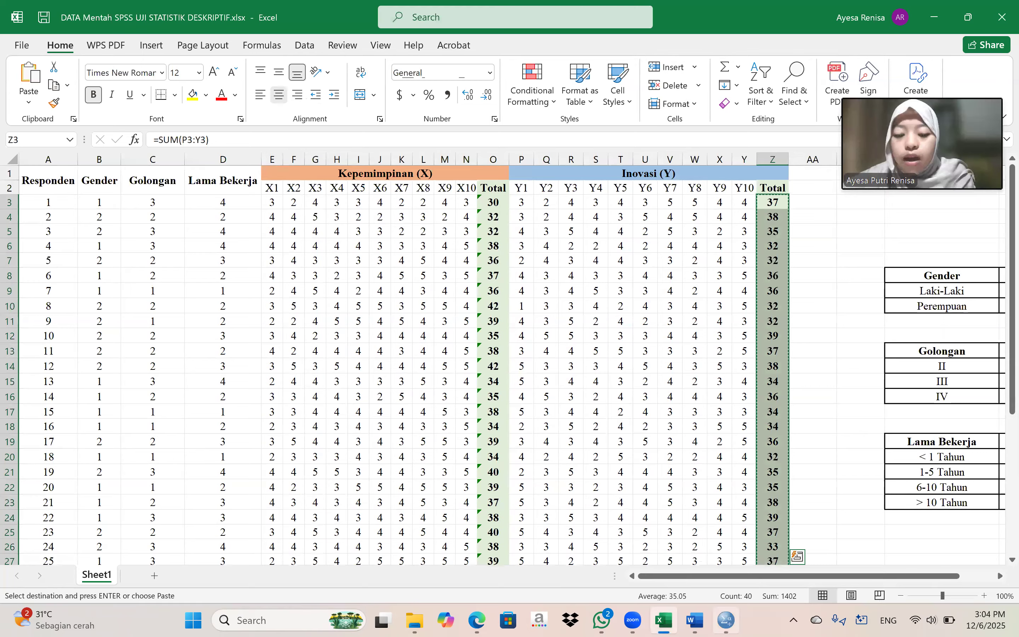
pyautogui.hotkey('alt', 'Tab')
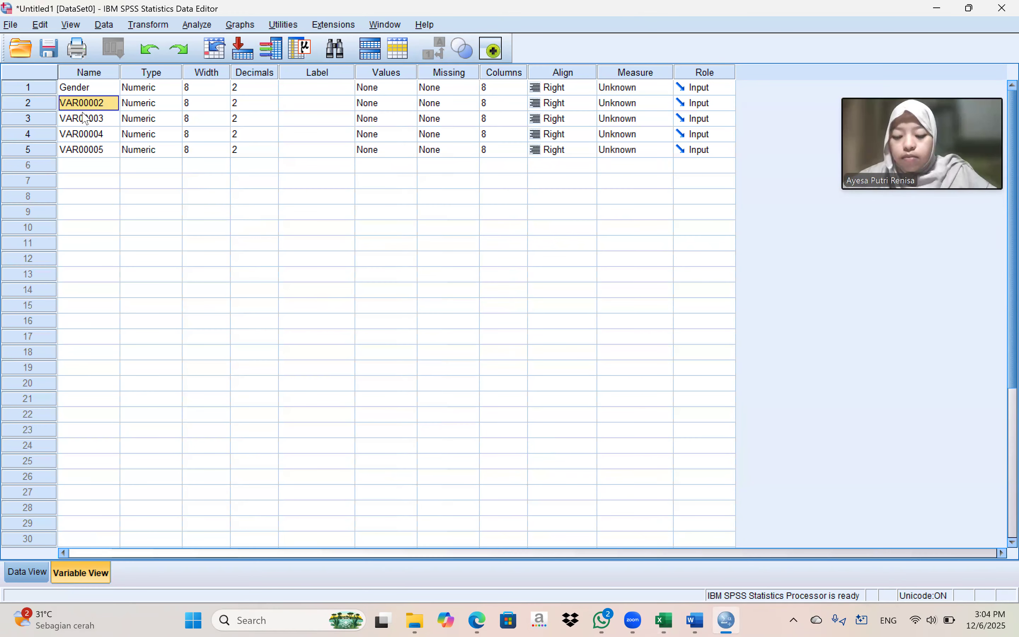
pyautogui.write('Golongan')
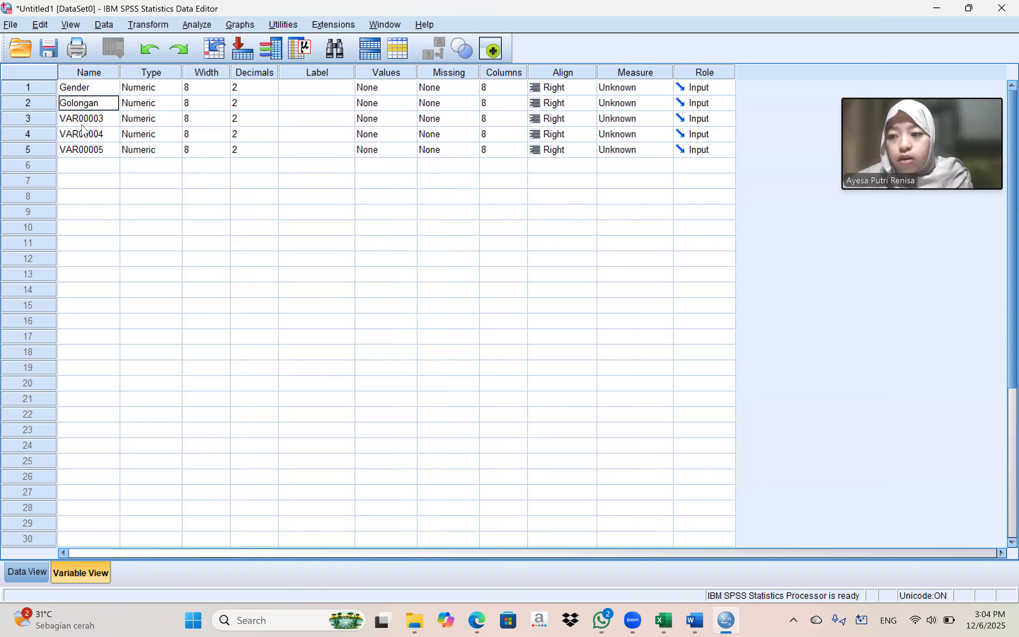
# Step: Rename the third variable, VAR00003, as Lama_Bekerja
pyautogui.click(85, 120)
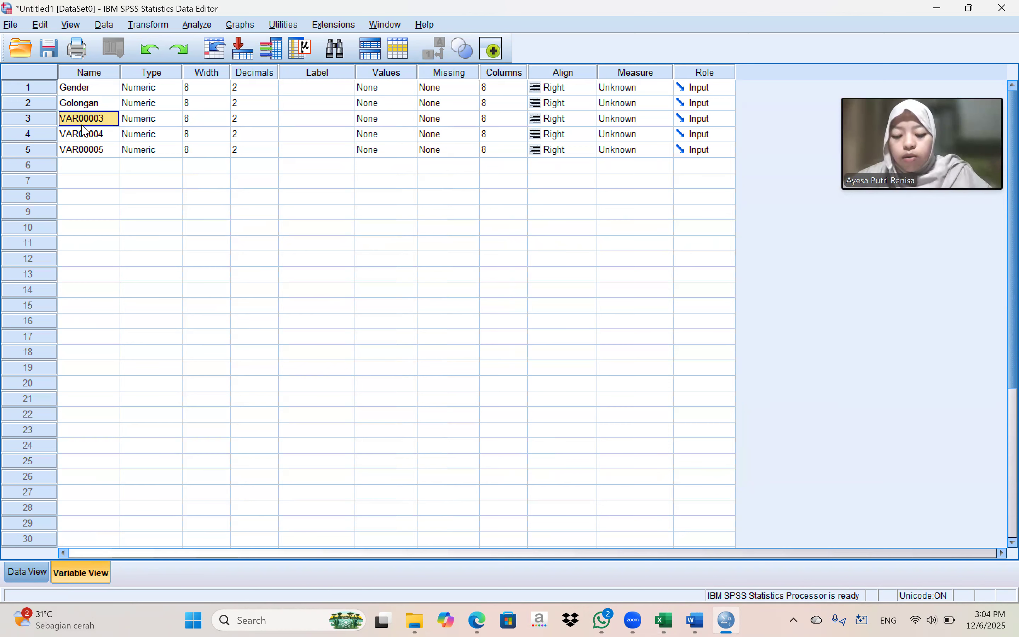
pyautogui.write('la')
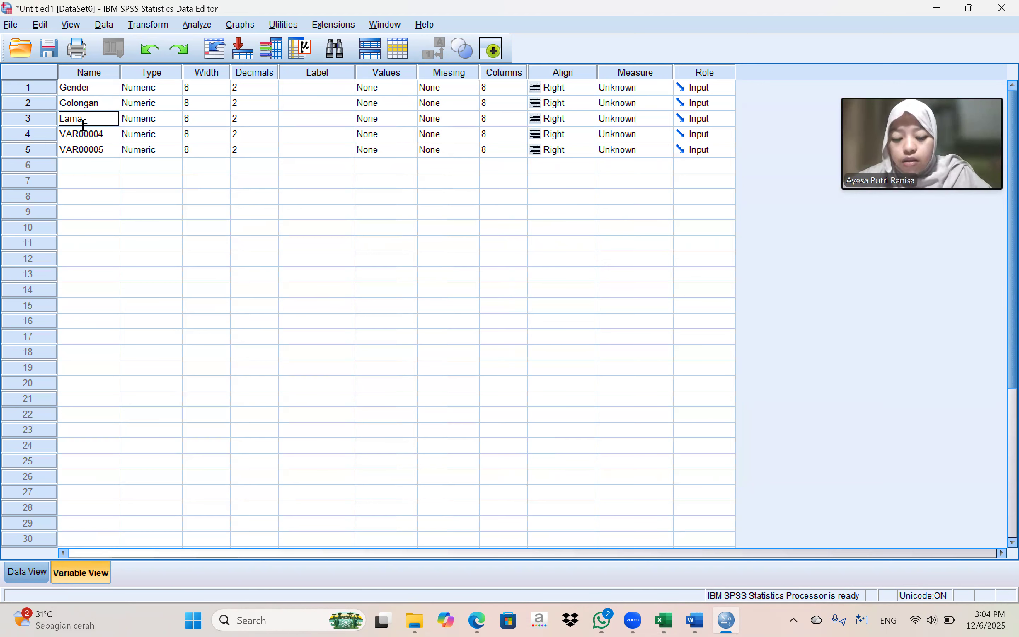
pyautogui.write('ma_Bekerja')
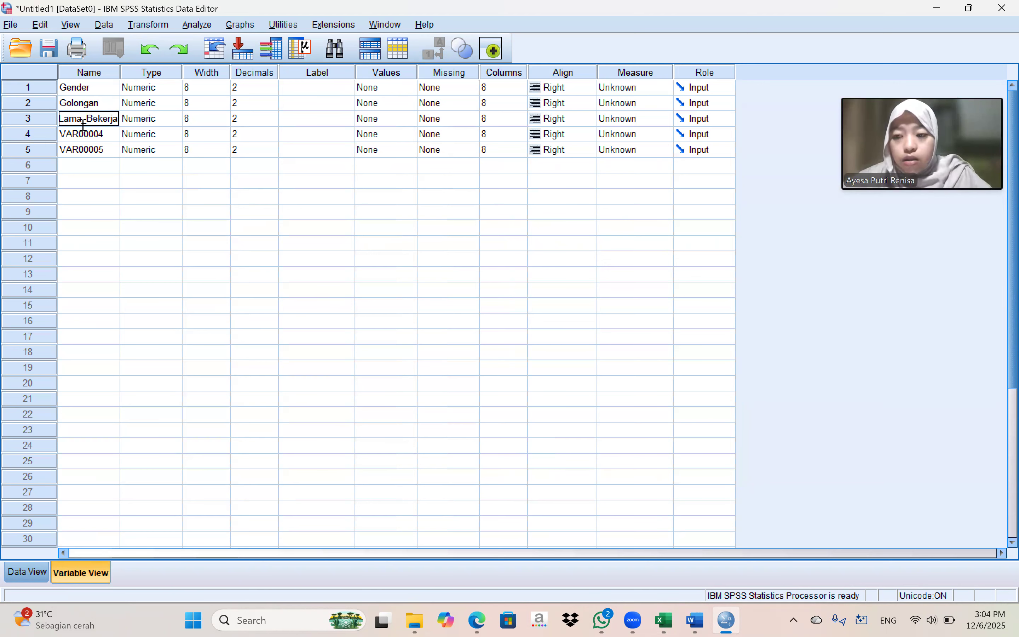
# Step: Rename the fourth variable, VAR00004, as Kepemimpinan and the fifth variable, VAR00005, as Inovasi
pyautogui.click(100, 141)
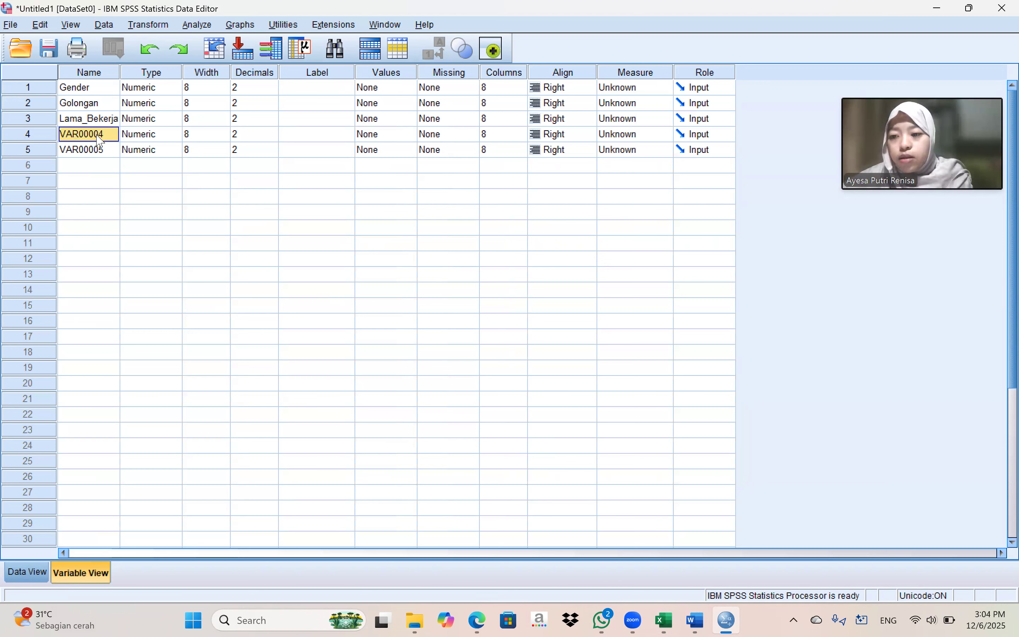
pyautogui.write('Ke')
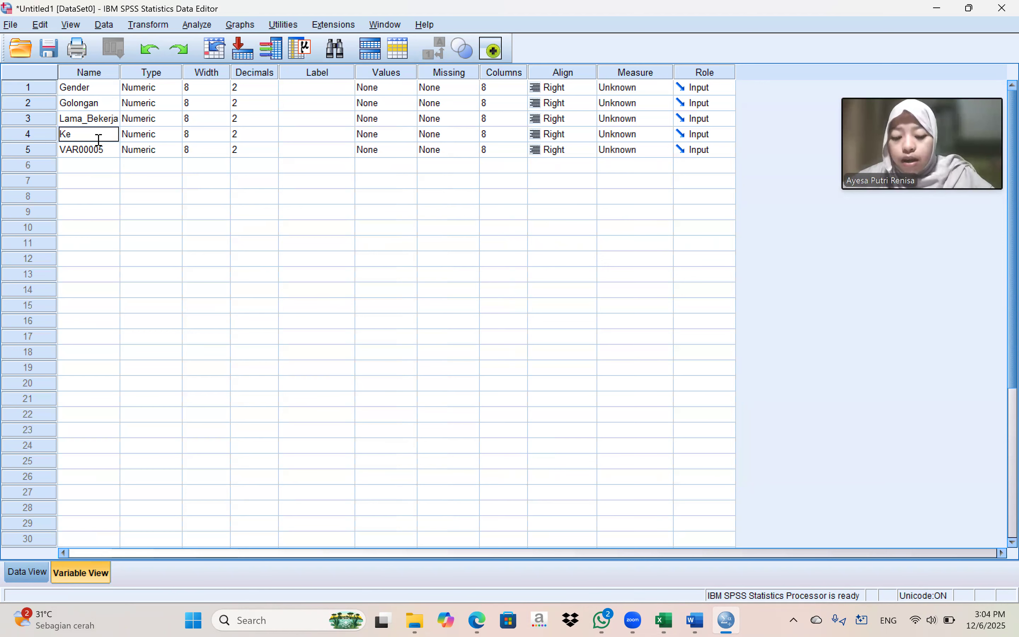
pyautogui.write('pemimpinan')
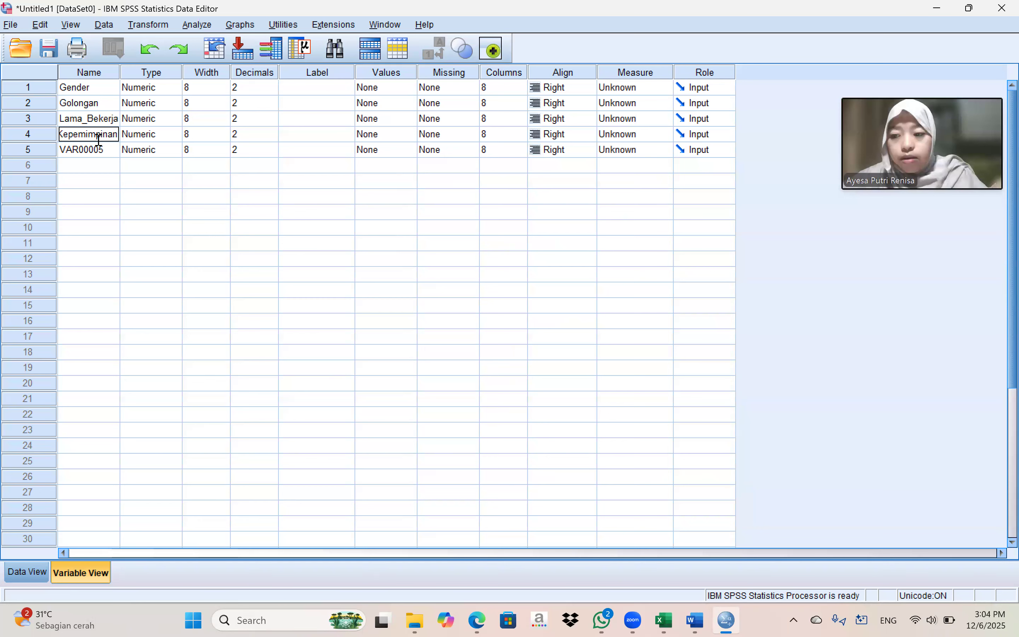
pyautogui.click(104, 154)
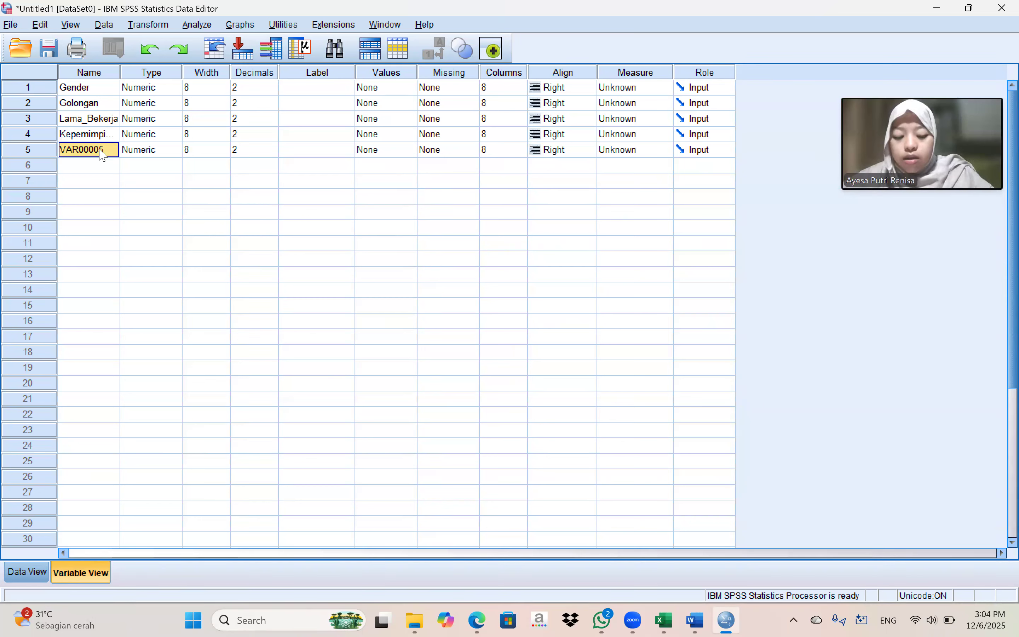
pyautogui.press('BackSpace')
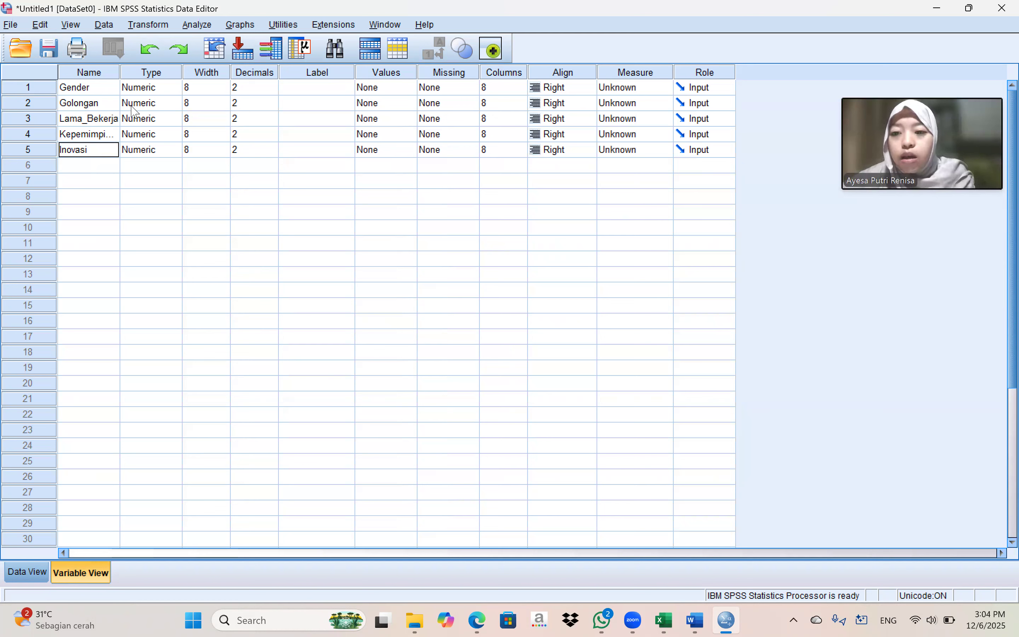
pyautogui.press('Return')
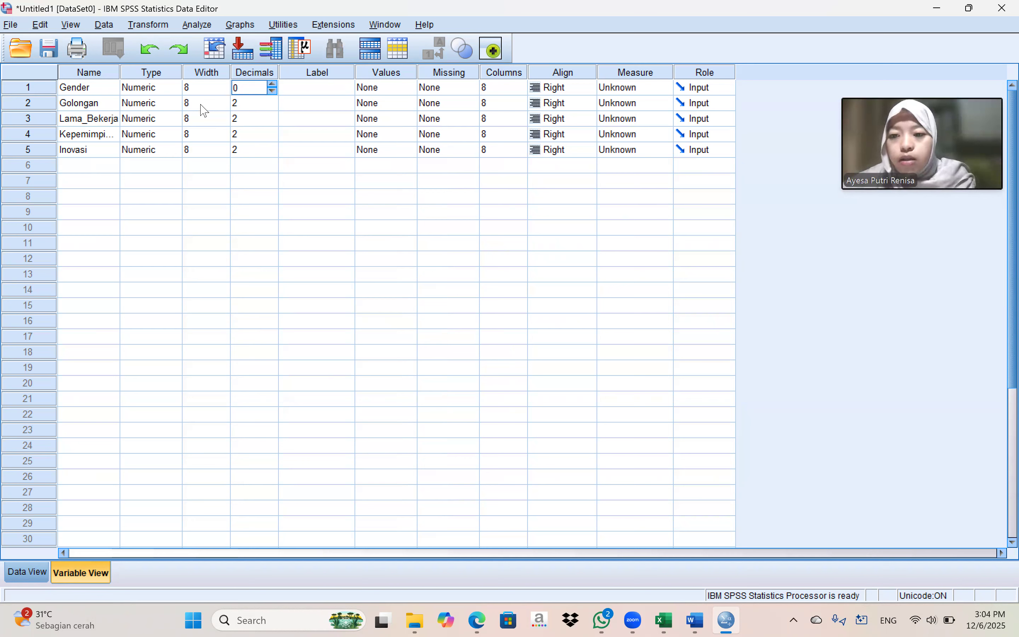
# Step: Set the decimals to 0 for all five variables, from Gender through Inovasi
pyautogui.press('Return')
pyautogui.write('3')
pyautogui.press('Return')
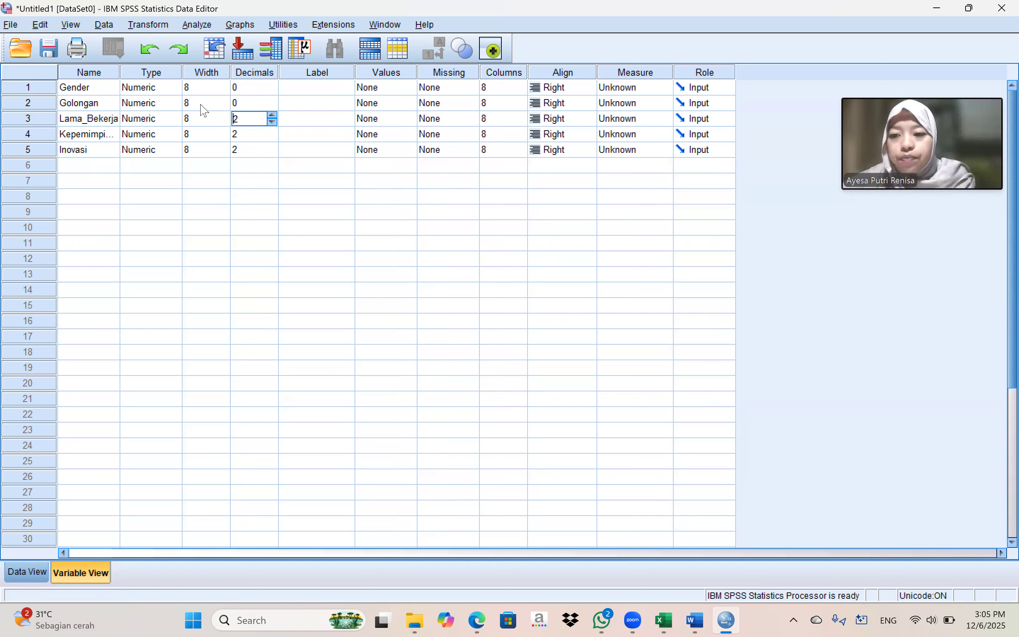
pyautogui.press('Return')
pyautogui.write('1')
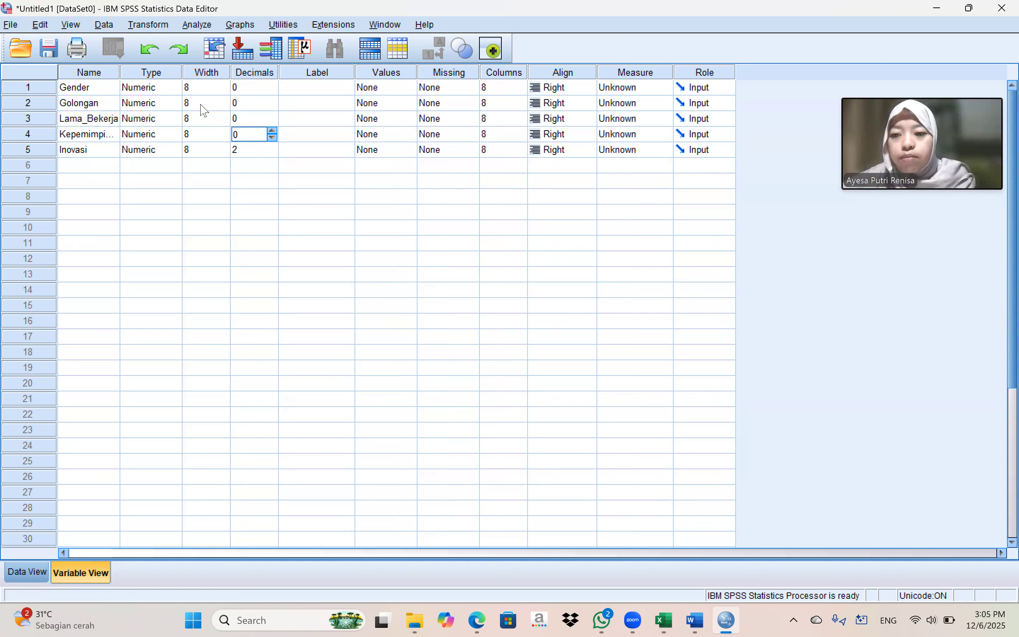
pyautogui.press('Return')
pyautogui.write('3')
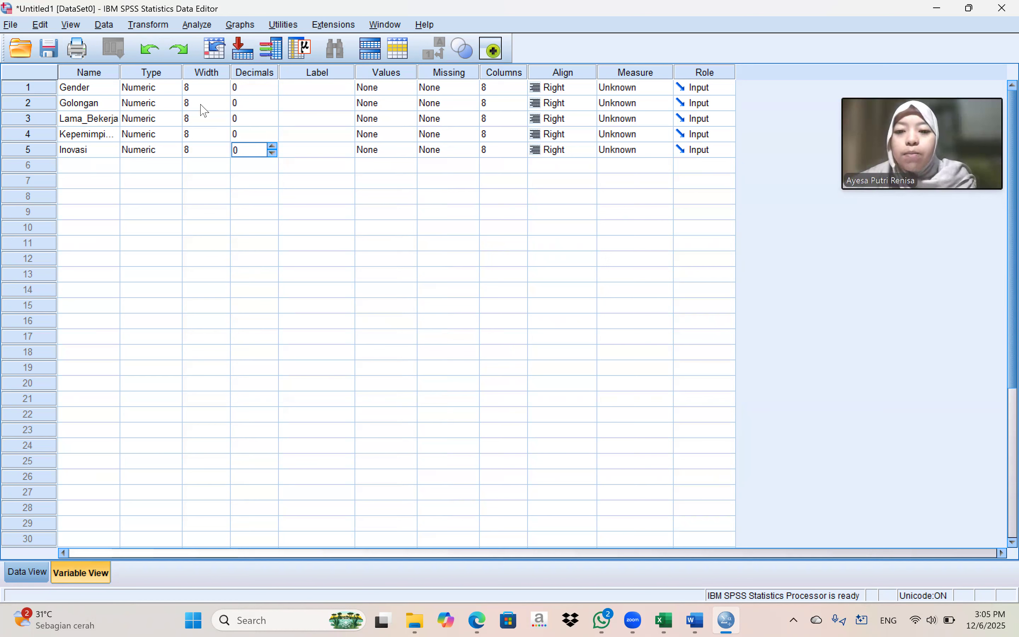
# Step: Open the value labels of the Gender variable and look up the Gender coding table in the Excel workbook
pyautogui.click(385, 89)
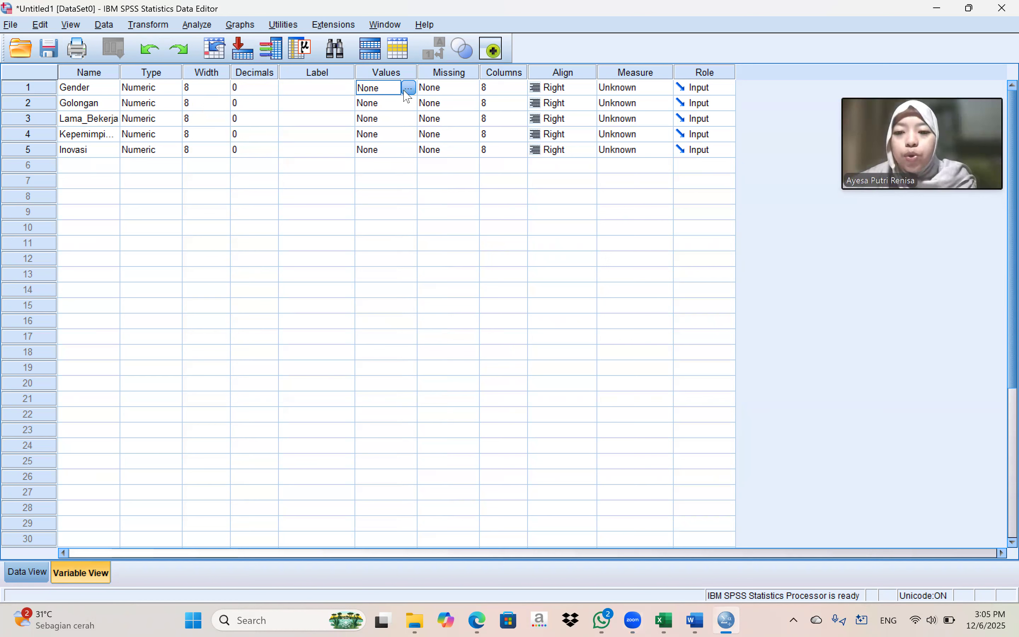
pyautogui.click(409, 88)
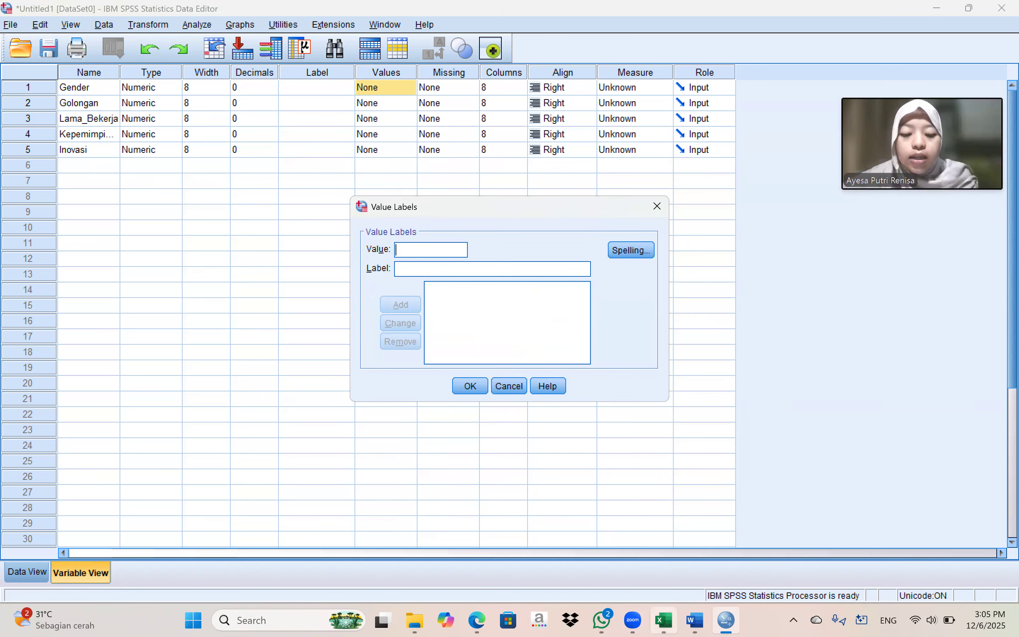
pyautogui.click(665, 620)
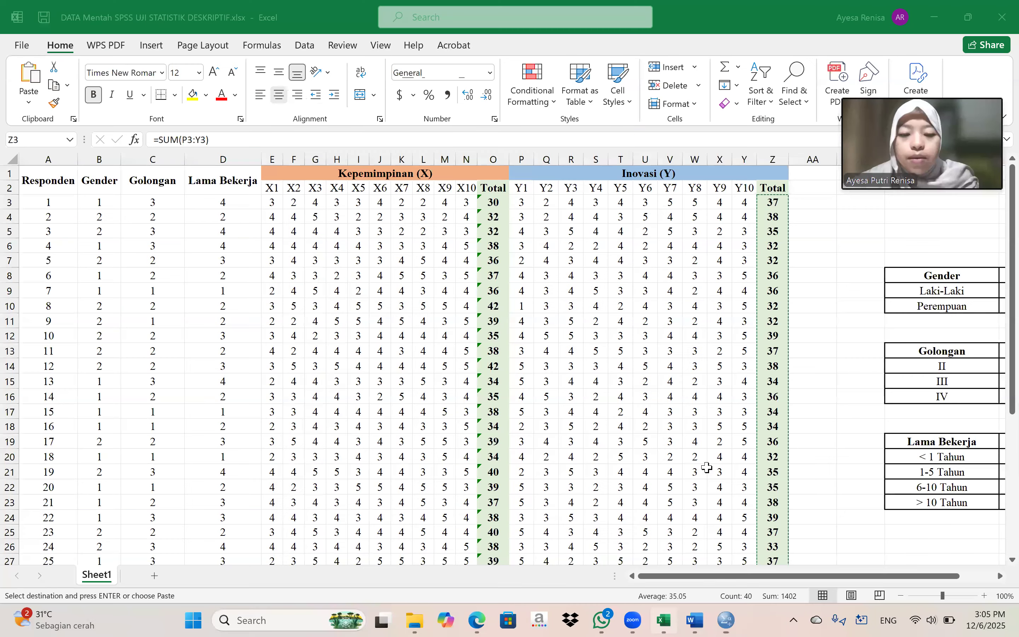
pyautogui.click(466, 72)
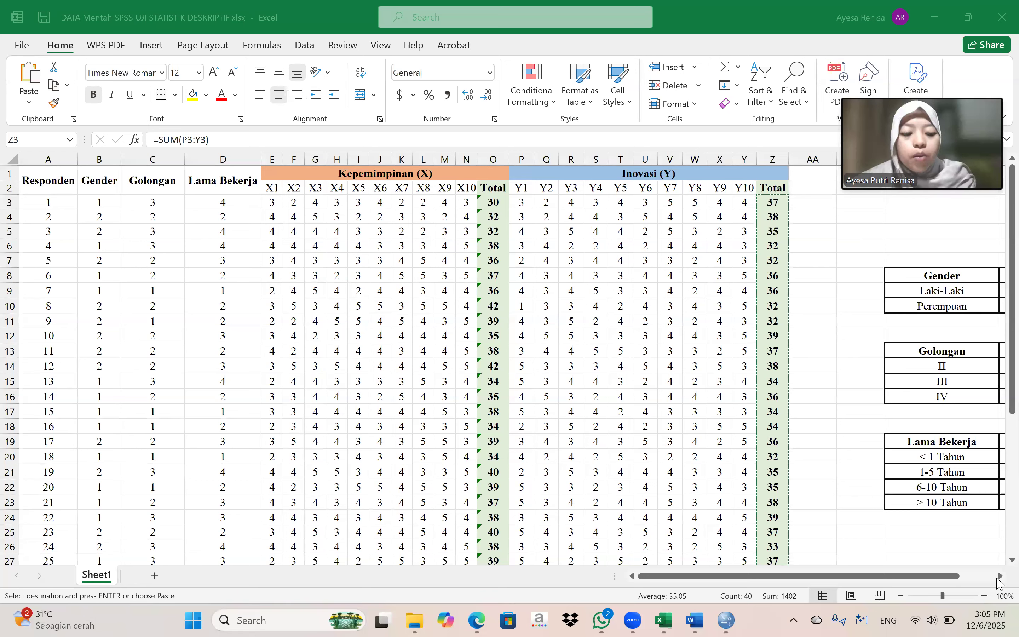
pyautogui.click(998, 580)
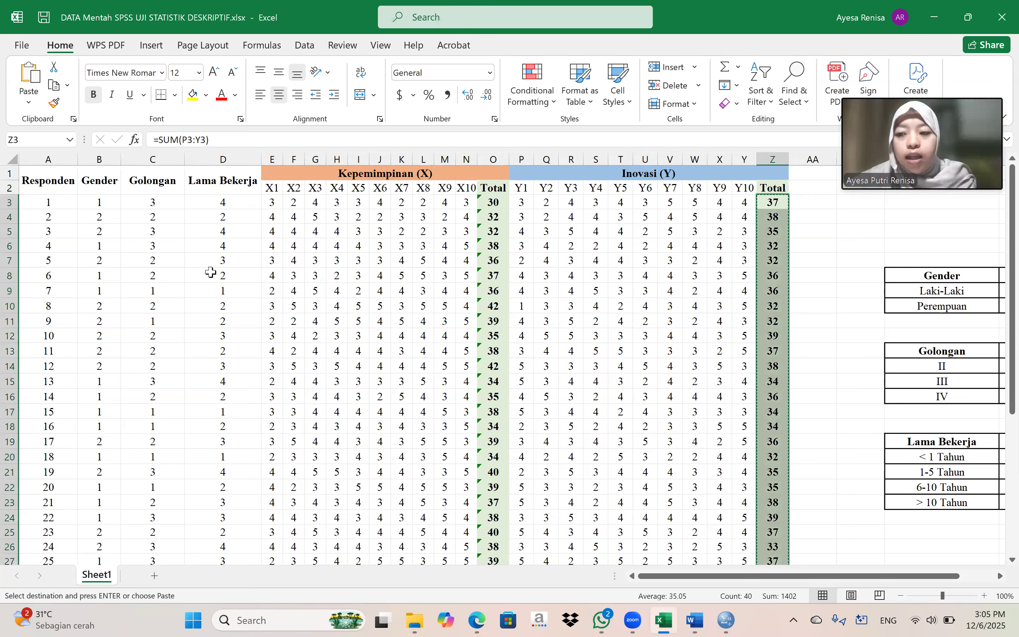
pyautogui.click(939, 290)
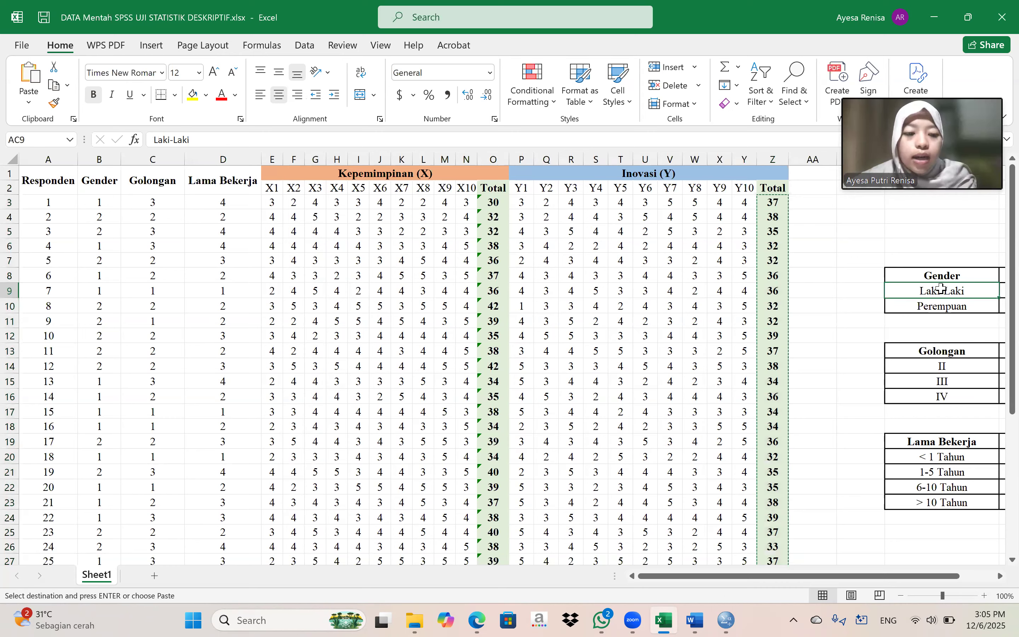
pyautogui.click(936, 304)
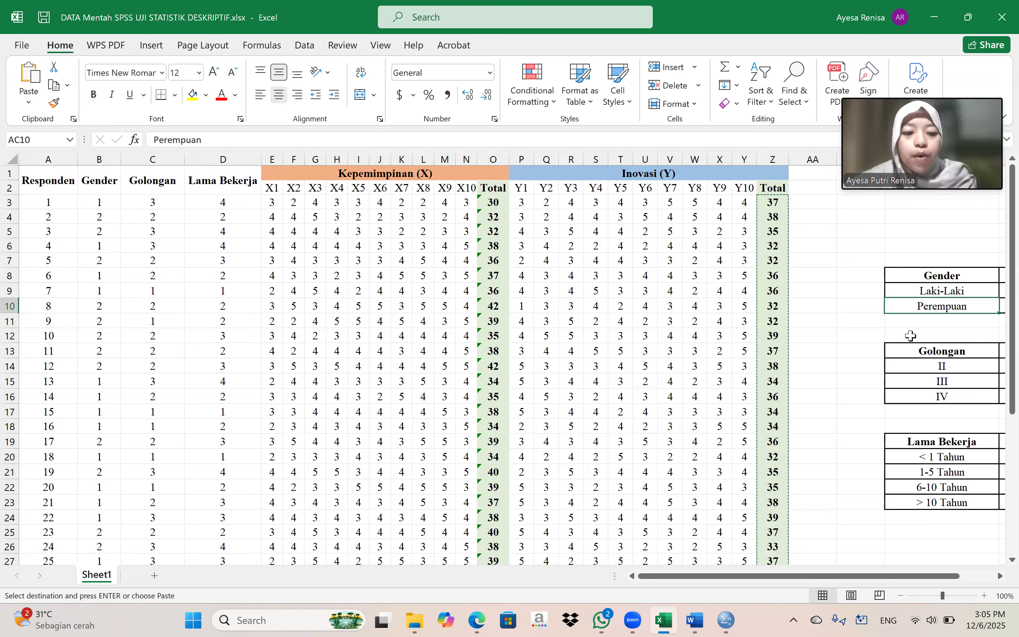
pyautogui.hscroll(3, 688, 341)
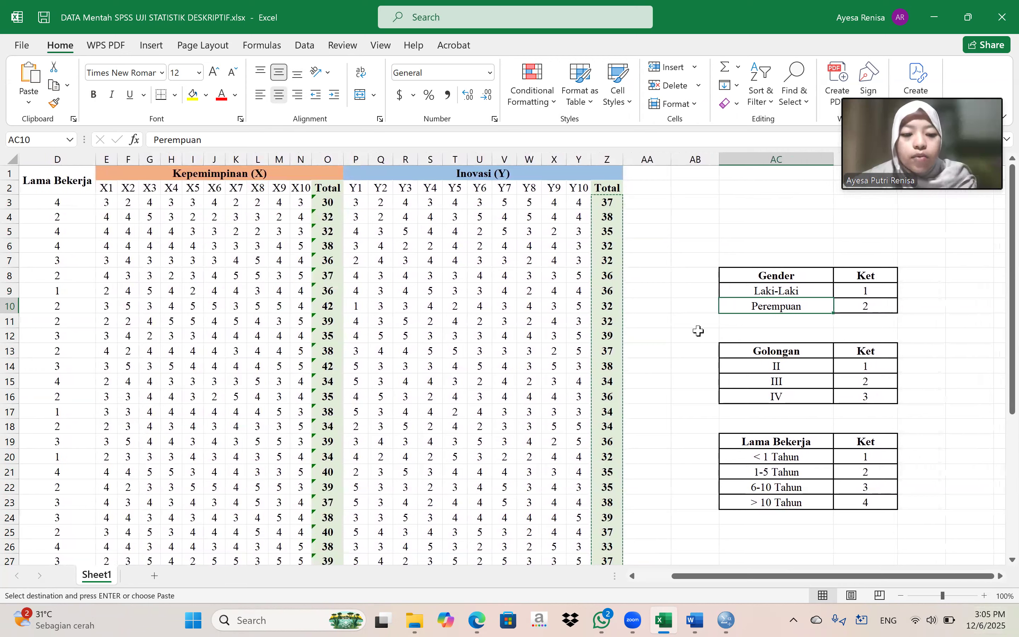
# Step: Fill the Laki-Laki cell and its code cell in the Gender coding table with yellow
pyautogui.click(721, 290)
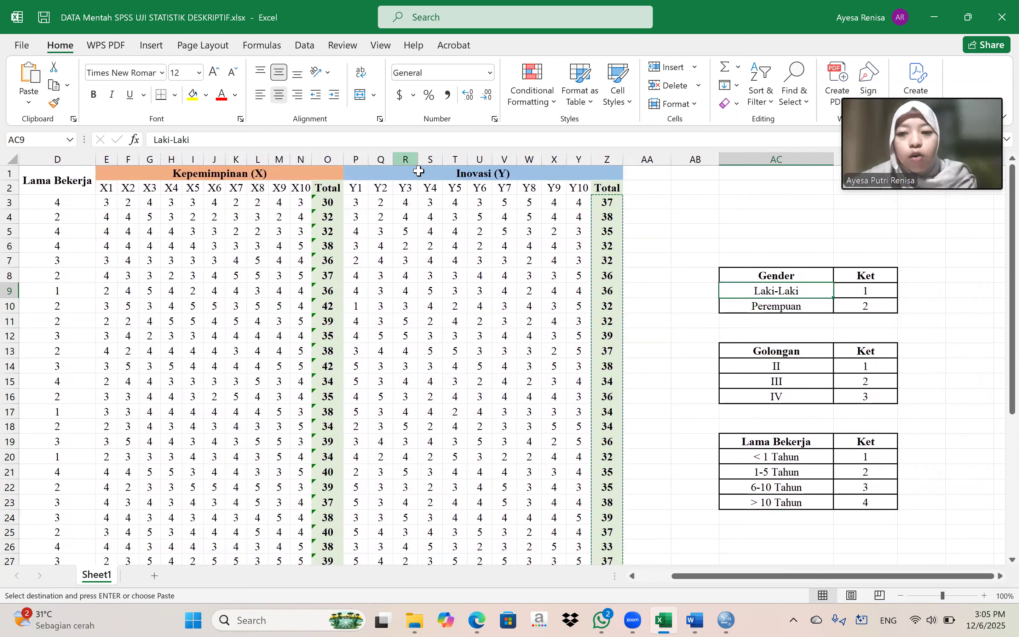
pyautogui.click(196, 102)
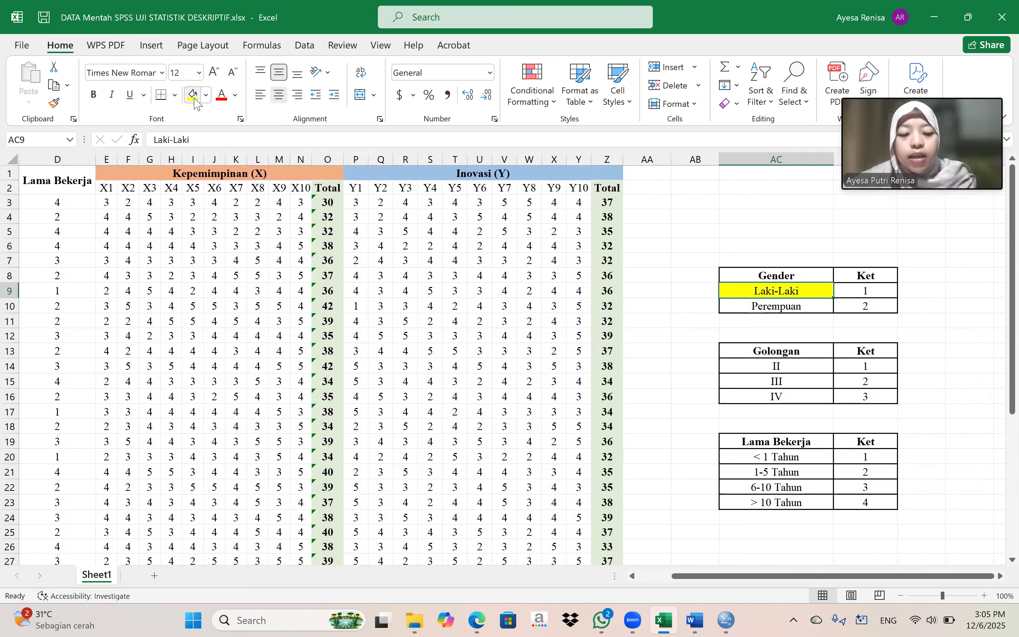
pyautogui.click(869, 290)
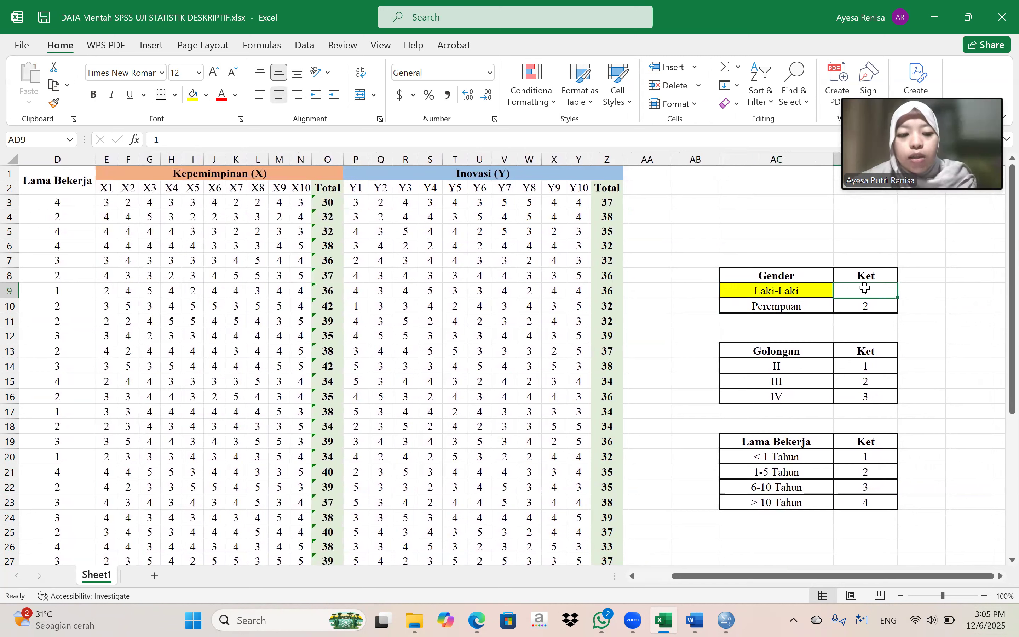
pyautogui.click(195, 99)
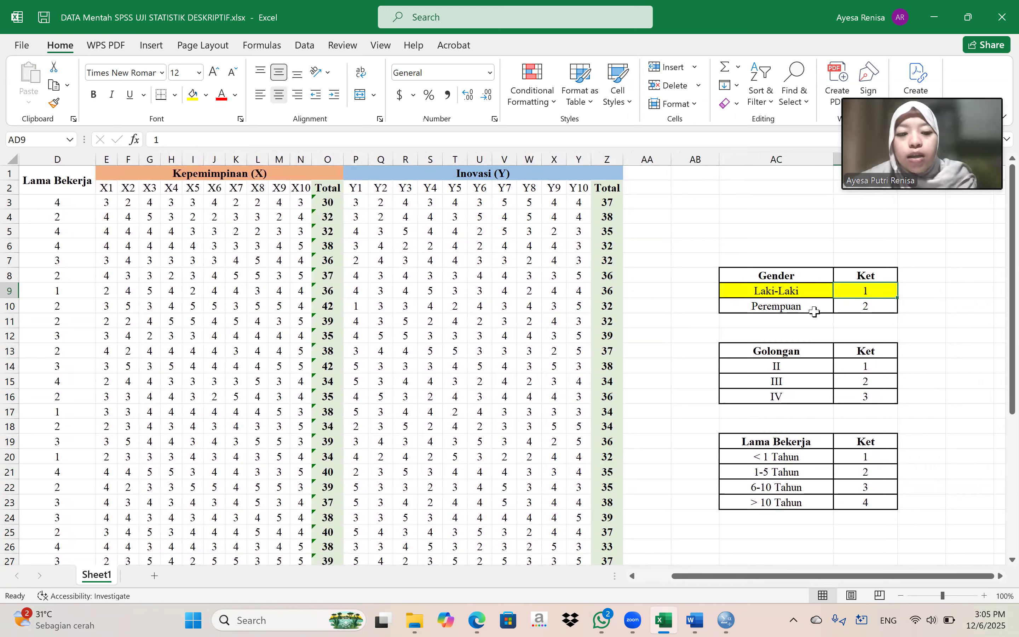
# Step: Fill the Perempuan cell and its code cell in the Gender coding table with blue
pyautogui.click(805, 306)
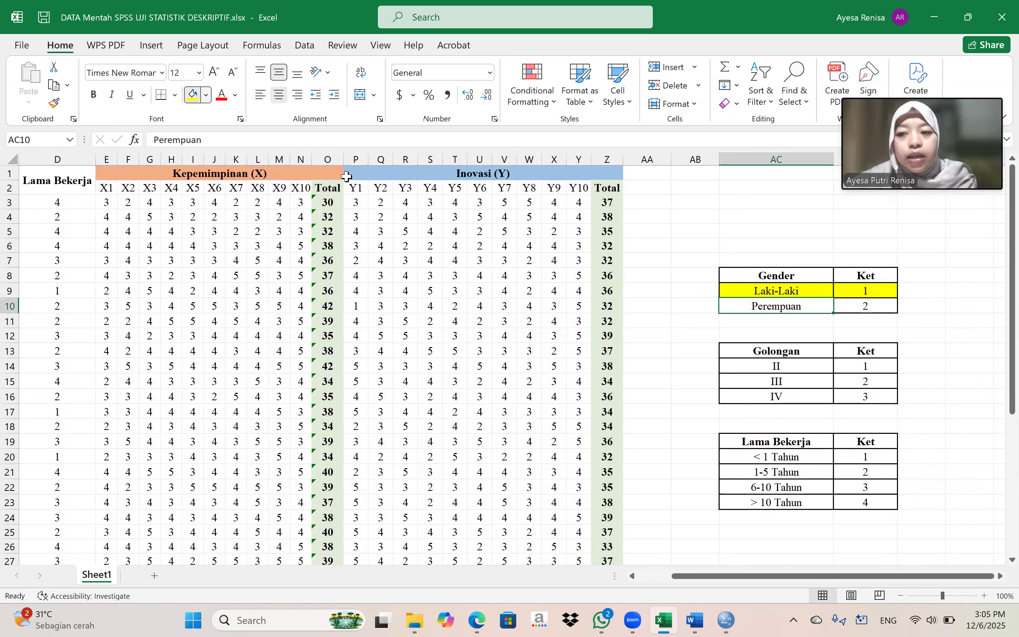
pyautogui.click(206, 95)
pyautogui.click(244, 172)
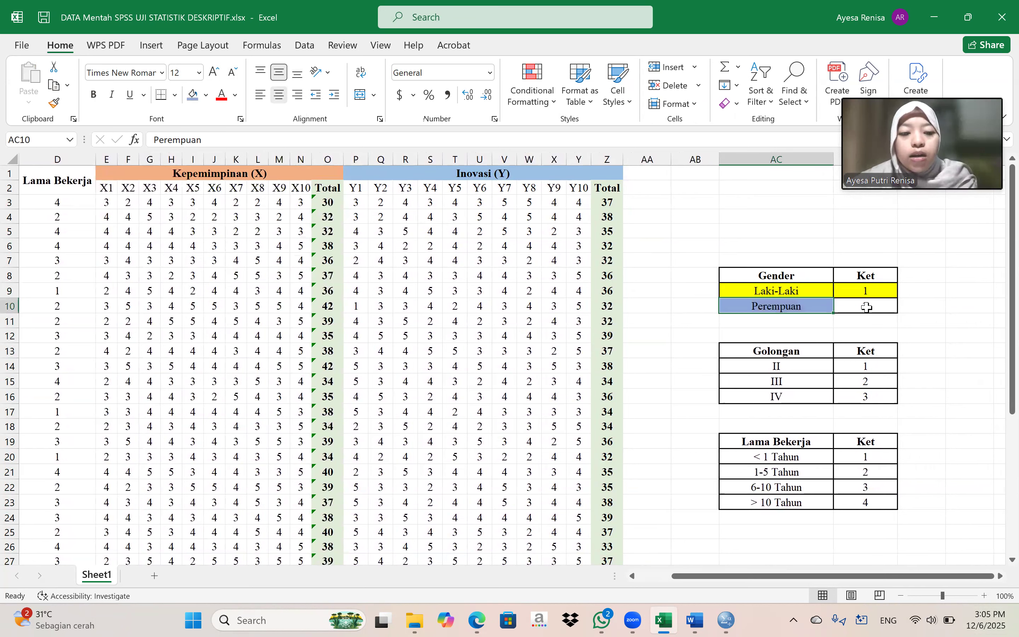
pyautogui.click(865, 307)
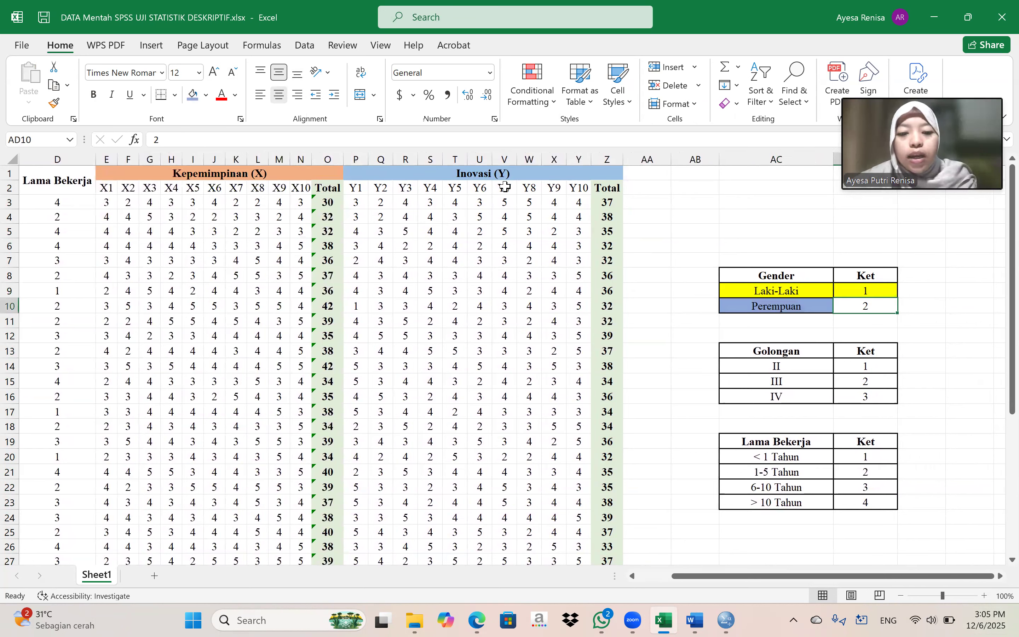
pyautogui.click(193, 94)
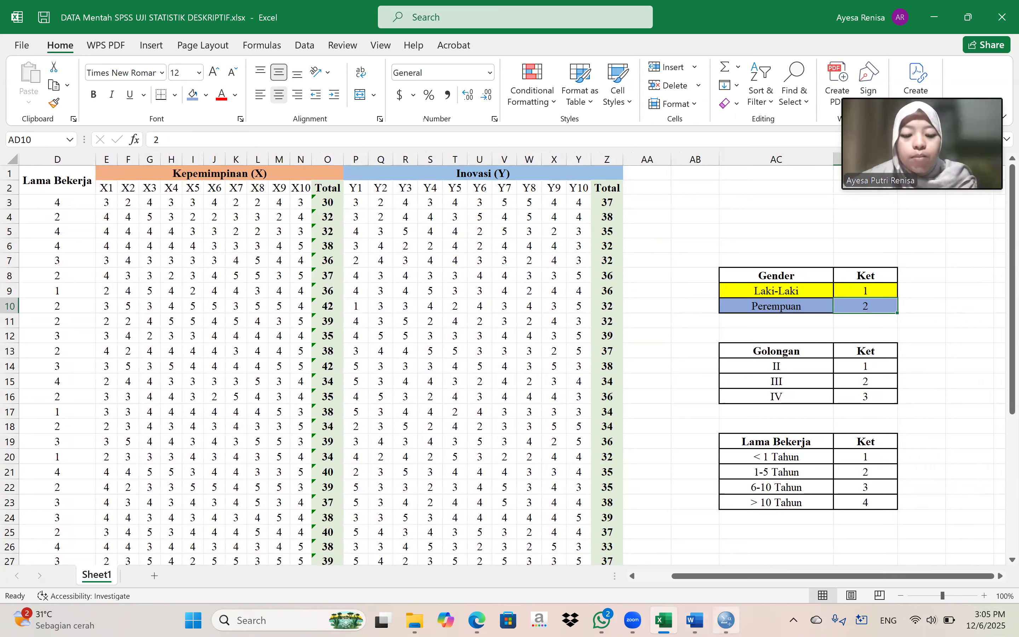
# Step: Return to SPSS and add the value label 1 = Laki-laki for the Gender variable
pyautogui.moveTo(725, 619)
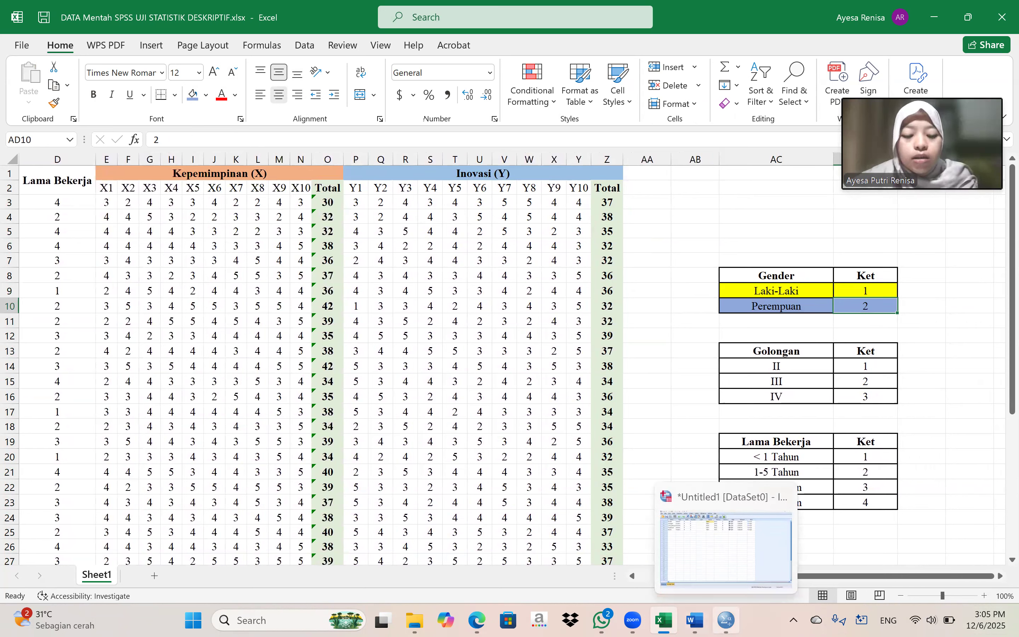
pyautogui.click(726, 619)
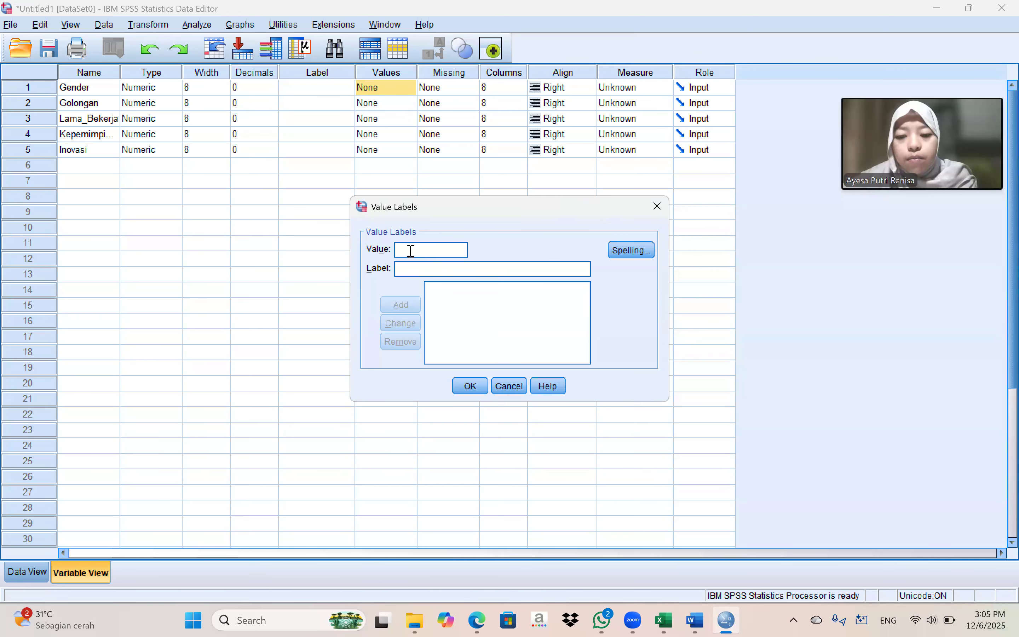
pyautogui.write('1')
pyautogui.click(436, 267)
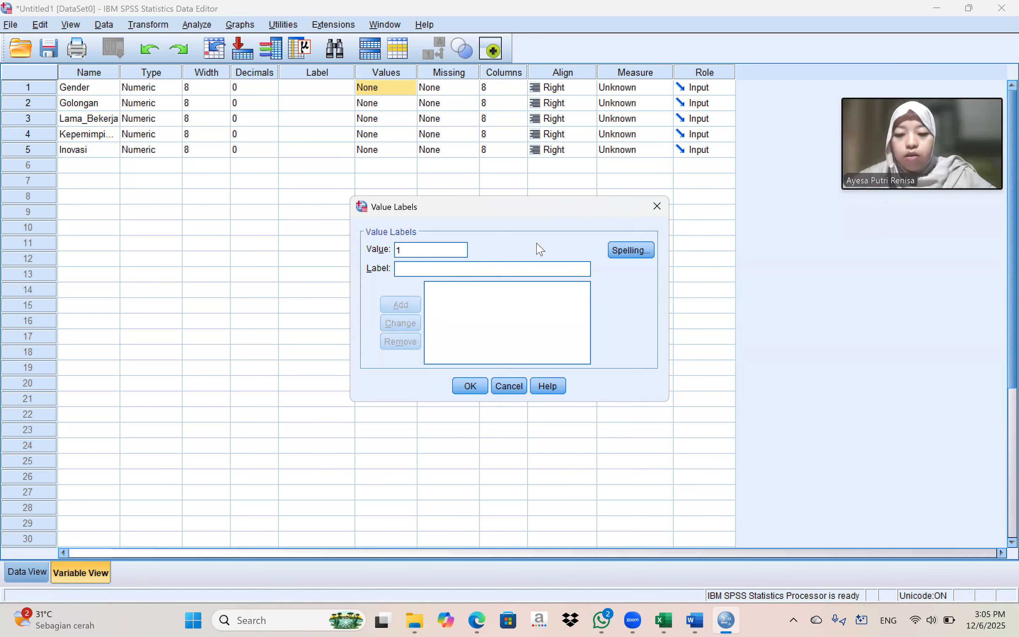
pyautogui.write('Laki-laki')
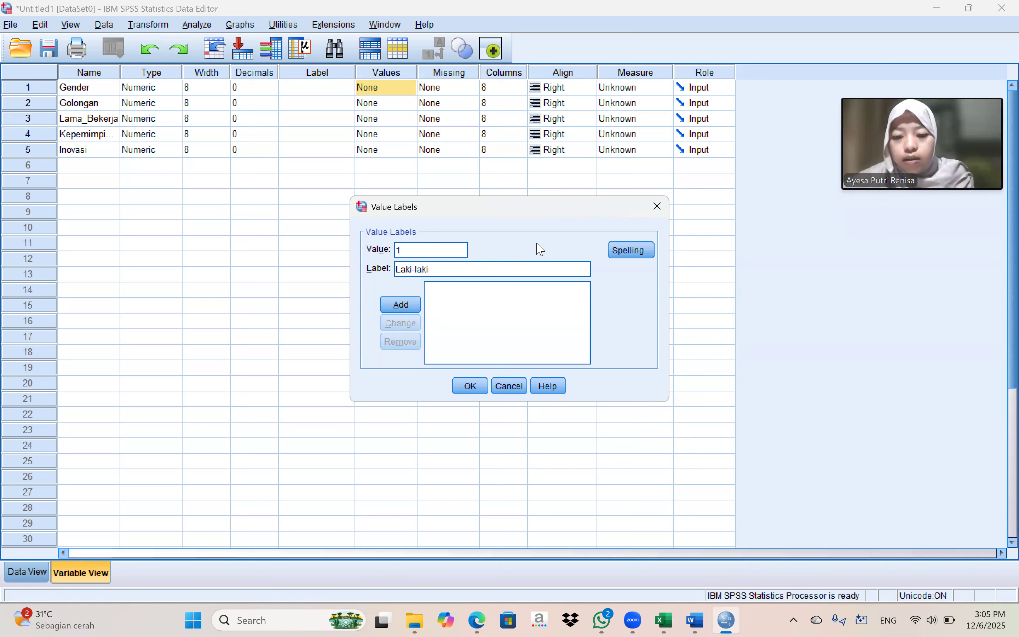
pyautogui.click(400, 304)
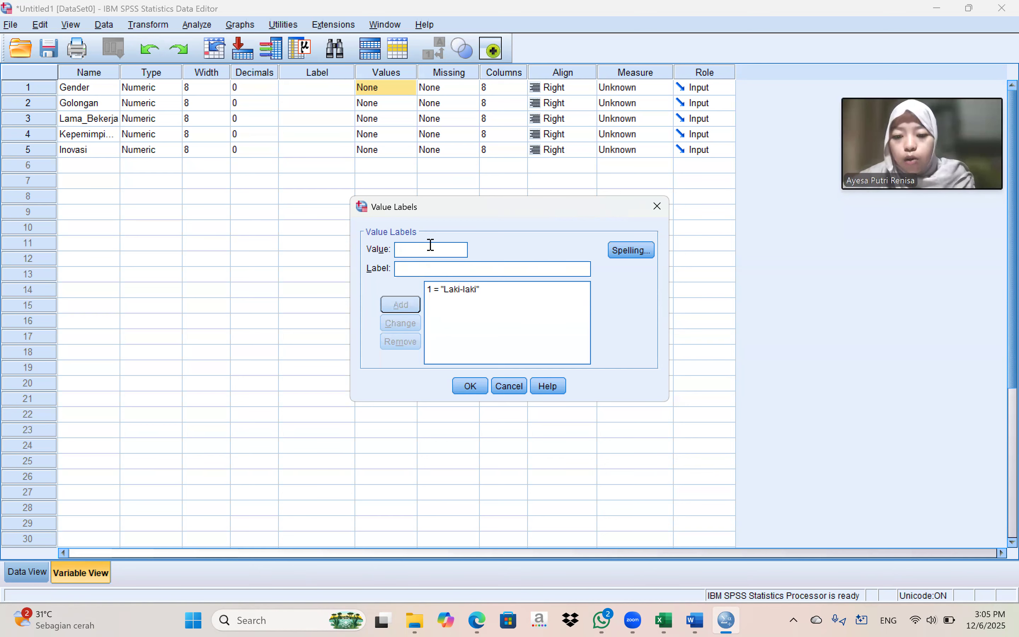
# Step: Add the value label 2 = Perempuan for the Gender variable
pyautogui.write('2')
pyautogui.click(431, 271)
pyautogui.write('Perempu')
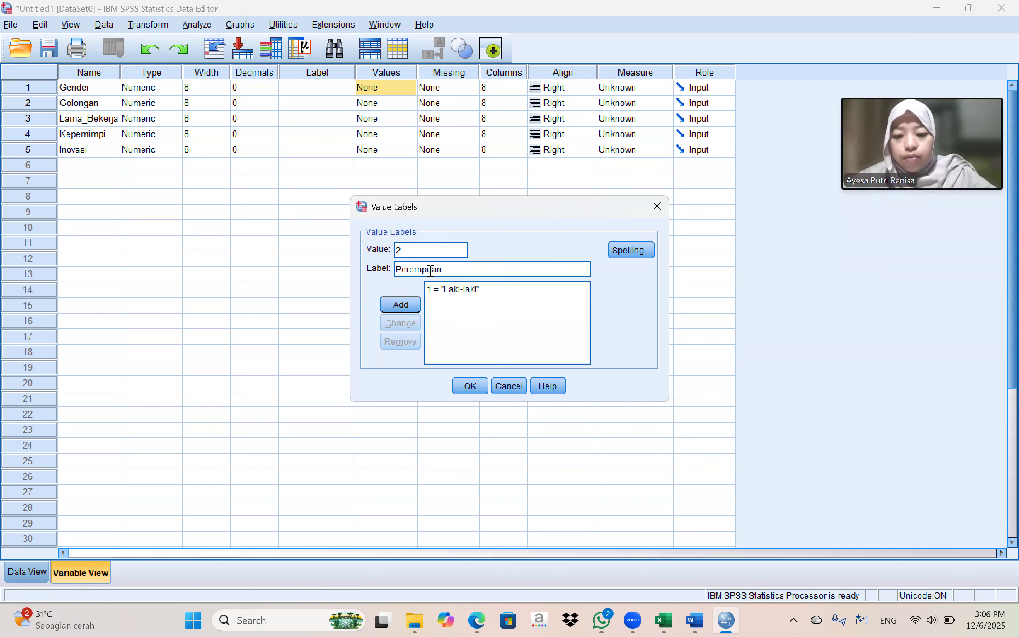
pyautogui.write('an')
pyautogui.click(400, 304)
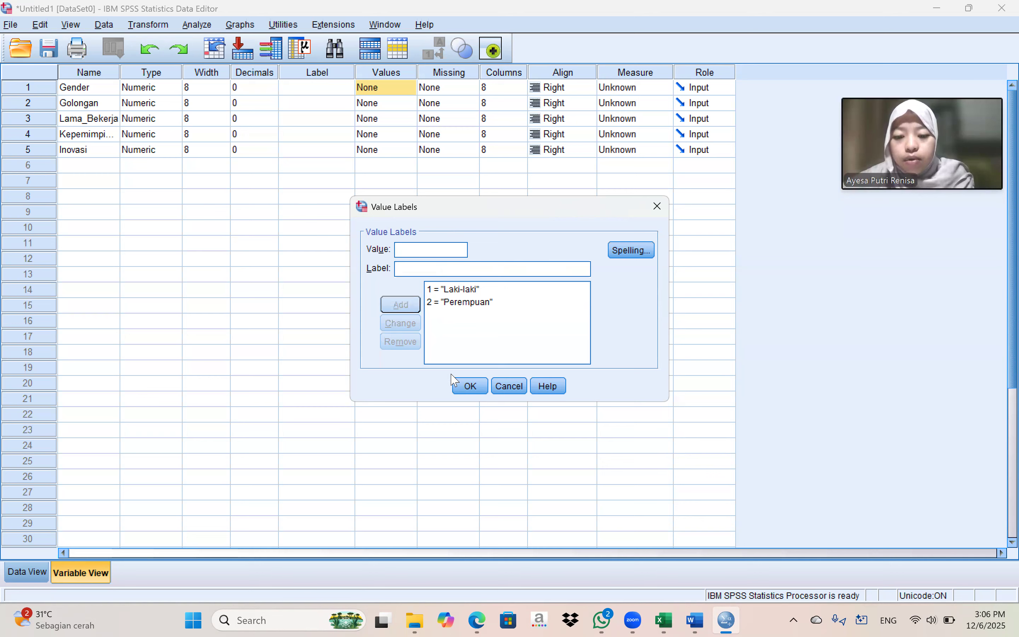
# Step: Apply the Gender value labels and check the codes for II, III and IV in Excel's Golongan coding table
pyautogui.click(470, 386)
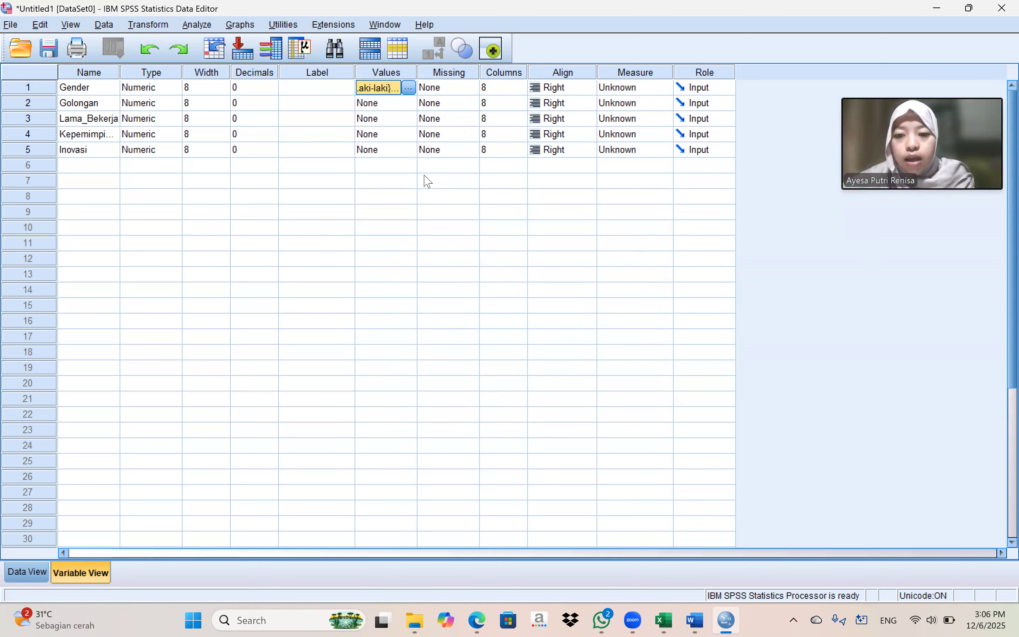
pyautogui.press('Down')
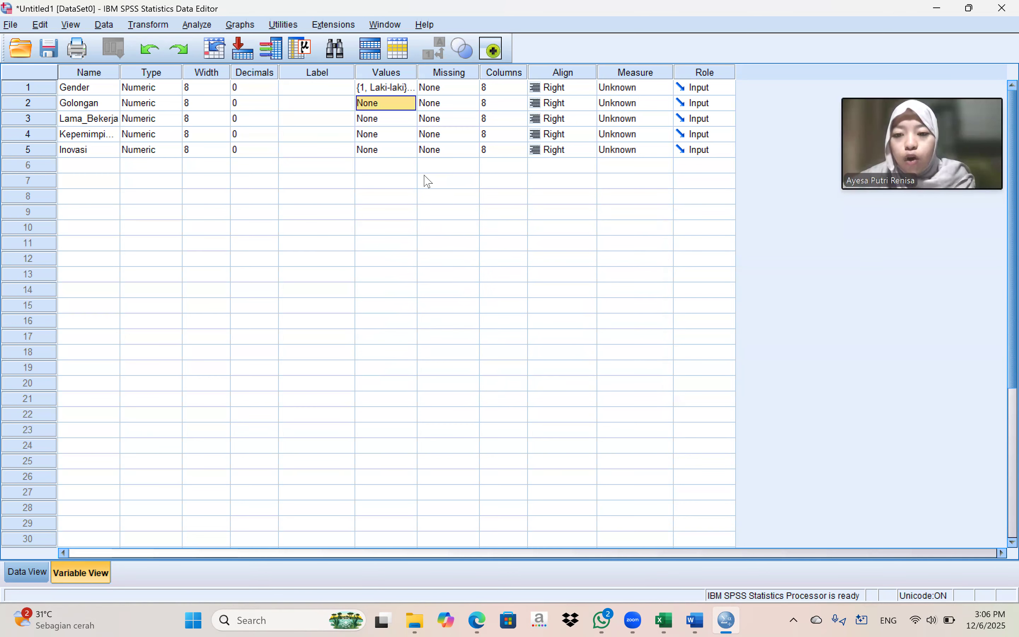
pyautogui.hotkey('alt', 'Tab')
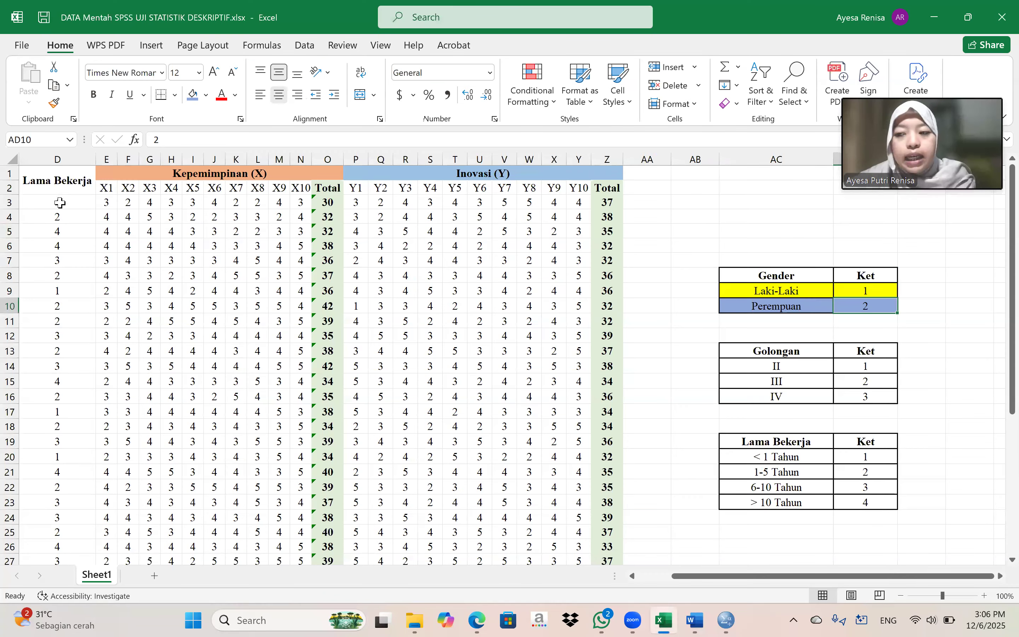
pyautogui.click(750, 369)
pyautogui.click(761, 383)
pyautogui.click(773, 393)
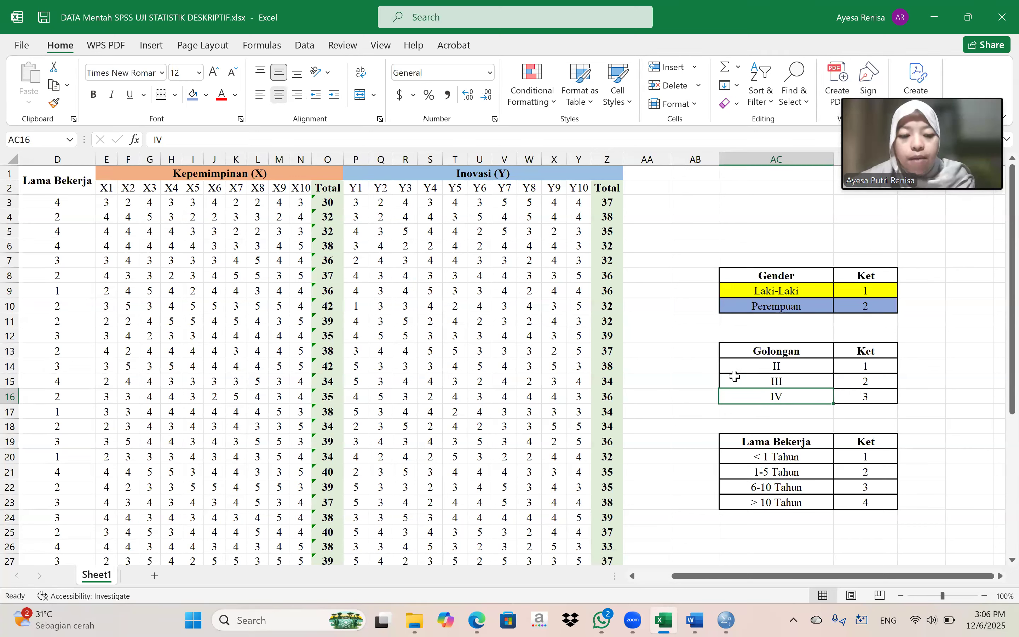
pyautogui.click(741, 366)
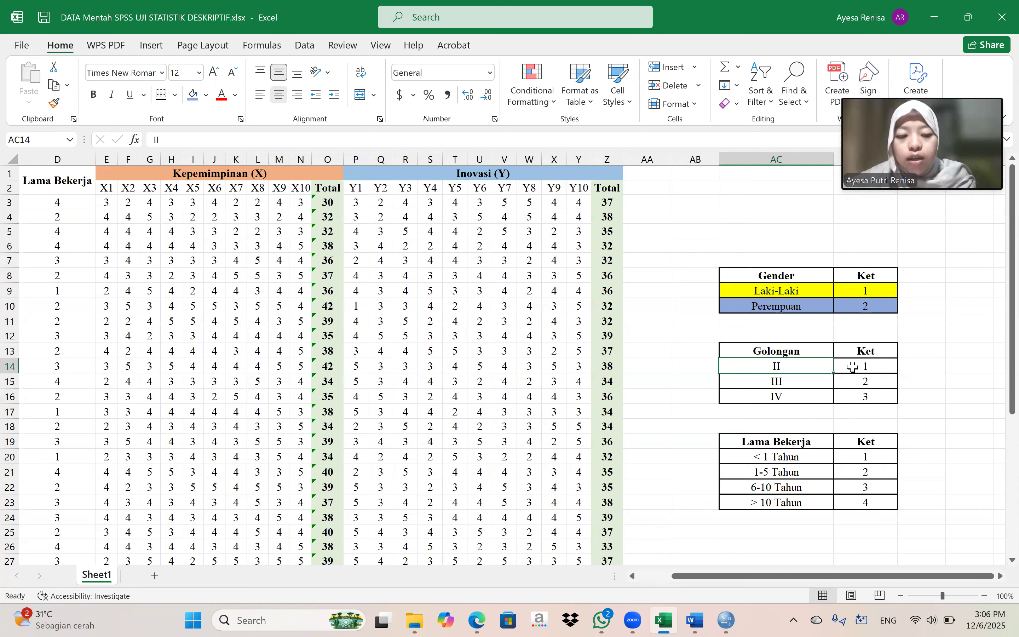
# Step: Open the Golongan variable's value labels in SPSS, recheck its codes in Excel and return to SPSS
pyautogui.click(726, 619)
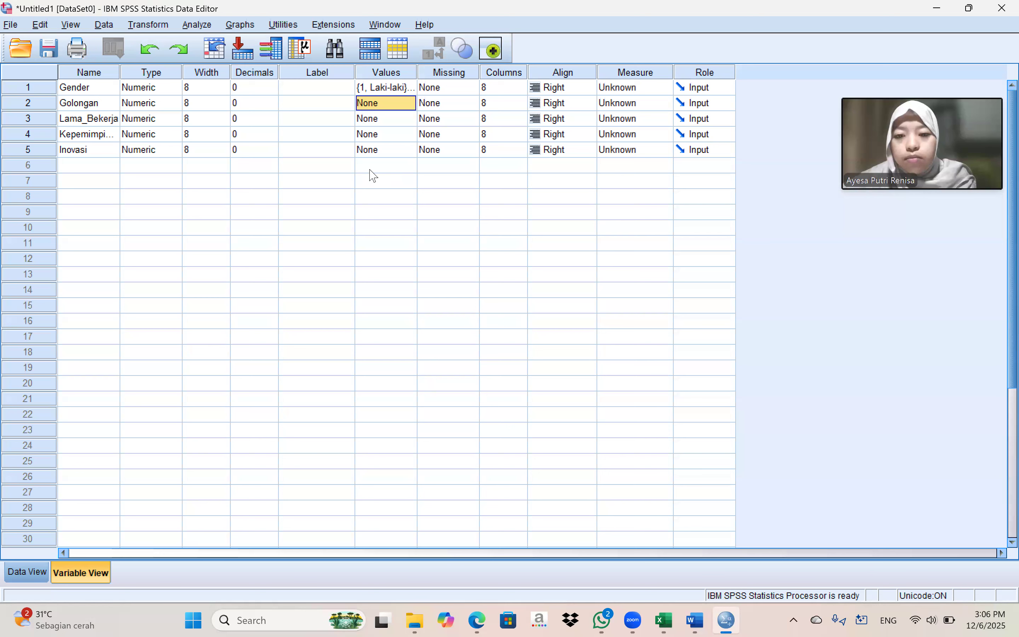
pyautogui.click(403, 104)
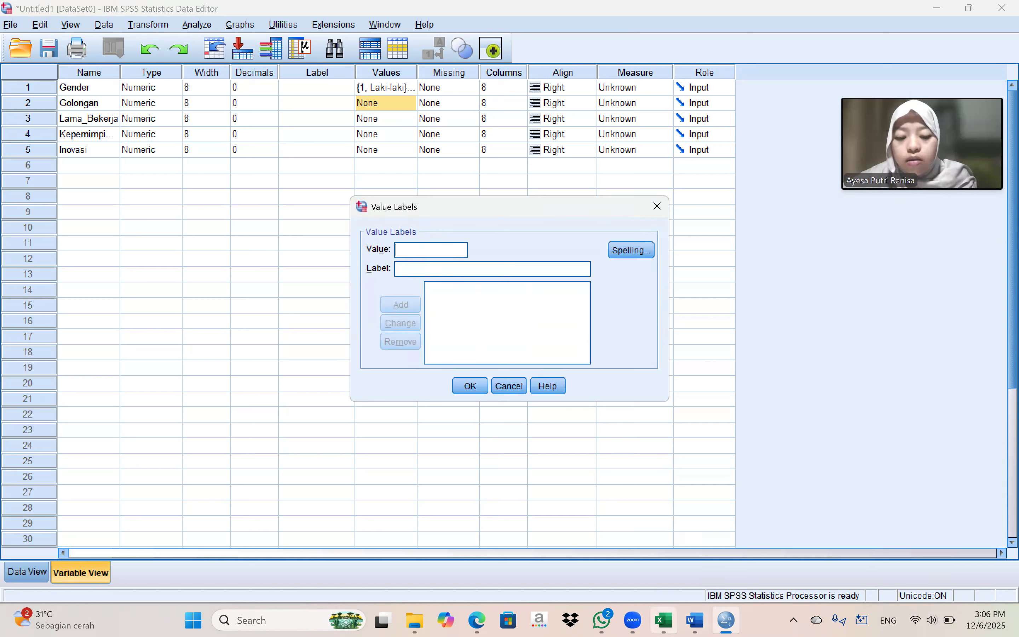
pyautogui.moveTo(664, 620)
pyautogui.click(675, 555)
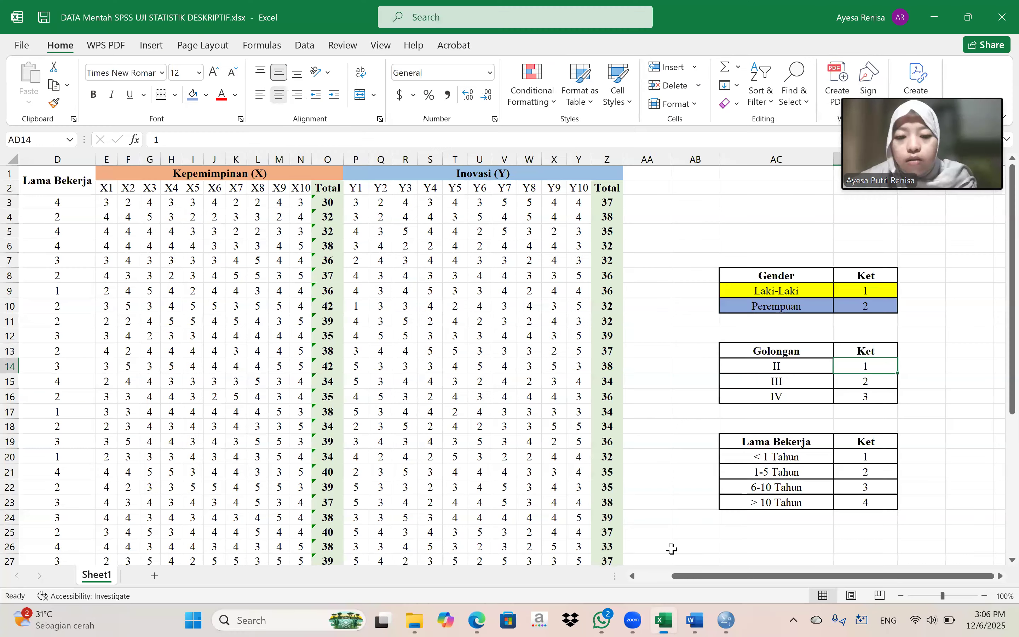
pyautogui.moveTo(730, 616)
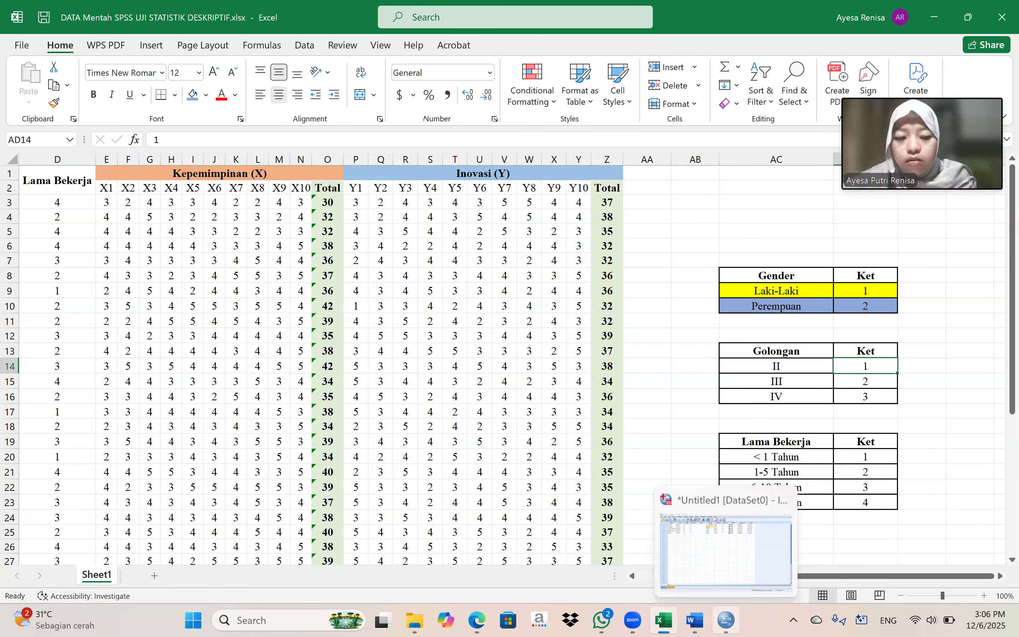
pyautogui.click(724, 548)
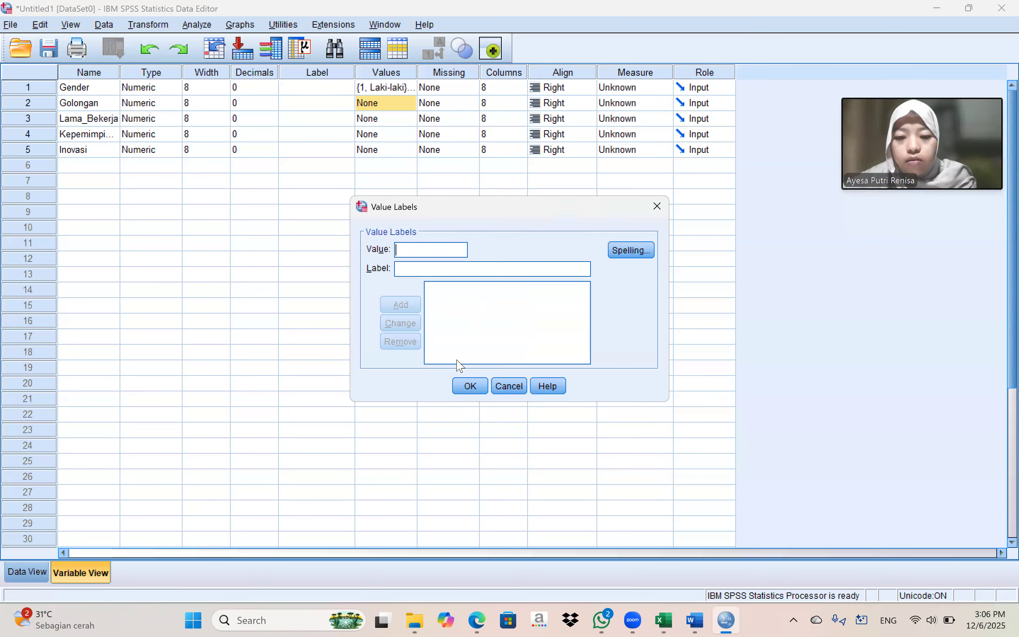
# Step: Add the value label 1 = Golongan II for the Golongan variable
pyautogui.click(428, 251)
pyautogui.write('1')
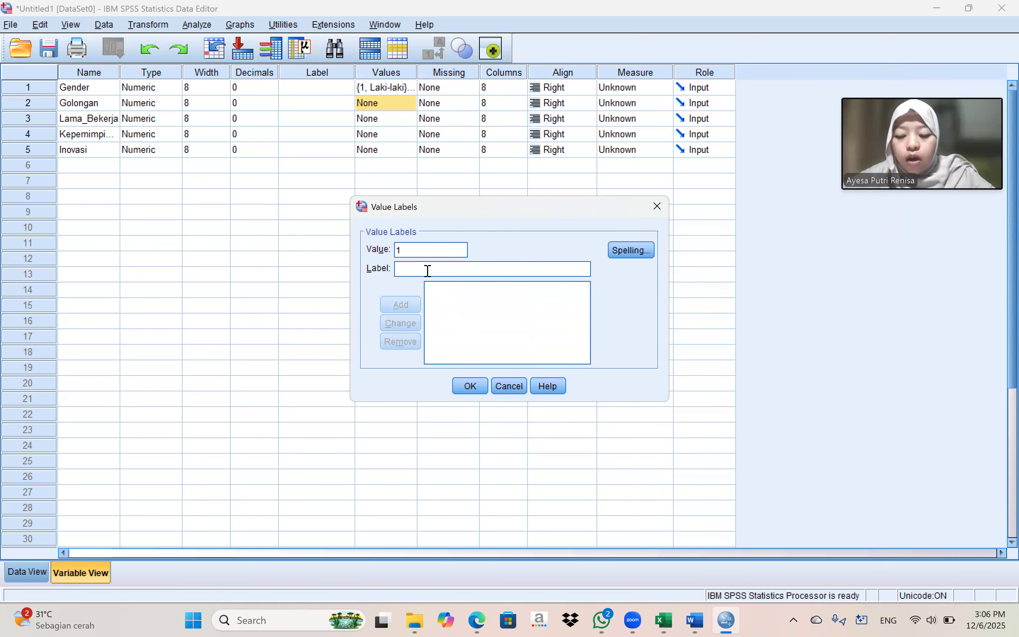
pyautogui.press('capslock')
pyautogui.press('capslock')
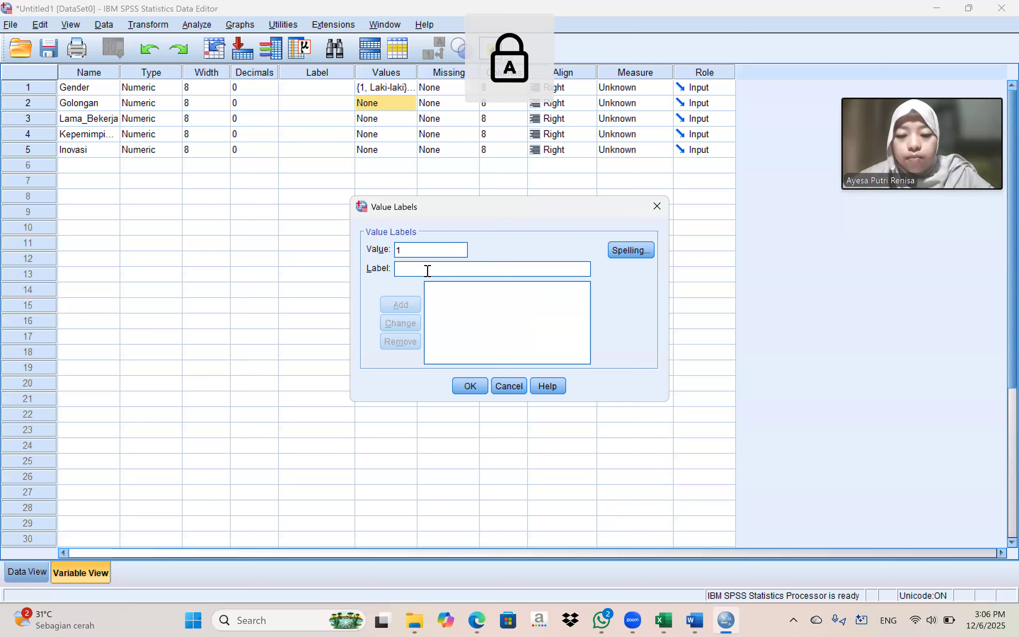
pyautogui.write('I')
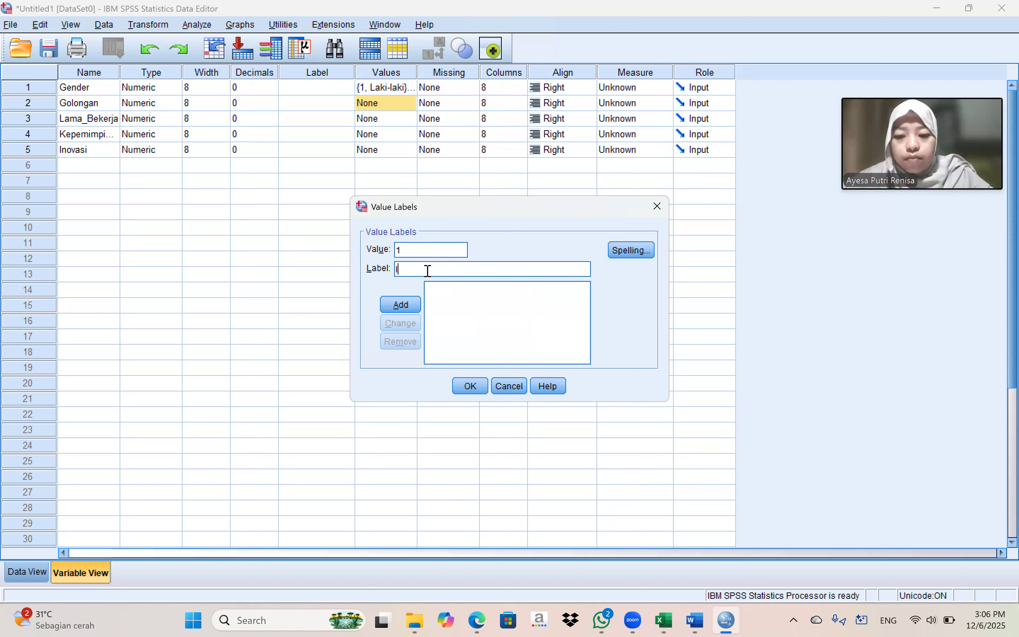
pyautogui.press('BackSpace')
pyautogui.press('capslock')
pyautogui.press('capslock')
pyautogui.write('G')
pyautogui.press('capslock')
pyautogui.write('olongan II')
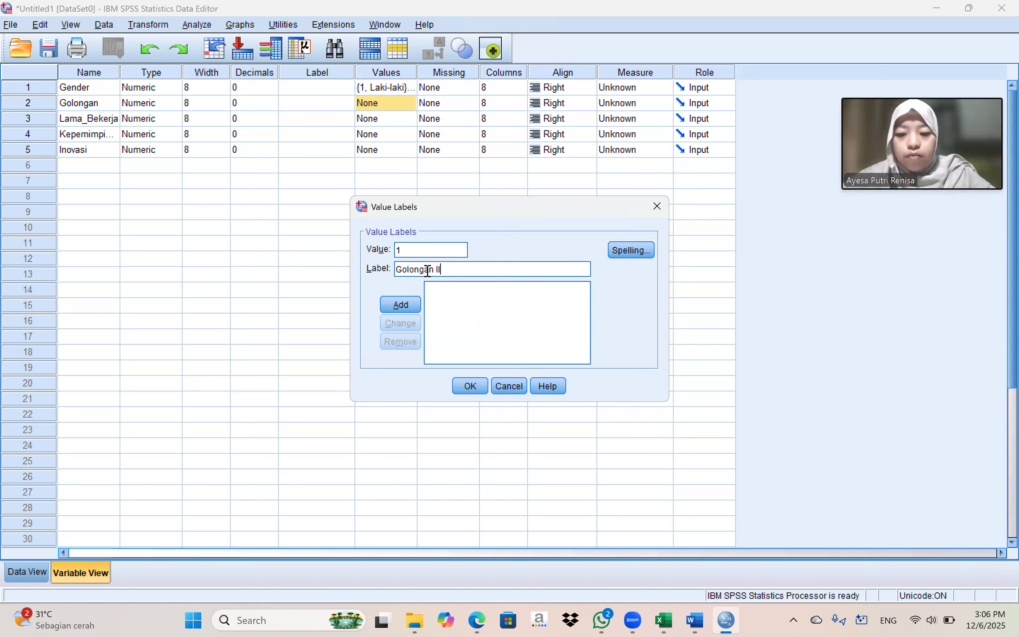
pyautogui.click(416, 305)
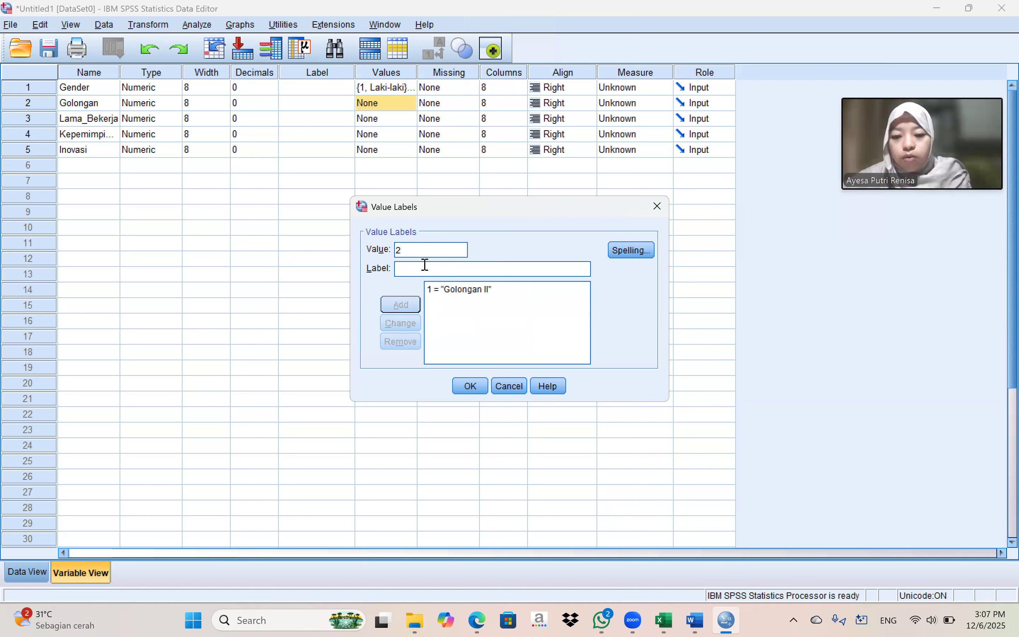
# Step: Add the value labels 2 = Golongan III and 3 = Golongan IV, and apply them to the Golongan variable
pyautogui.write('Golongan III')
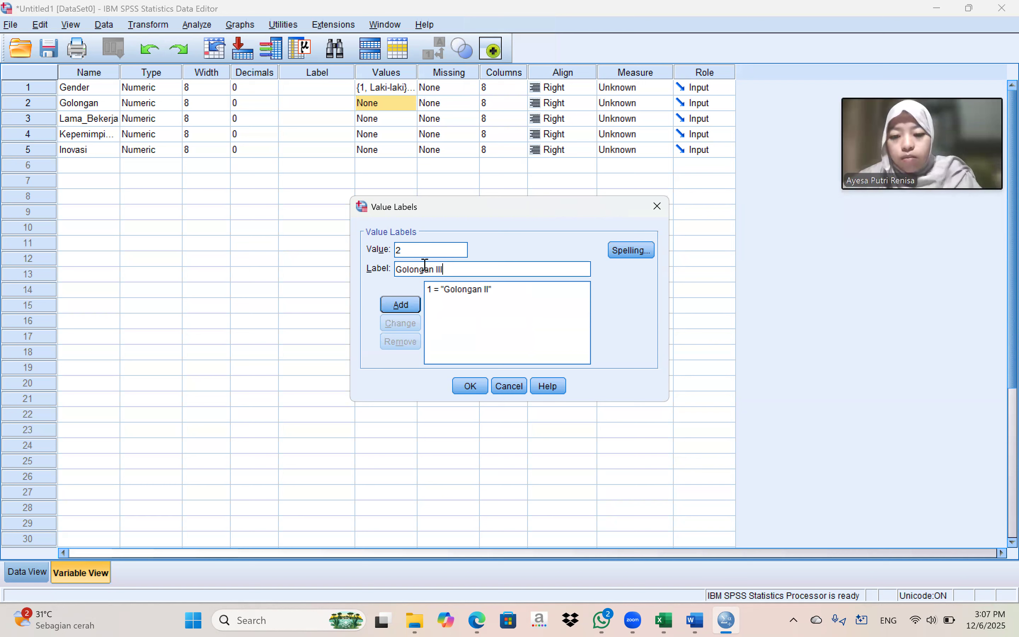
pyautogui.click(400, 304)
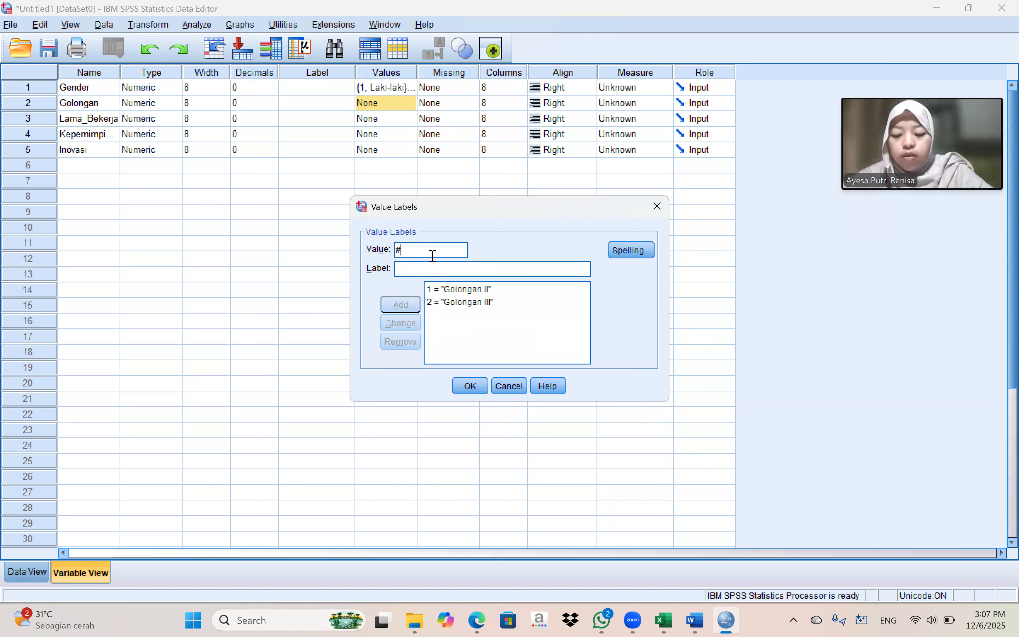
pyautogui.press('BackSpace')
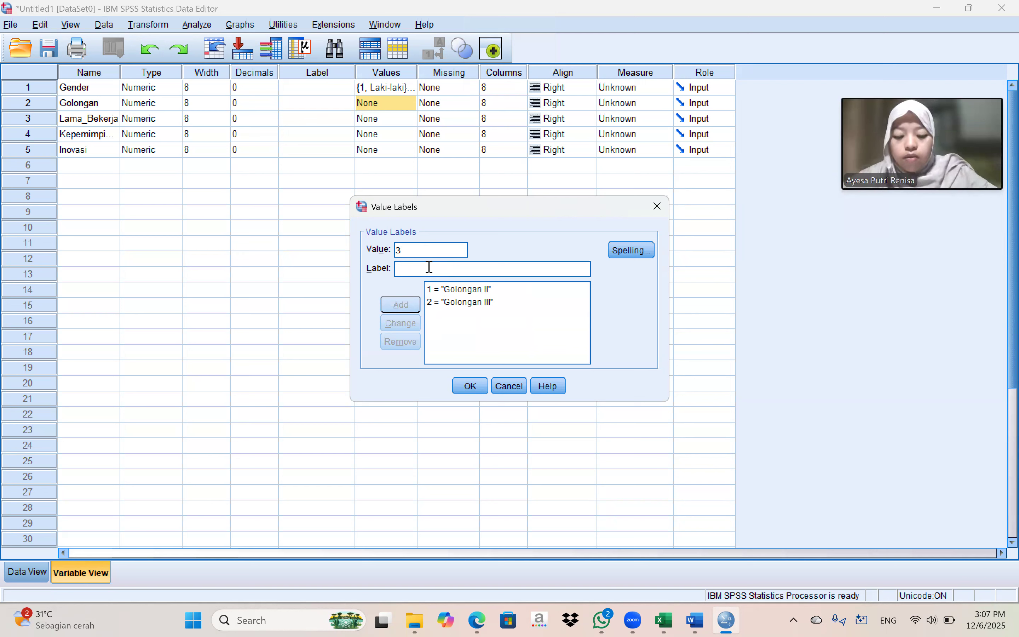
pyautogui.click(430, 267)
pyautogui.write('Gp')
pyautogui.press('BackSpace')
pyautogui.write('olongan IV')
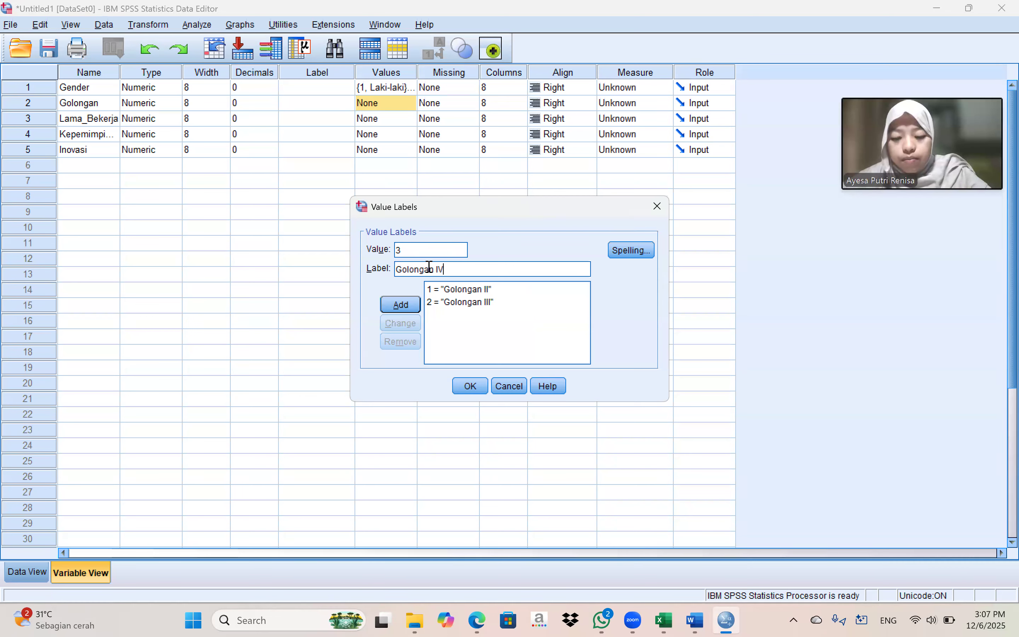
pyautogui.click(401, 304)
pyautogui.click(473, 389)
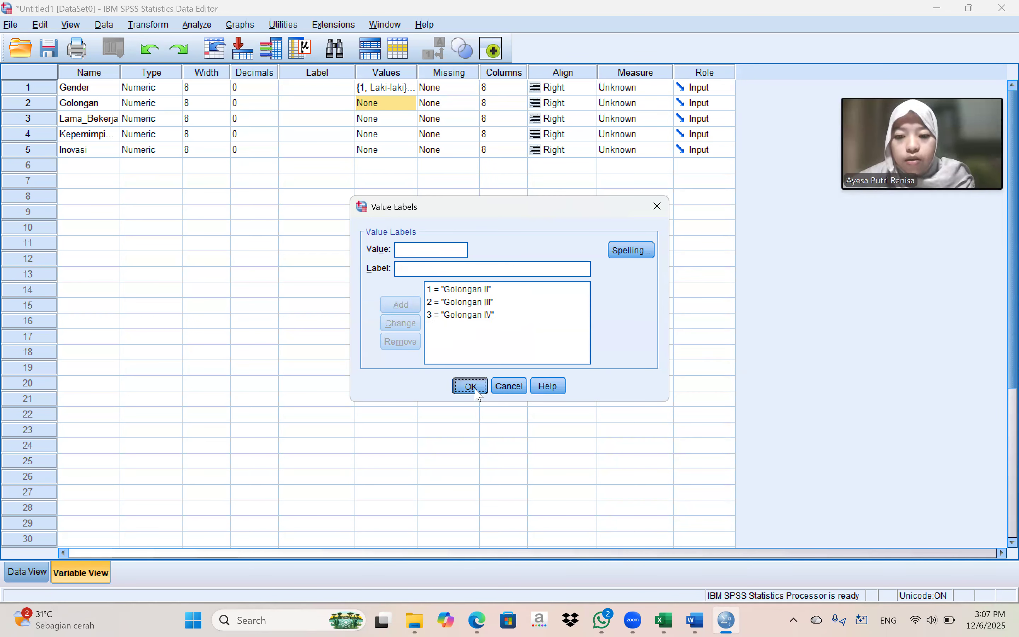
# Step: Open the Lama_Bekerja variable's value labels, review the Lama Bekerja coding table in Excel and return to SPSS
pyautogui.click(388, 124)
pyautogui.click(408, 118)
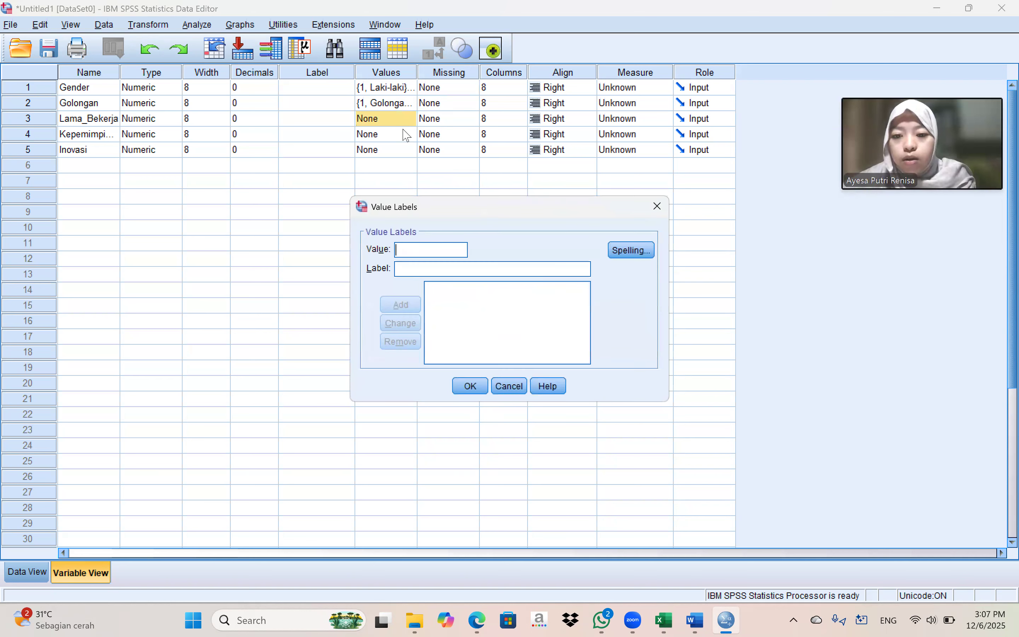
pyautogui.click(663, 620)
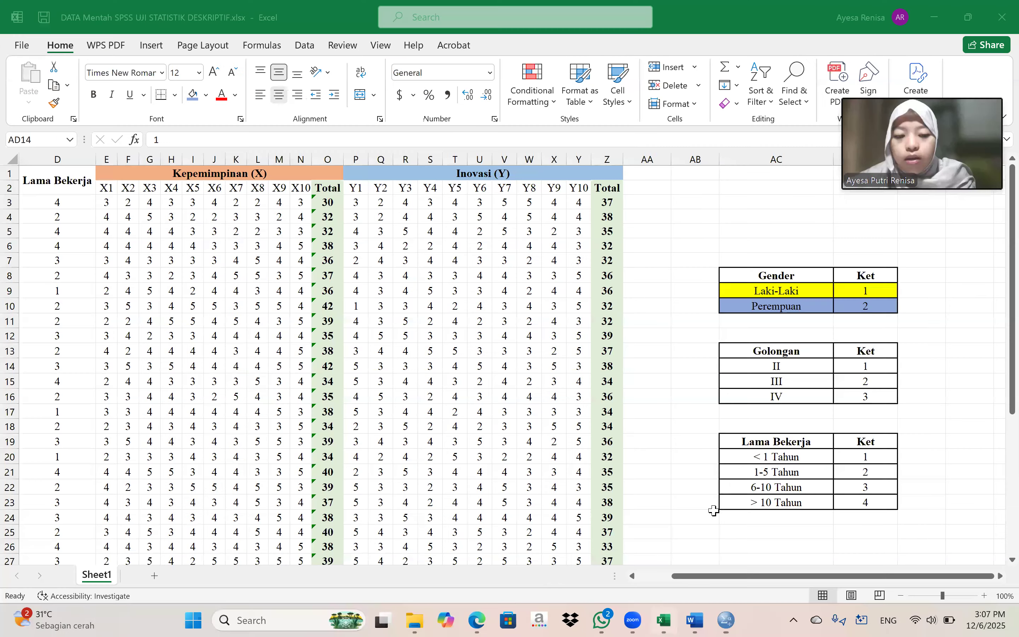
pyautogui.scroll(-2, 719, 421)
pyautogui.moveTo(741, 368); pyautogui.dragTo(850, 411)
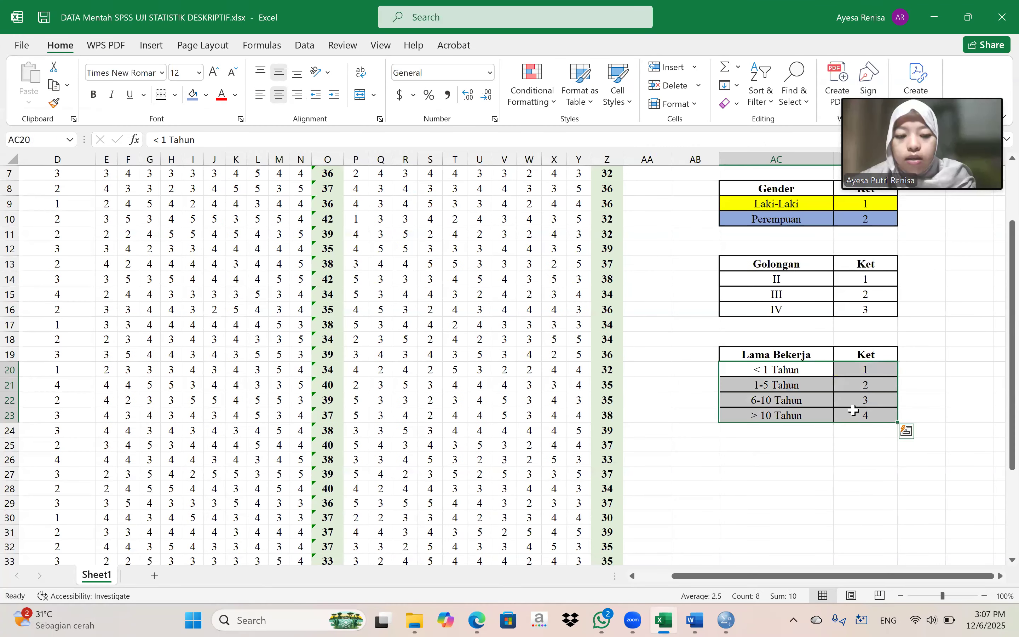
pyautogui.click(707, 447)
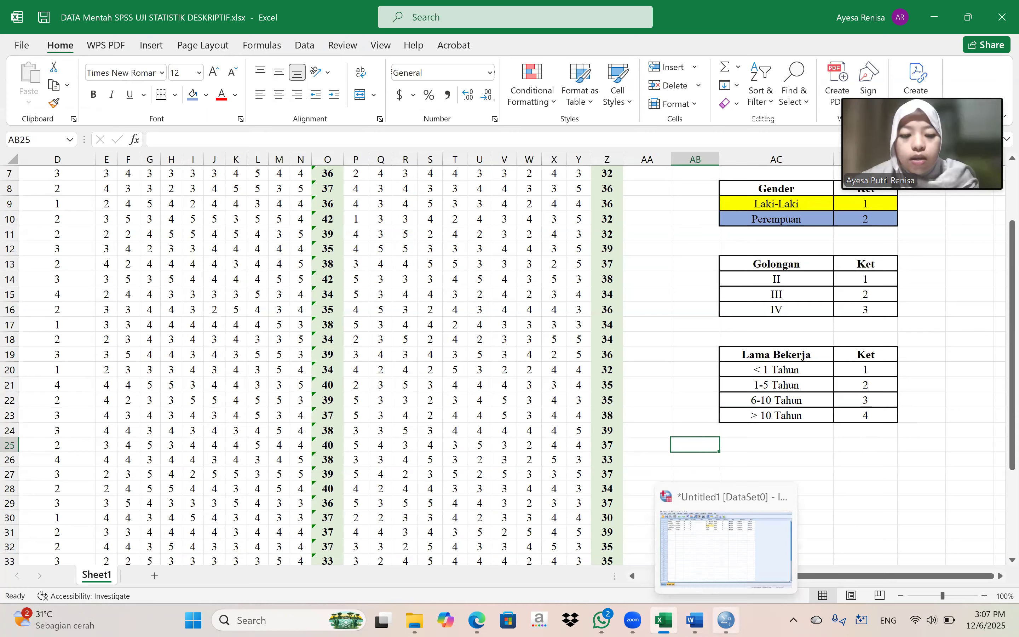
pyautogui.click(725, 620)
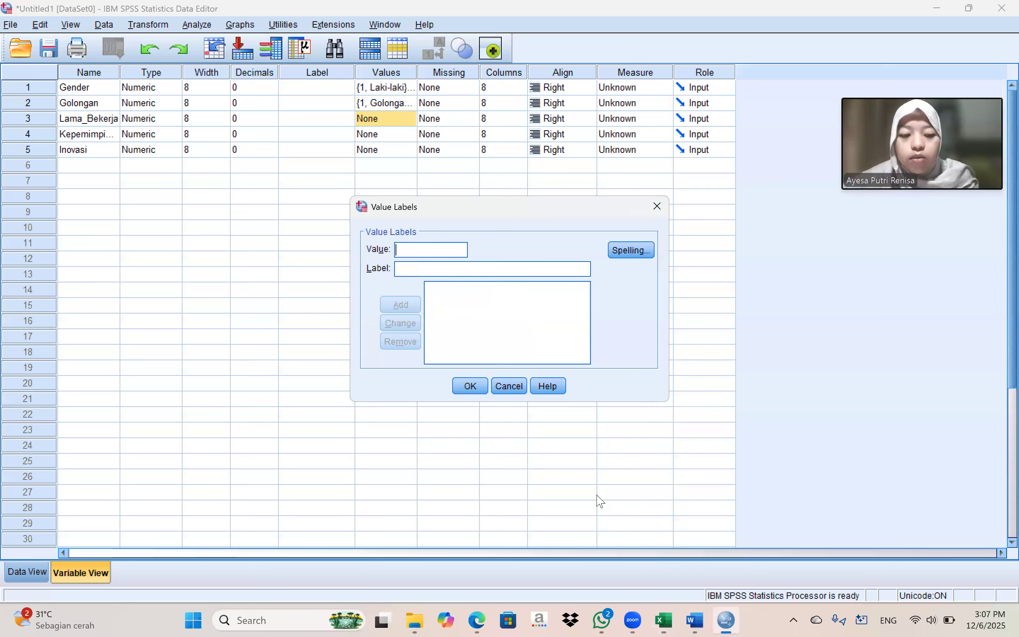
# Step: Add the value label 1 = > 1 Tahun for the Lama_Bekerja variable
pyautogui.click(449, 266)
pyautogui.write('Kurang')
pyautogui.press('BackSpace')
pyautogui.press('BackSpace')
pyautogui.press('BackSpace')
pyautogui.press('BackSpace')
pyautogui.press('BackSpace')
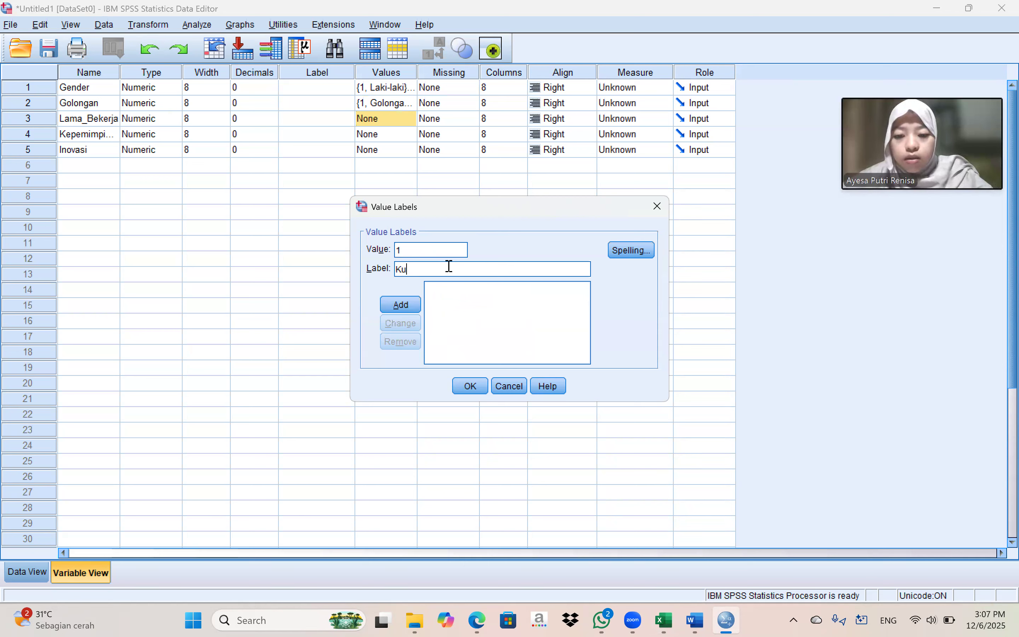
pyautogui.write('>')
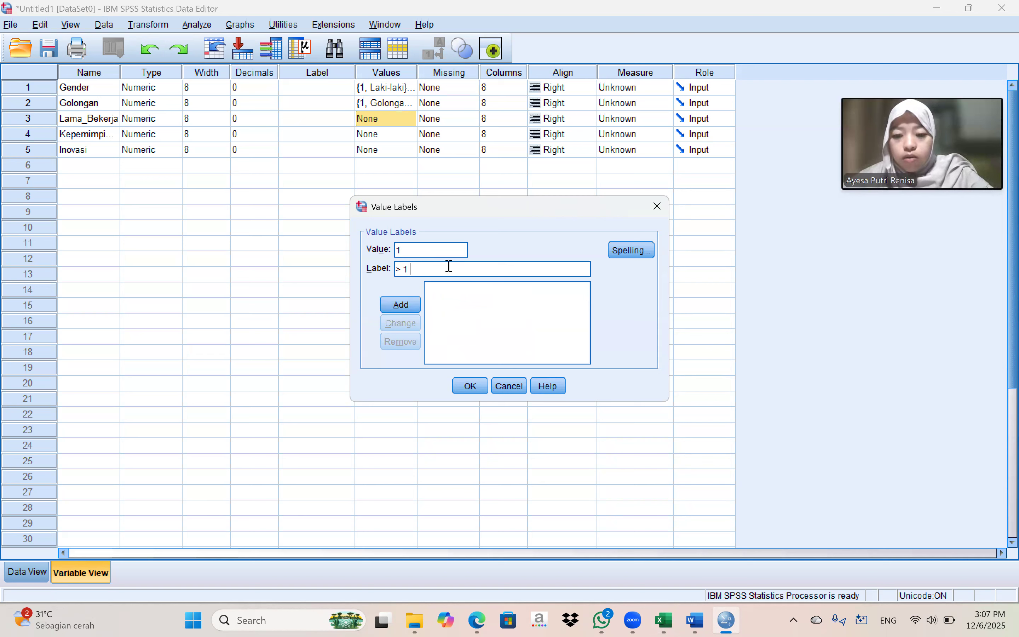
pyautogui.write(' 1 Tahun')
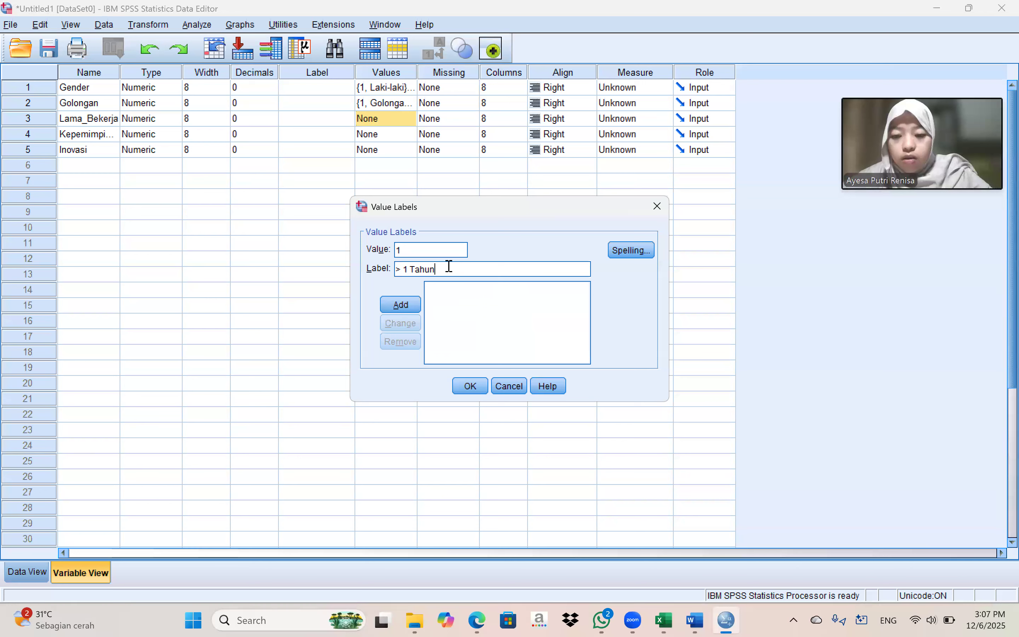
pyautogui.click(387, 306)
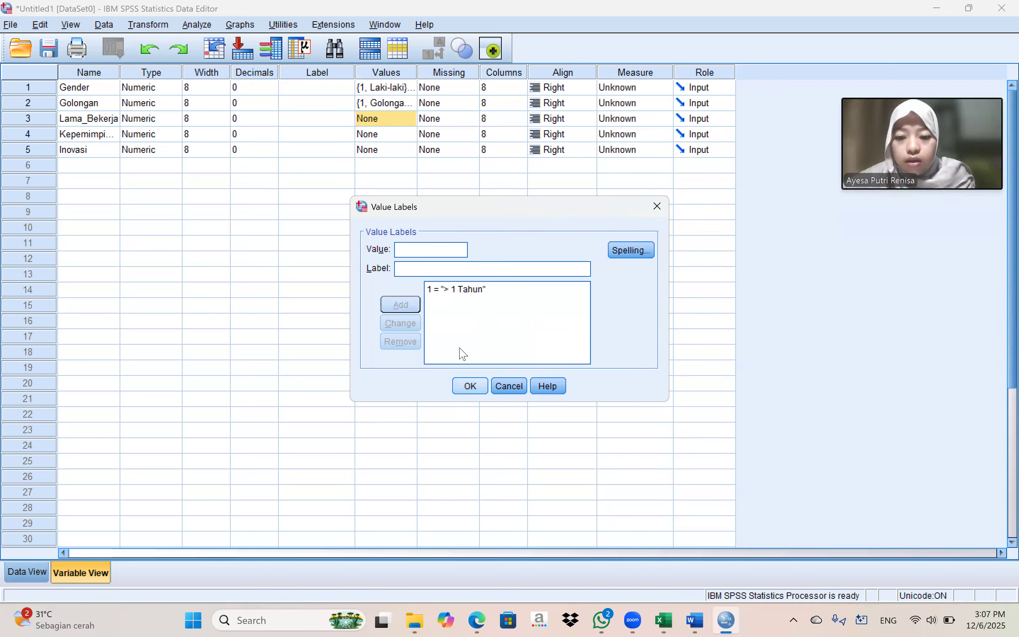
# Step: Add the value label 2 = 1-5 Tahun for the Lama_Bekerja variable, checking the coding table in Excel
pyautogui.write('2')
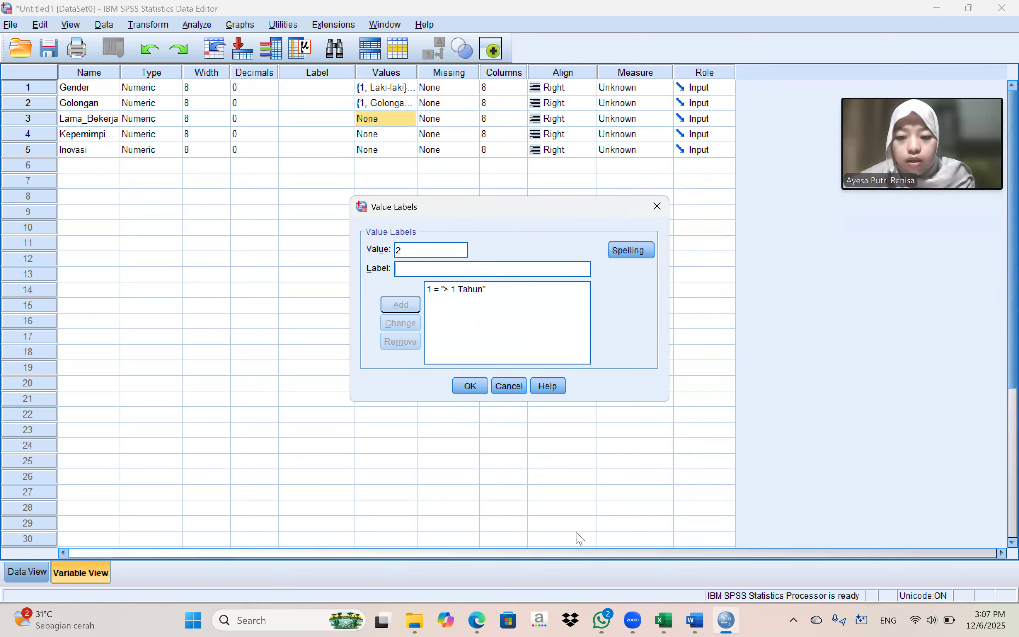
pyautogui.moveTo(662, 619)
pyautogui.click(665, 577)
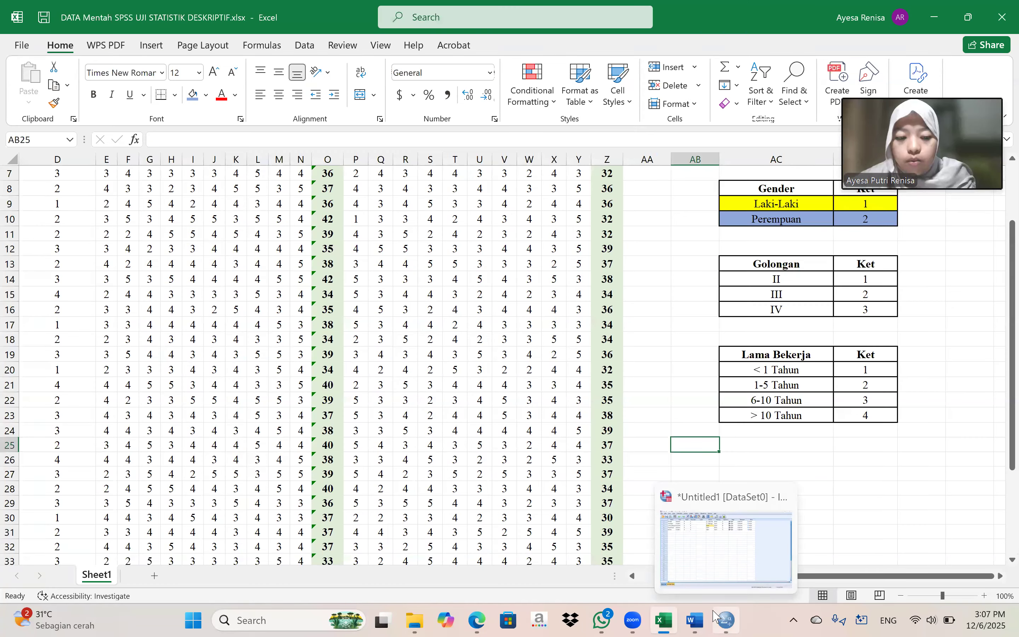
pyautogui.click(725, 619)
pyautogui.write('1')
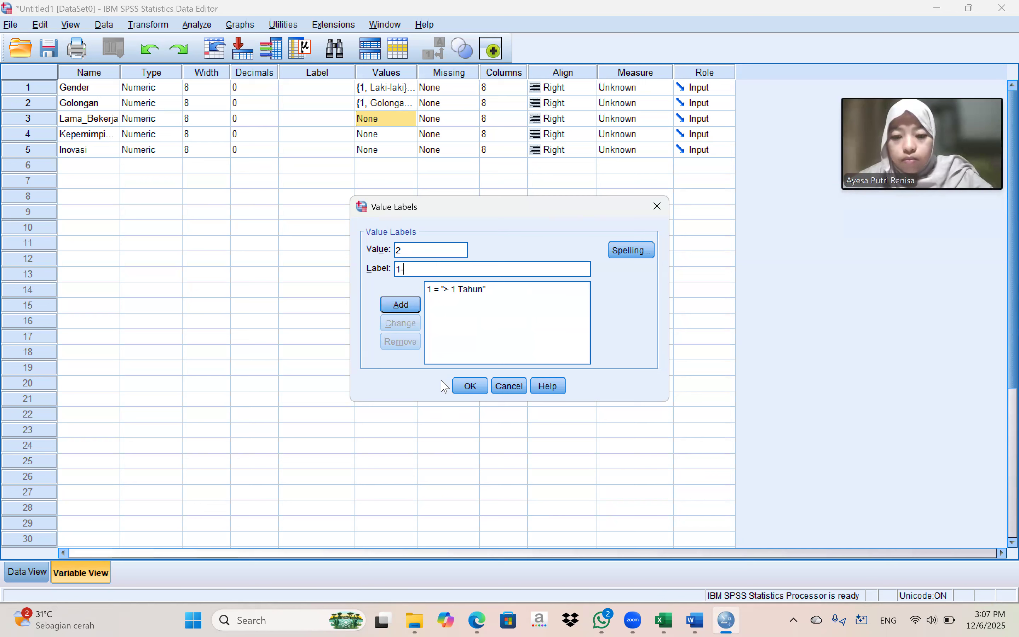
pyautogui.write('-5 T')
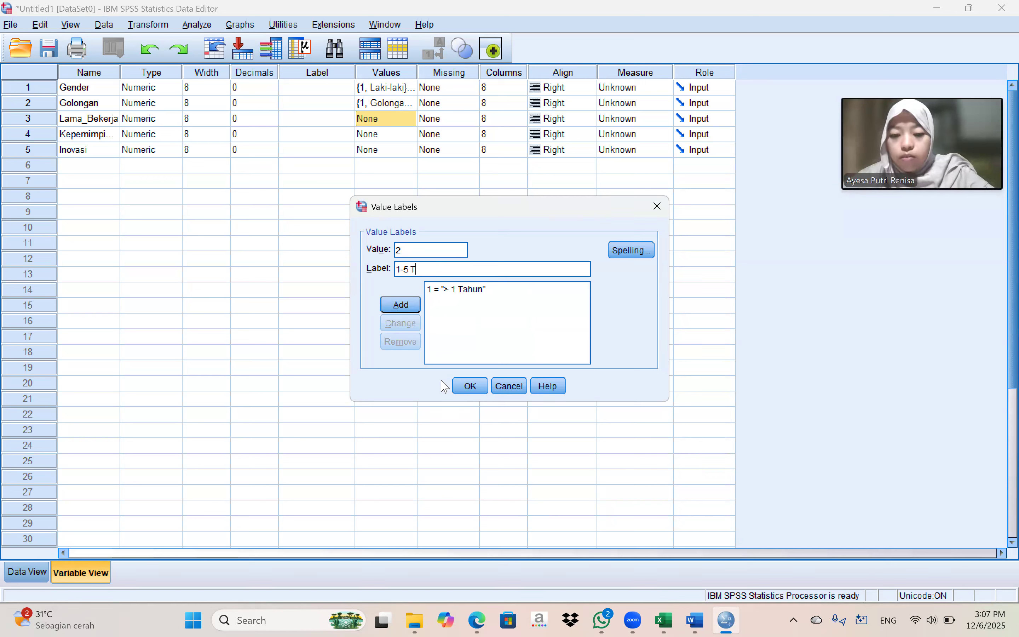
pyautogui.write('ahun')
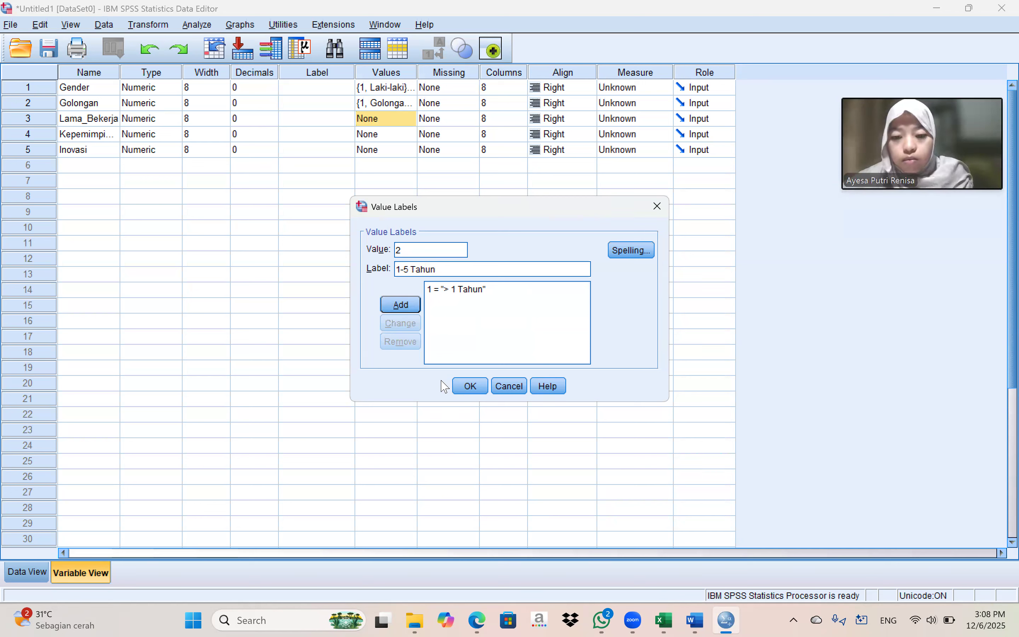
pyautogui.click(412, 304)
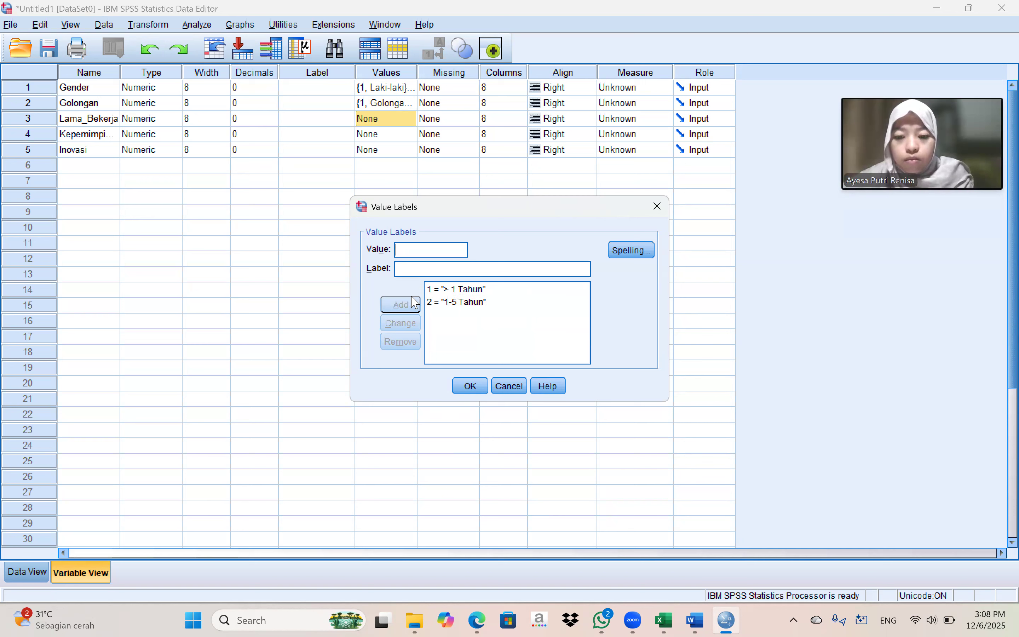
# Step: Add the value label 3 = 6-10 Tahun for the Lama_Bekerja variable
pyautogui.click(417, 268)
pyautogui.write('6-10')
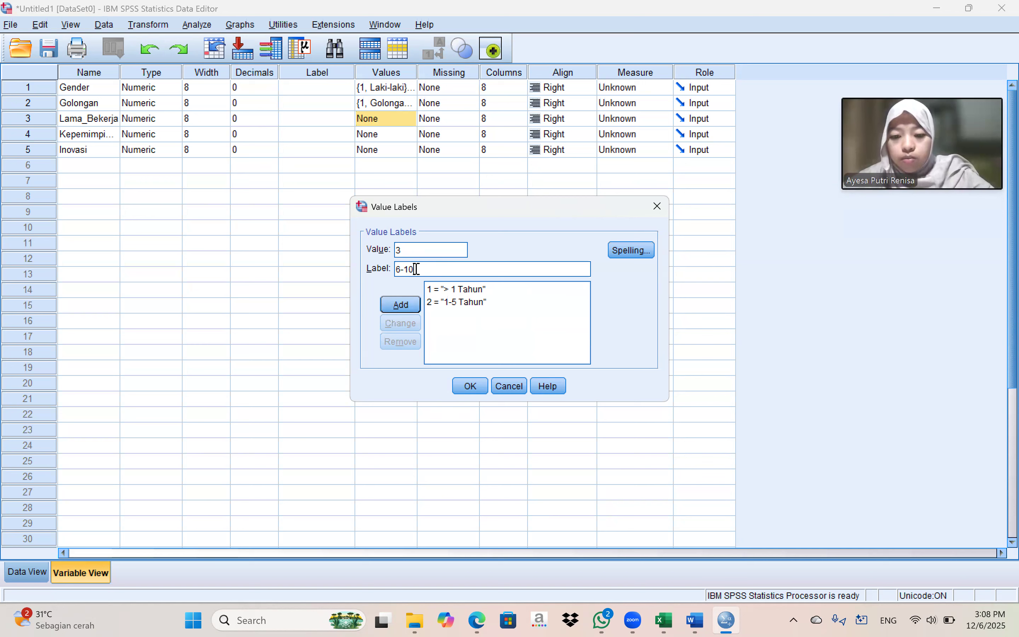
pyautogui.write(' Tahun')
pyautogui.click(410, 305)
# Step: Add the value label 4 = < 10 Tahun and apply the labels to the Lama_Bekerja variable
pyautogui.write('4')
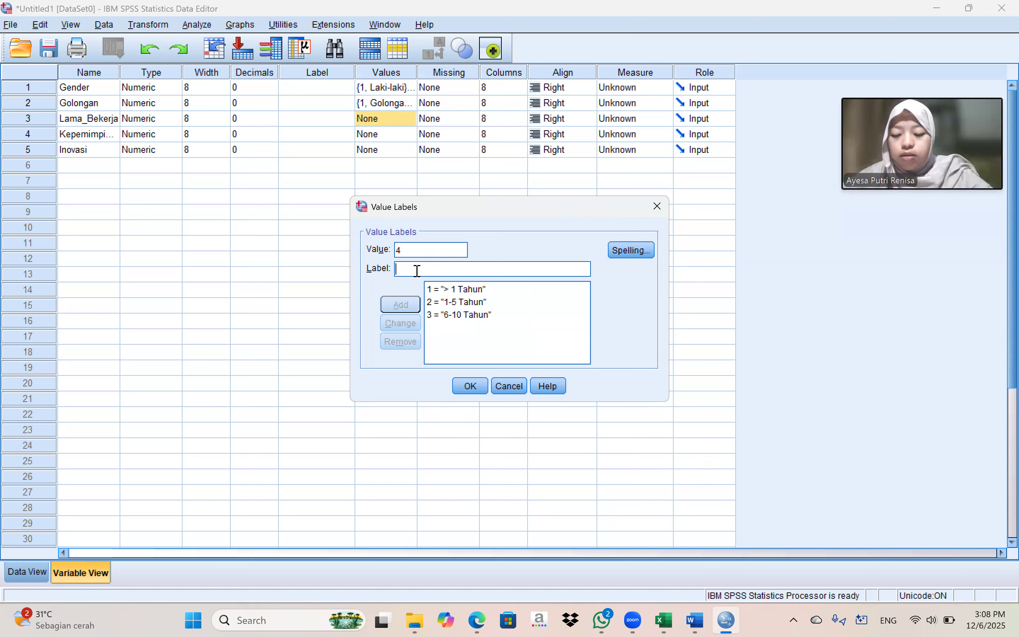
pyautogui.write('<')
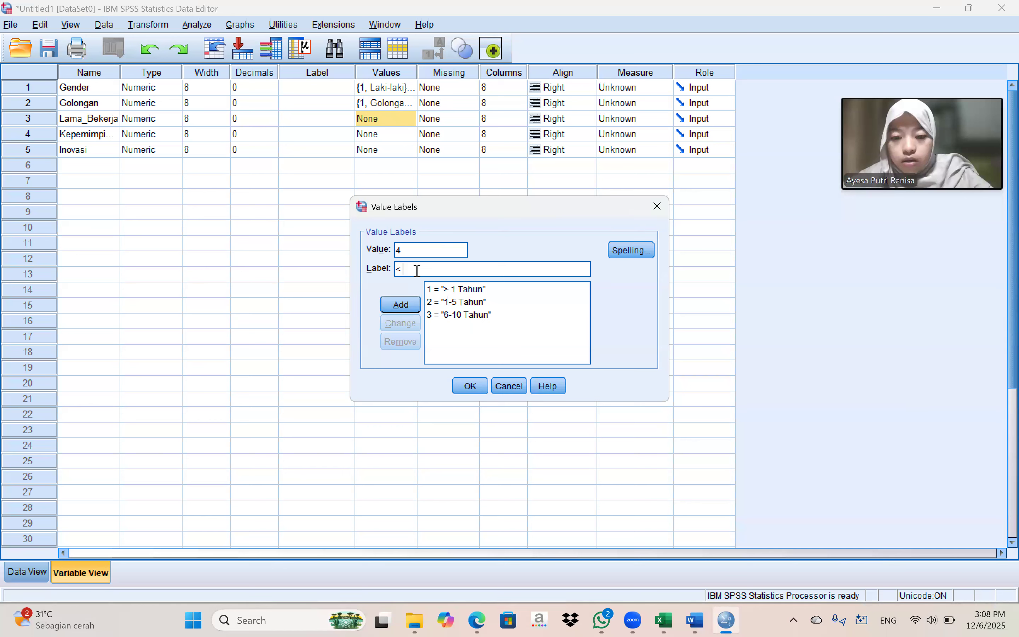
pyautogui.write(' 10 Tahun')
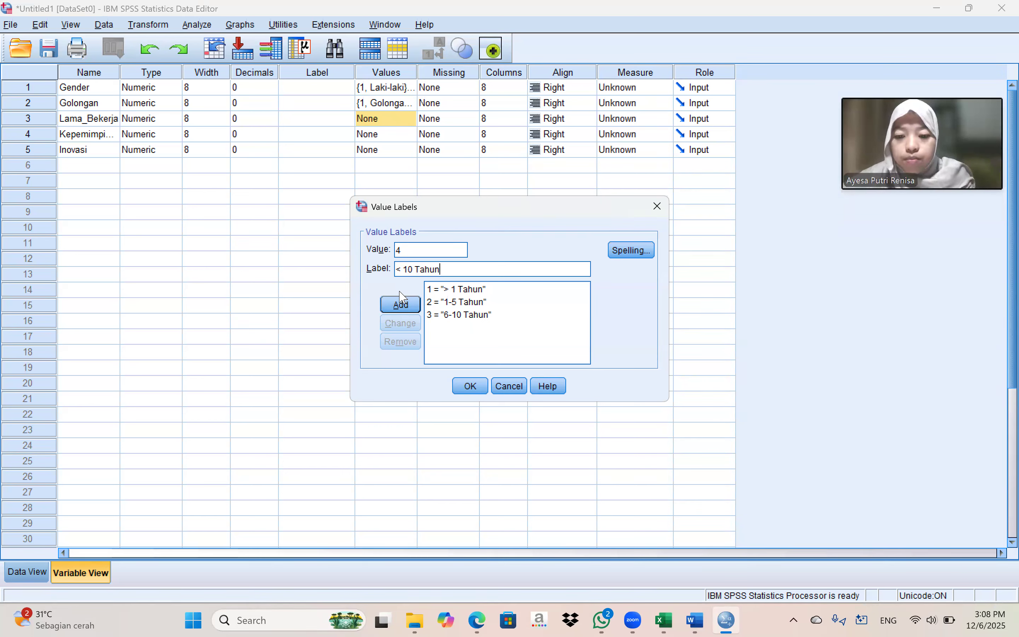
pyautogui.click(401, 304)
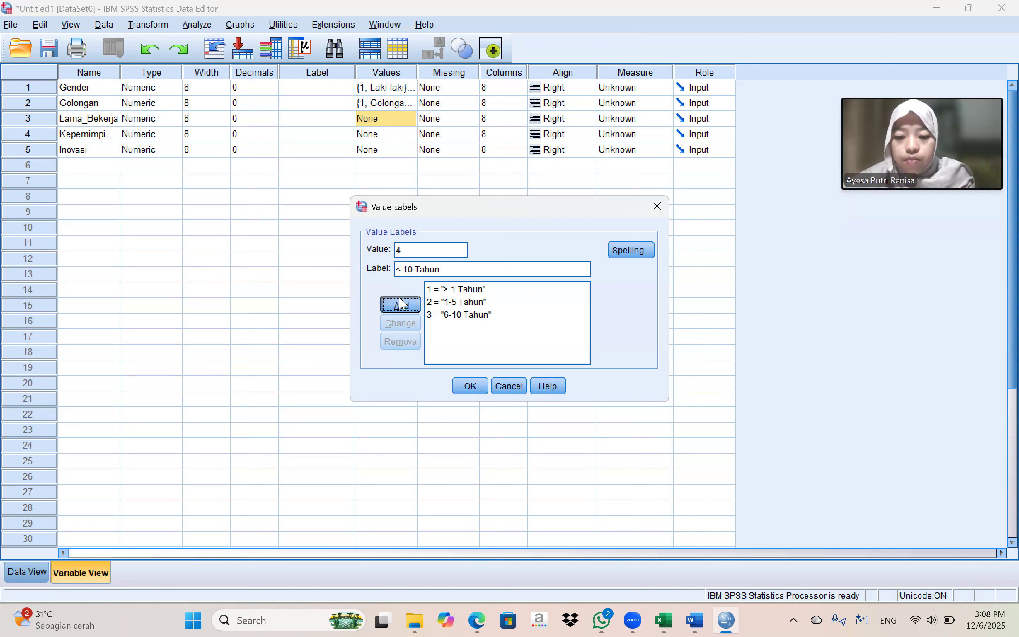
pyautogui.click(467, 386)
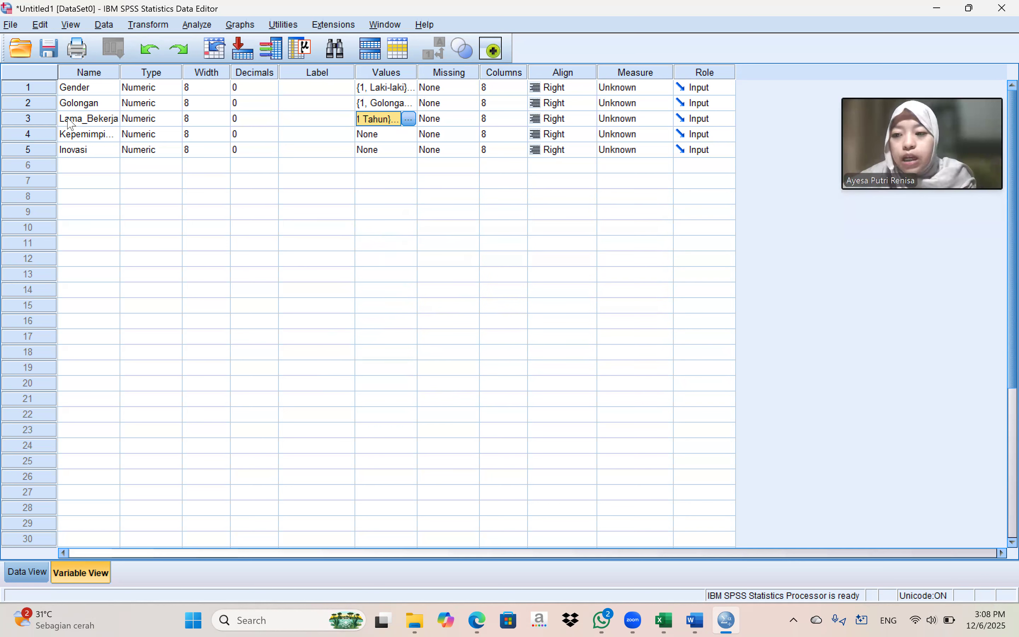
# Step: Switch to the data sheet and widen the five variable columns so their full names fit on one line
pyautogui.click(387, 137)
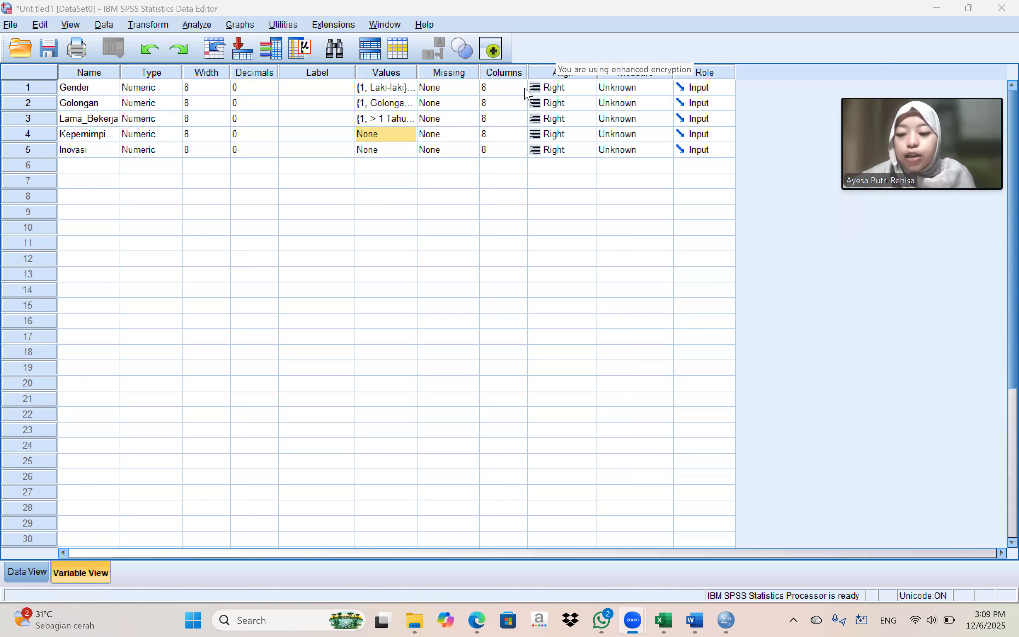
pyautogui.click(44, 578)
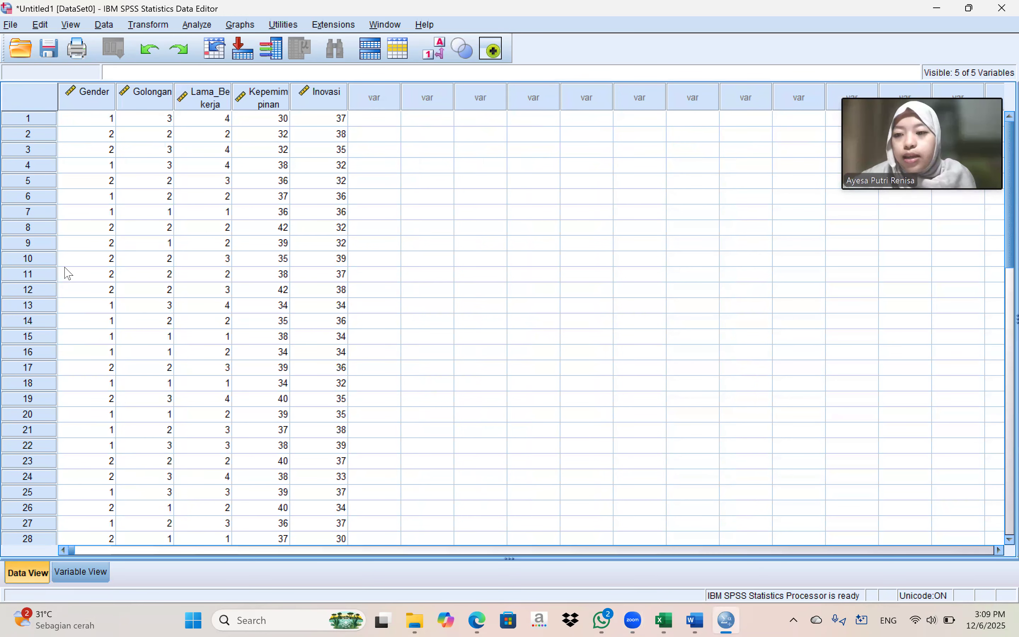
pyautogui.moveTo(116, 93); pyautogui.dragTo(373, 91)
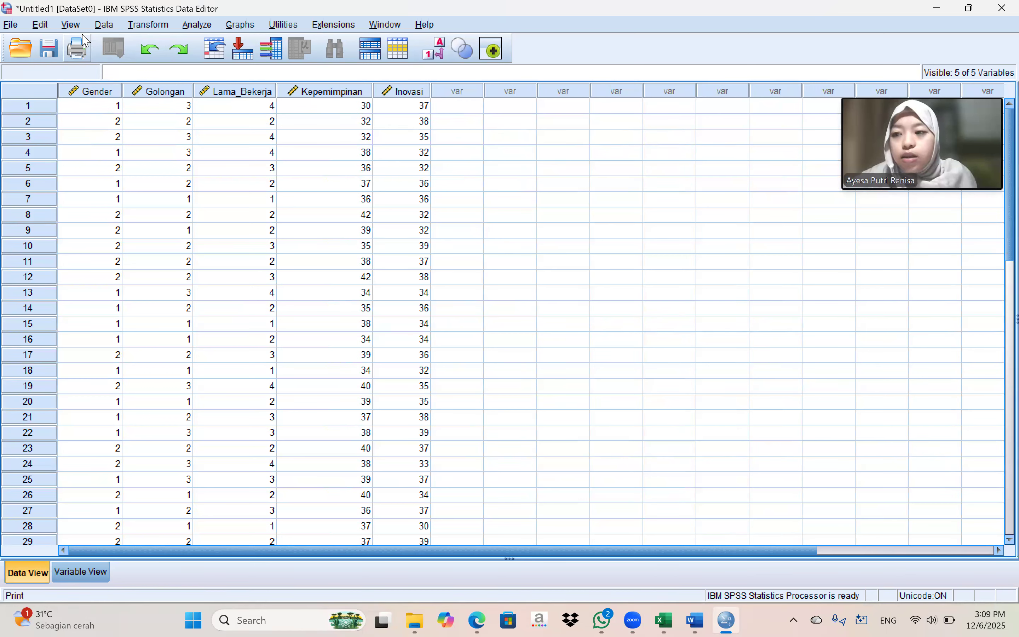
# Step: Run a Descriptives analysis on the Gender, Golongan and Lama_Bekerja variables
pyautogui.click(190, 30)
pyautogui.press('Down')
pyautogui.press('Down')
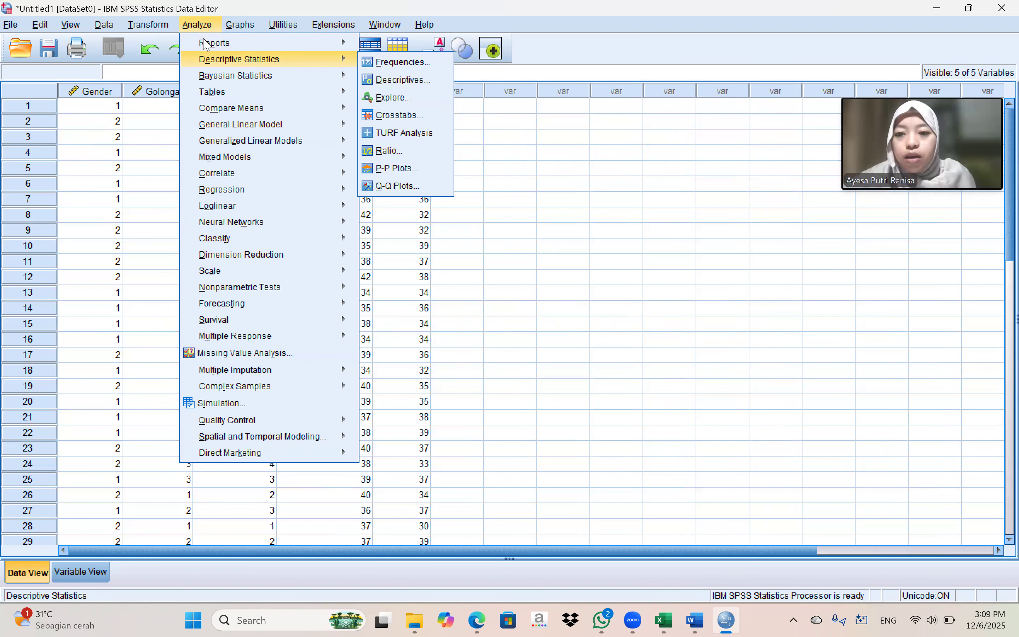
pyautogui.click(401, 89)
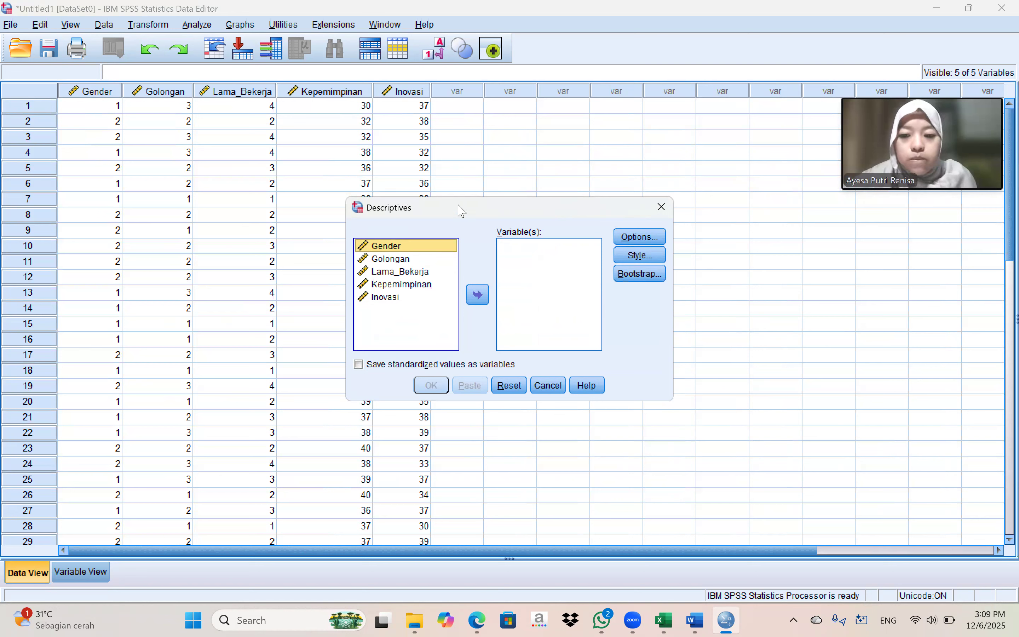
pyautogui.click(478, 294)
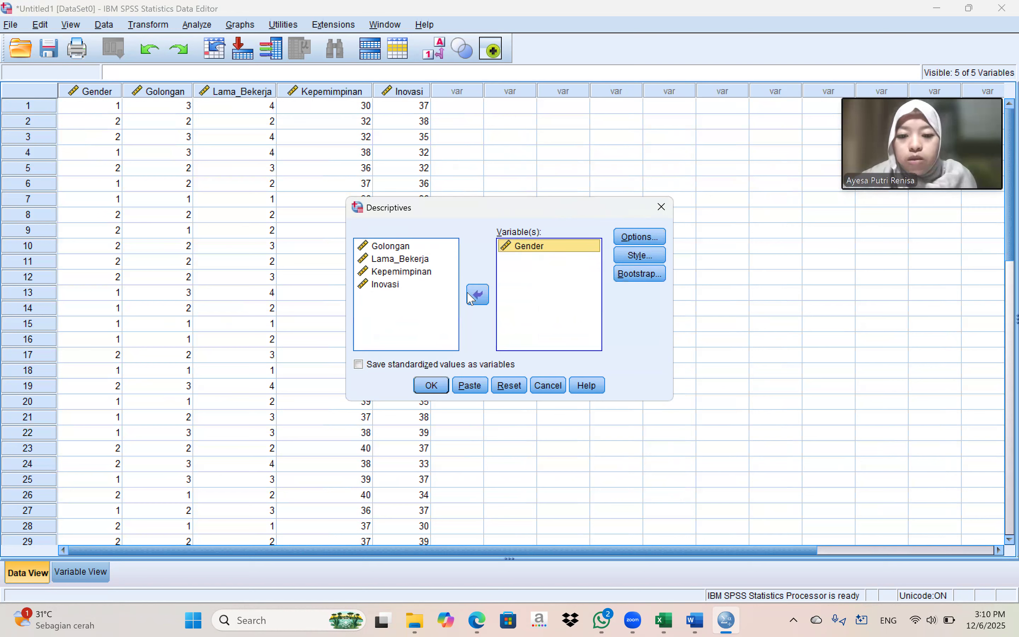
pyautogui.click(402, 246)
pyautogui.click(477, 294)
pyautogui.click(425, 249)
pyautogui.click(477, 295)
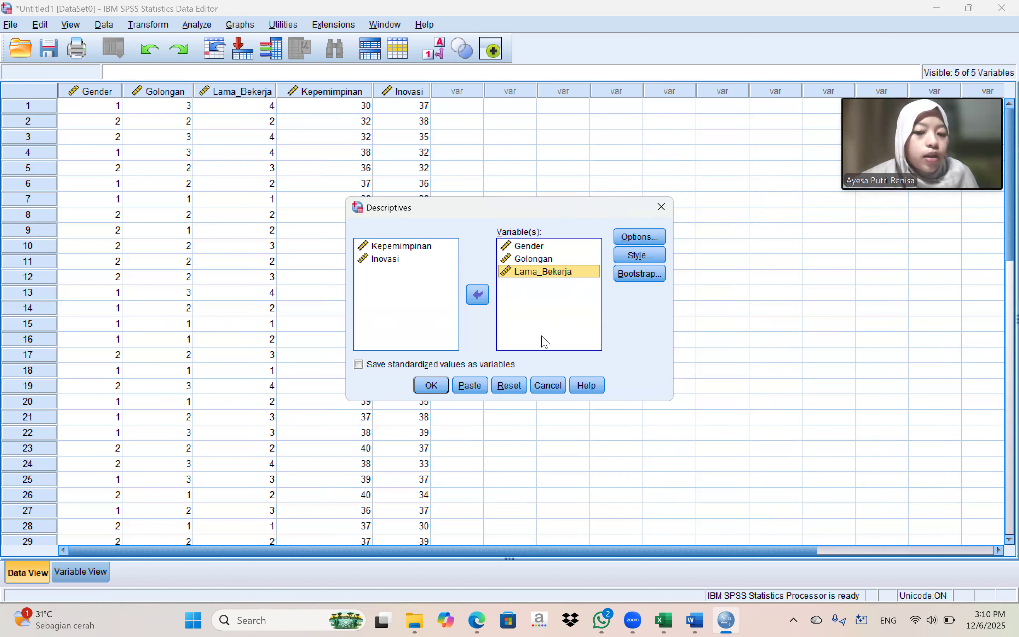
pyautogui.click(434, 387)
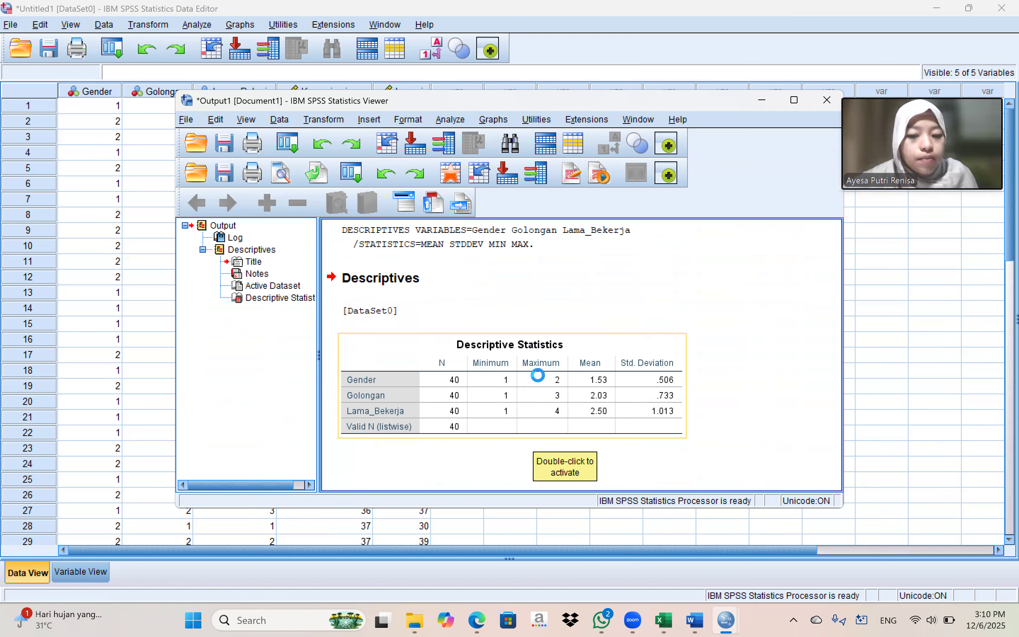
# Step: Minimize the output and rerun Descriptives with the same Gender, Golongan and Lama_Bekerja variables
pyautogui.click(761, 100)
pyautogui.click(197, 25)
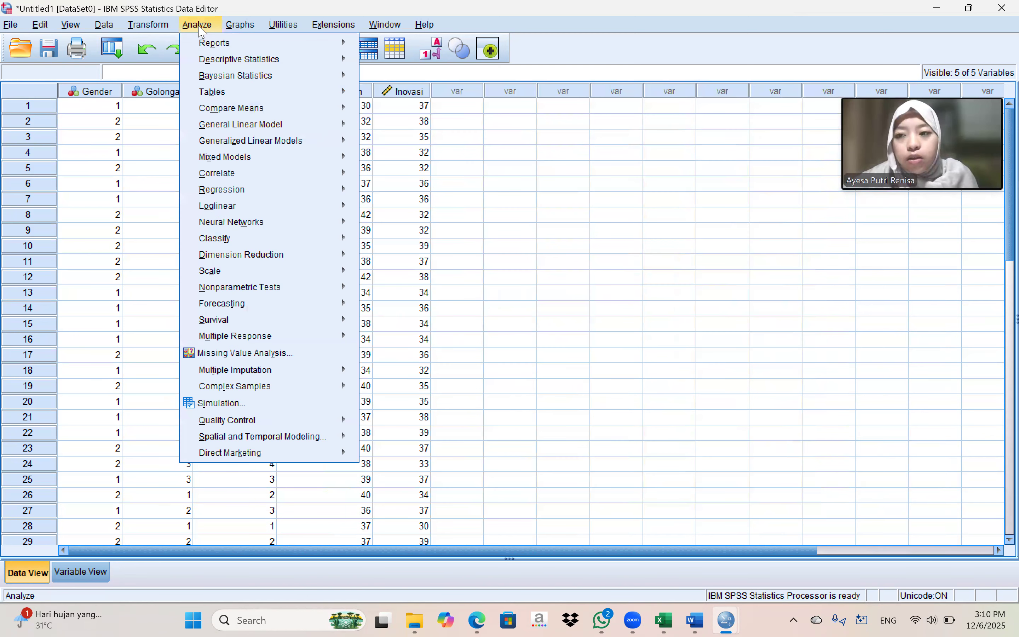
pyautogui.moveTo(240, 25)
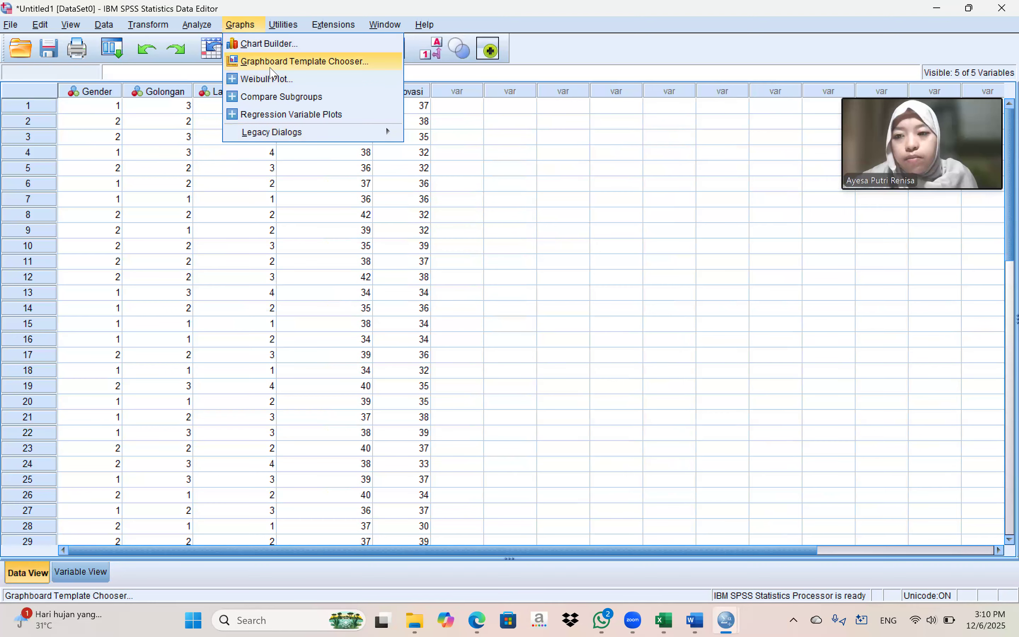
pyautogui.click(202, 26)
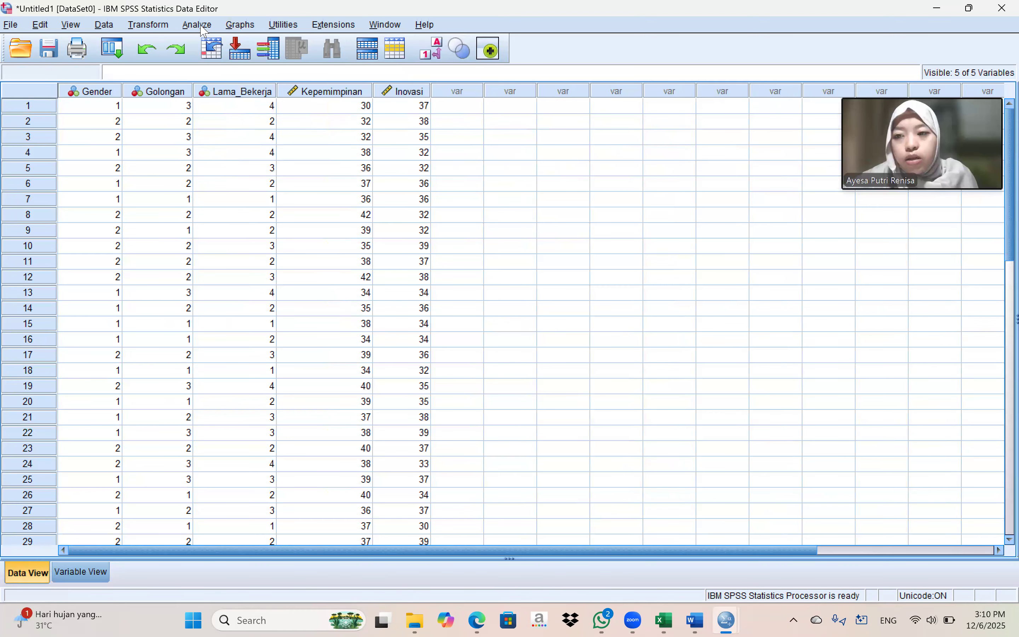
pyautogui.click(203, 29)
pyautogui.press('e')
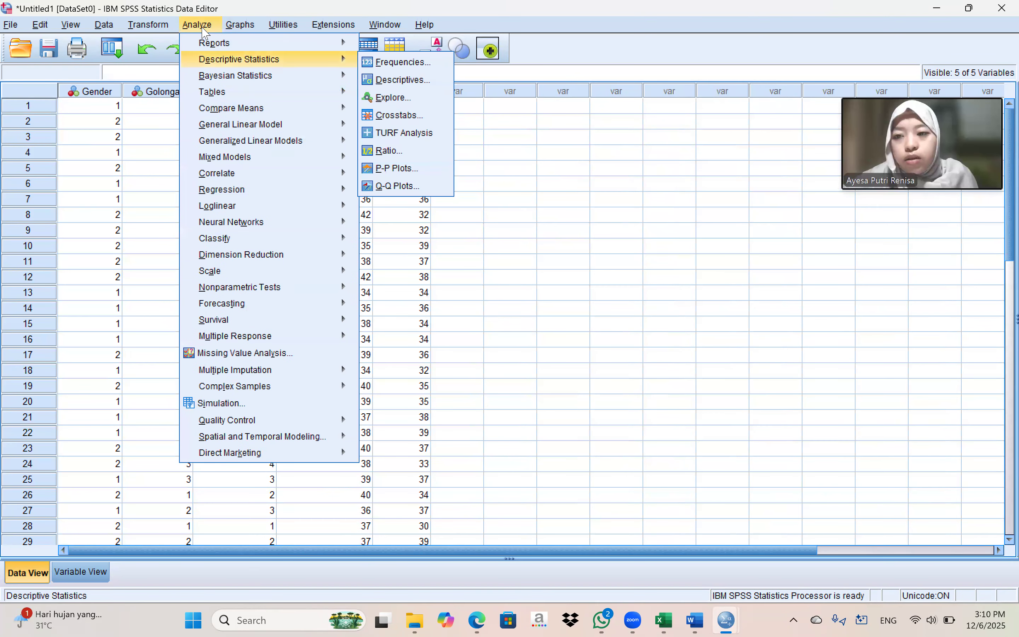
pyautogui.click(400, 80)
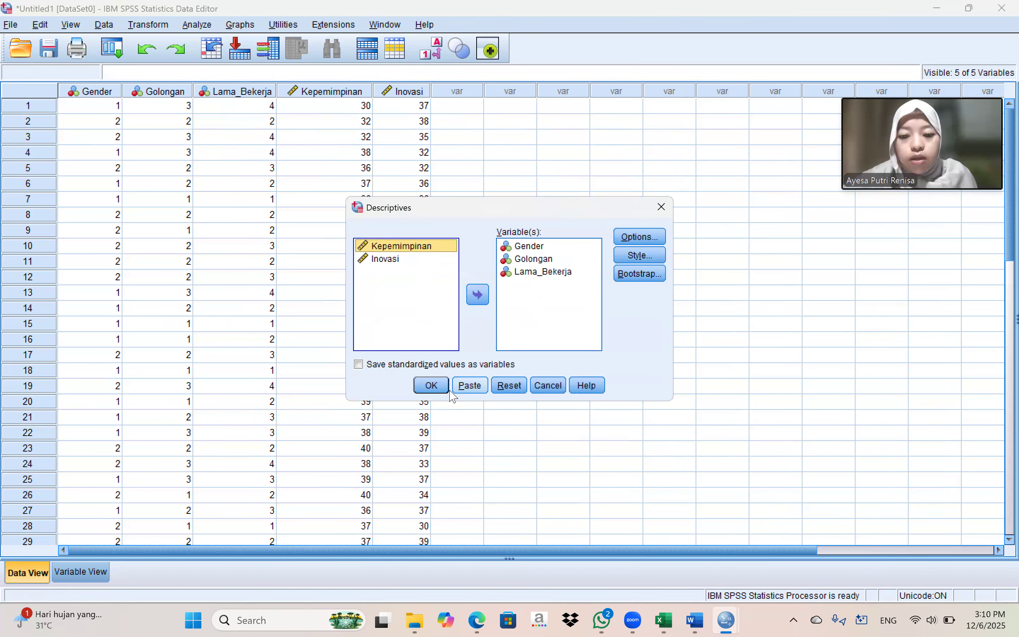
pyautogui.click(432, 385)
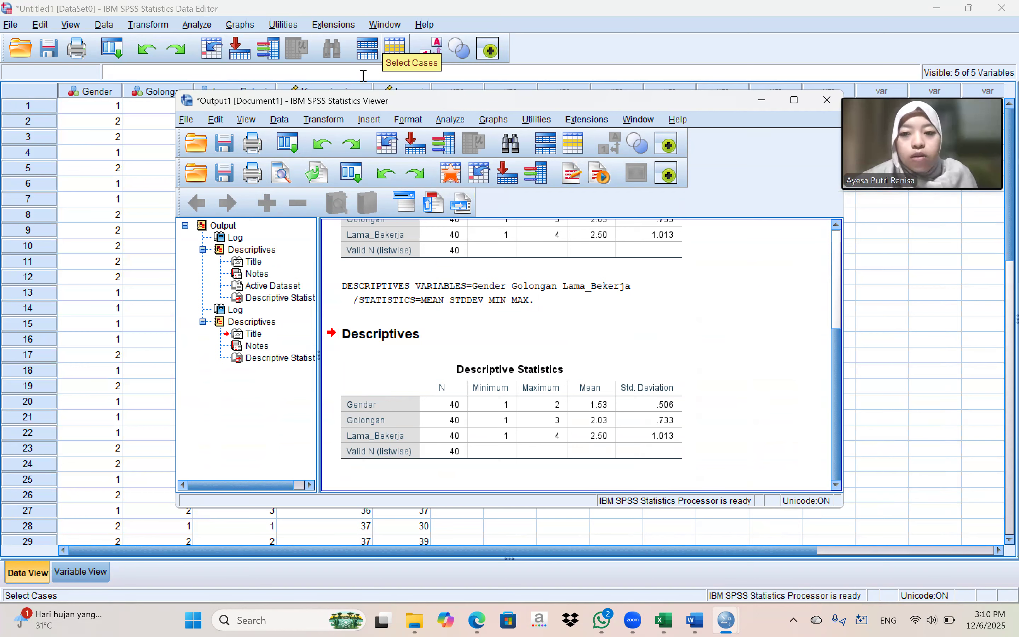
# Step: Return to the data sheet and run a Frequencies analysis with frequency tables for Gender, Golongan and Lama_Bekerja
pyautogui.click(647, 78)
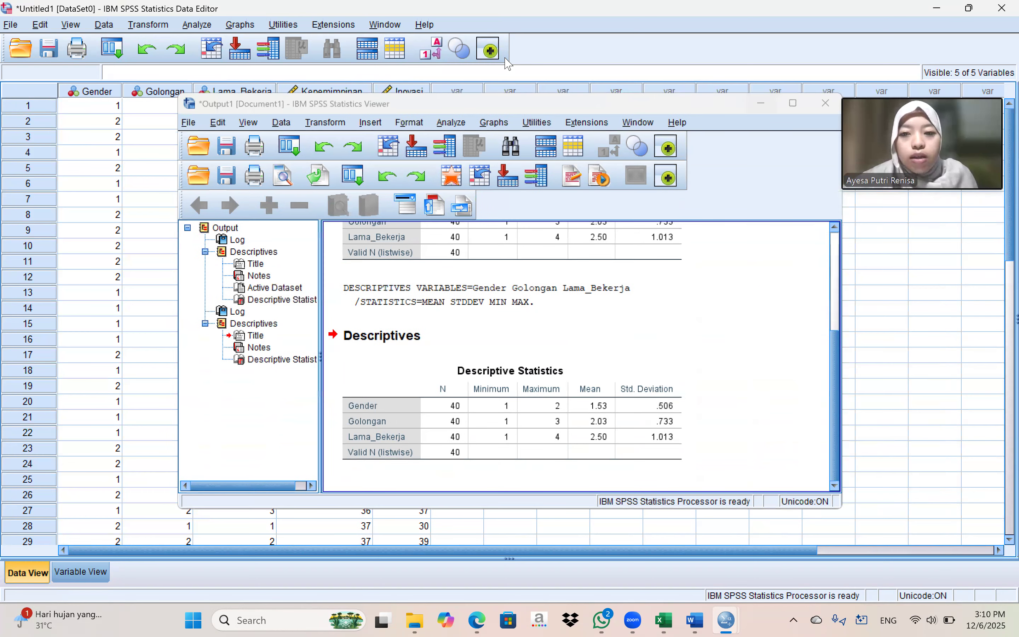
pyautogui.click(196, 24)
pyautogui.moveTo(340, 75)
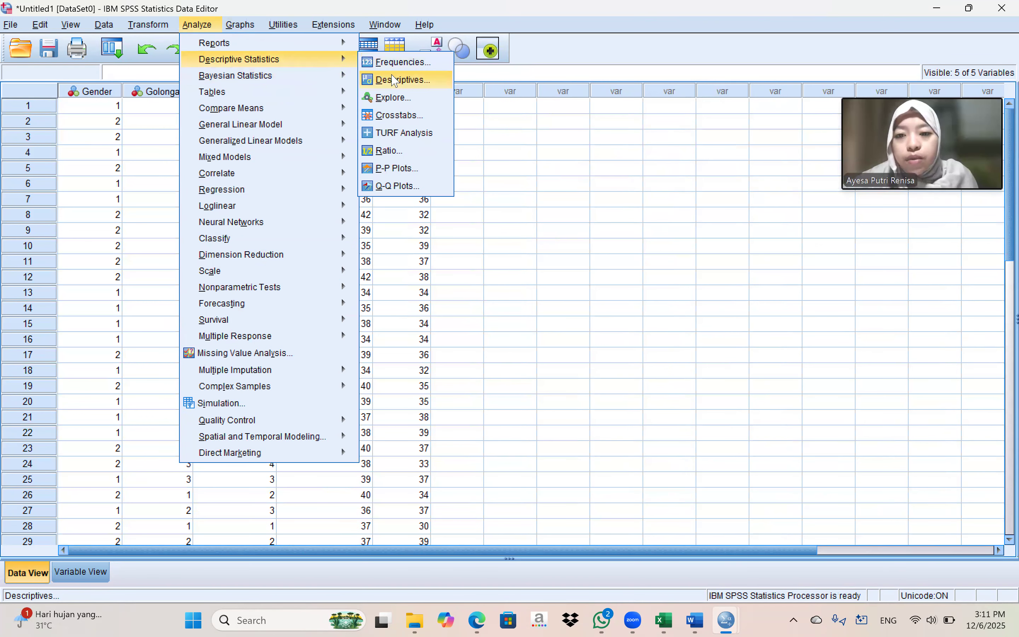
pyautogui.click(393, 64)
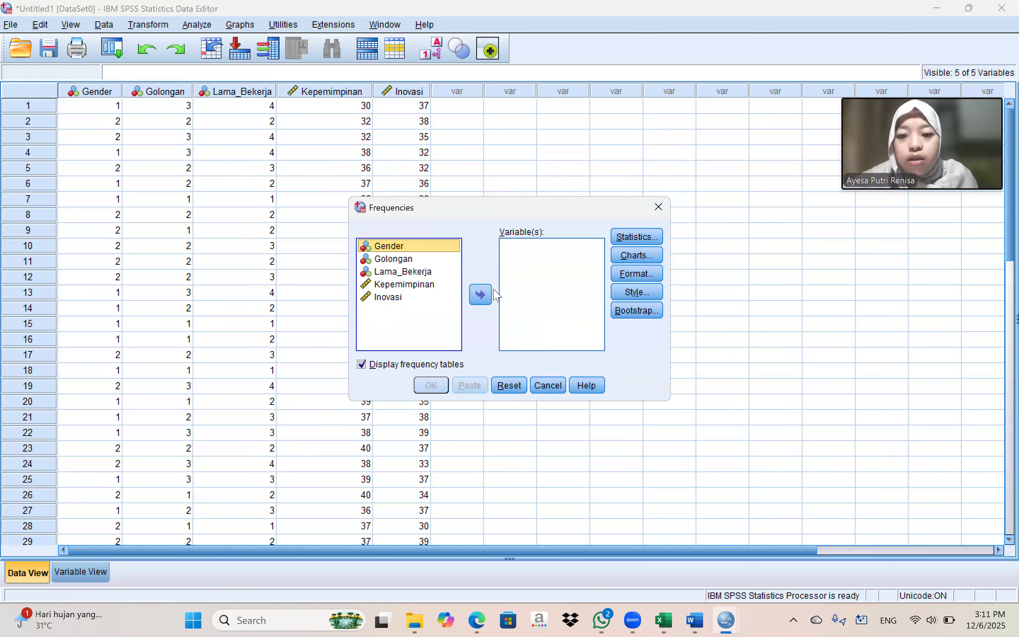
pyautogui.click(480, 294)
pyautogui.click(438, 248)
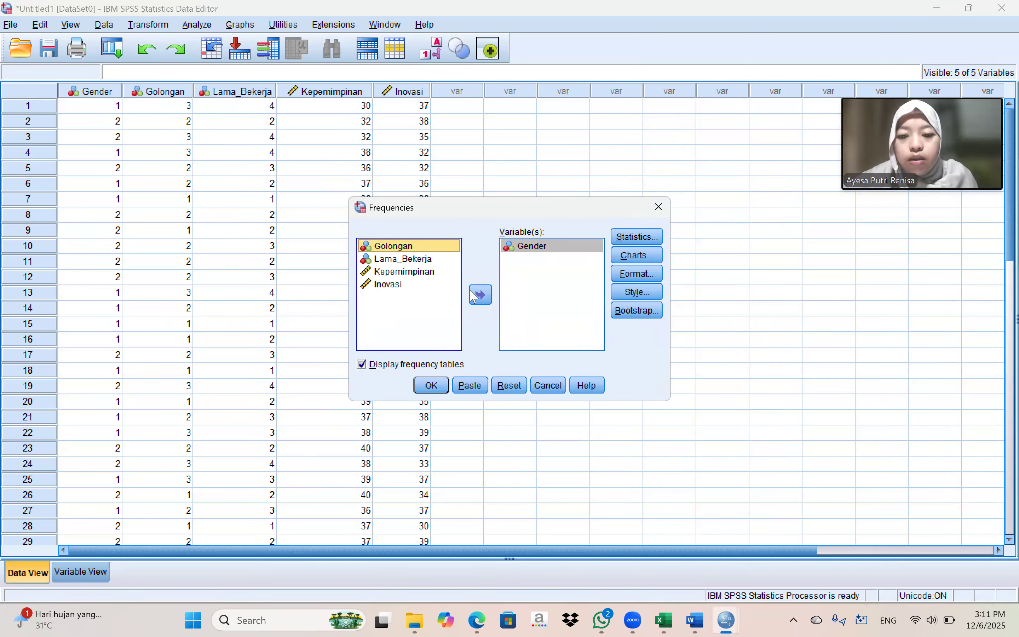
pyautogui.click(480, 295)
pyautogui.click(429, 246)
pyautogui.click(480, 295)
pyautogui.click(430, 387)
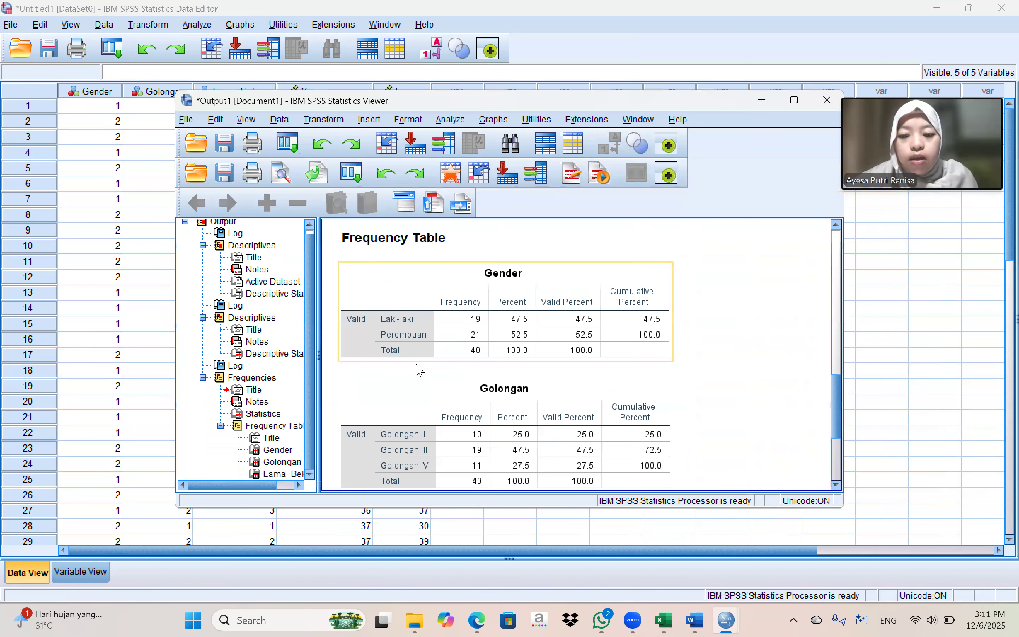
# Step: Examine the Statistics table and the frequency tables for Gender, Golongan and Lama_Bekerja in the output
pyautogui.scroll(10, 415, 362)
pyautogui.scroll(-5, 414, 362)
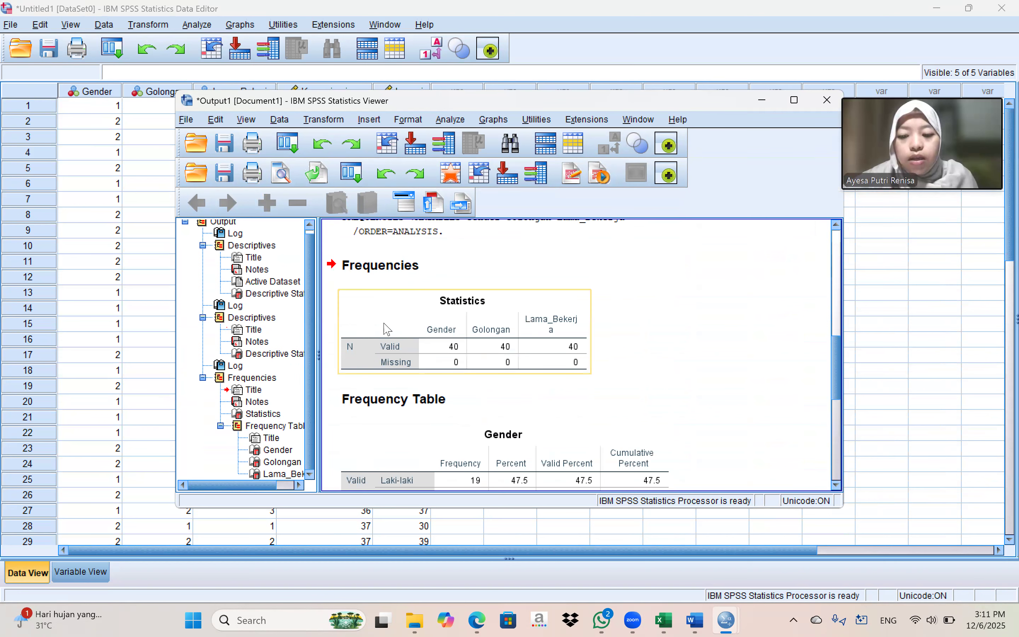
pyautogui.scroll(-3, 501, 349)
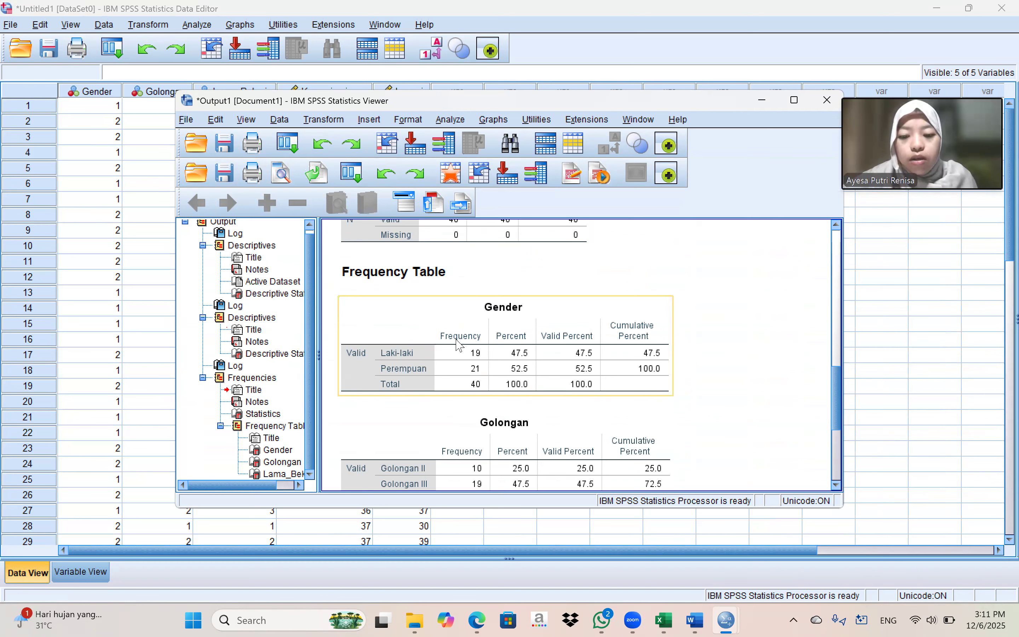
pyautogui.scroll(-4, 476, 354)
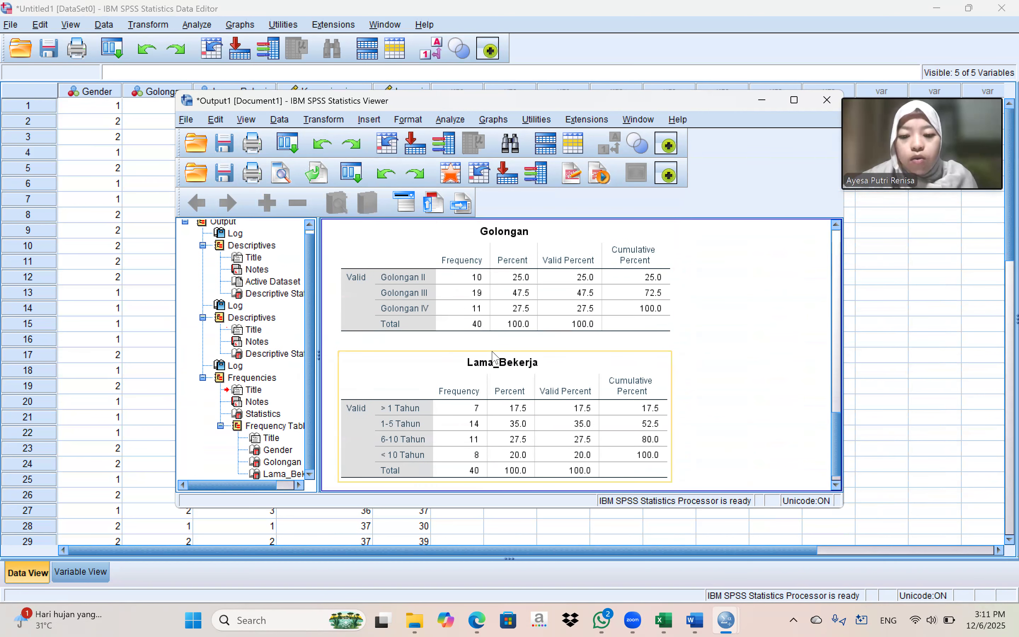
pyautogui.scroll(-1, 495, 357)
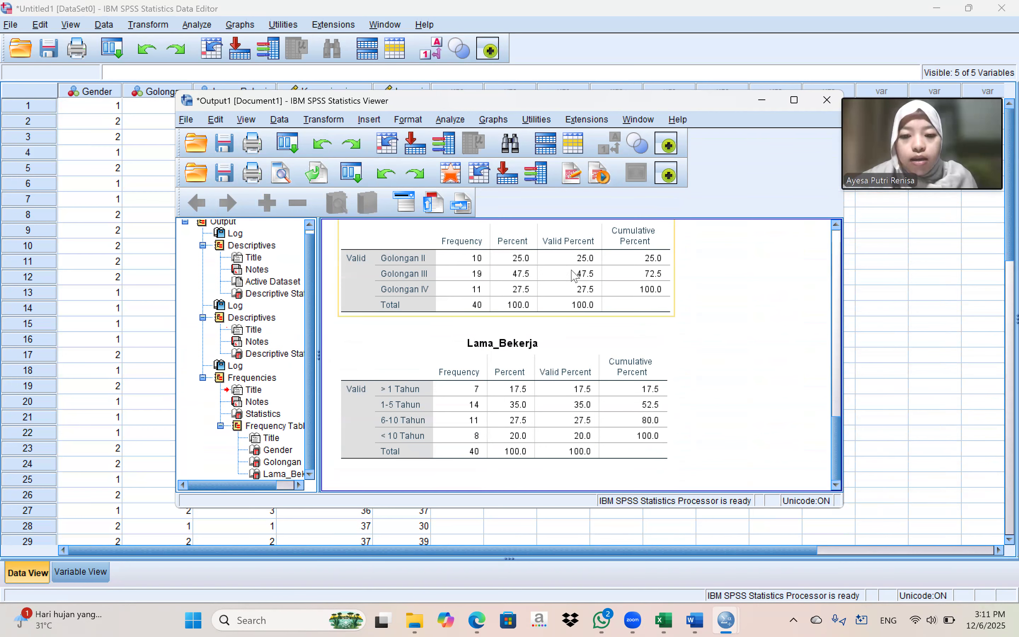
# Step: Open the Descriptives analysis and remove Gender, Golongan and Lama_Bekerja from its variables
pyautogui.click(189, 29)
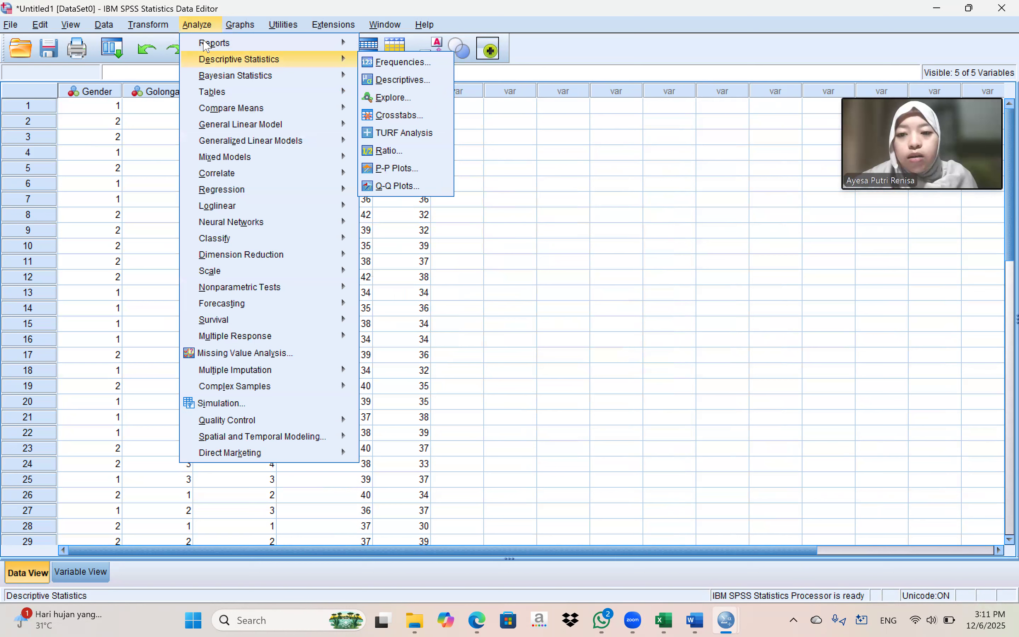
pyautogui.click(421, 64)
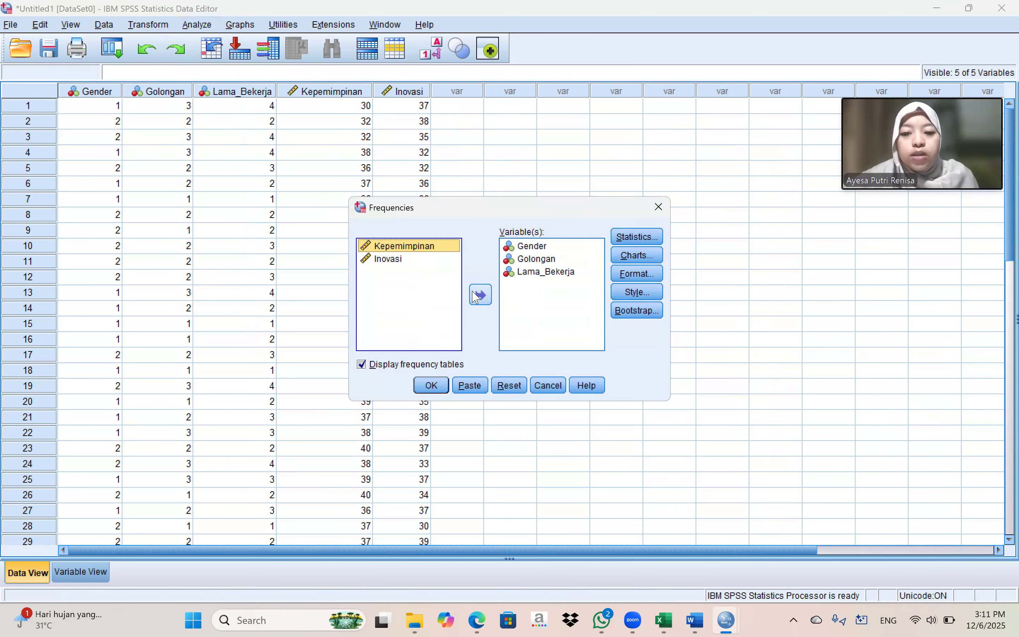
pyautogui.click(187, 26)
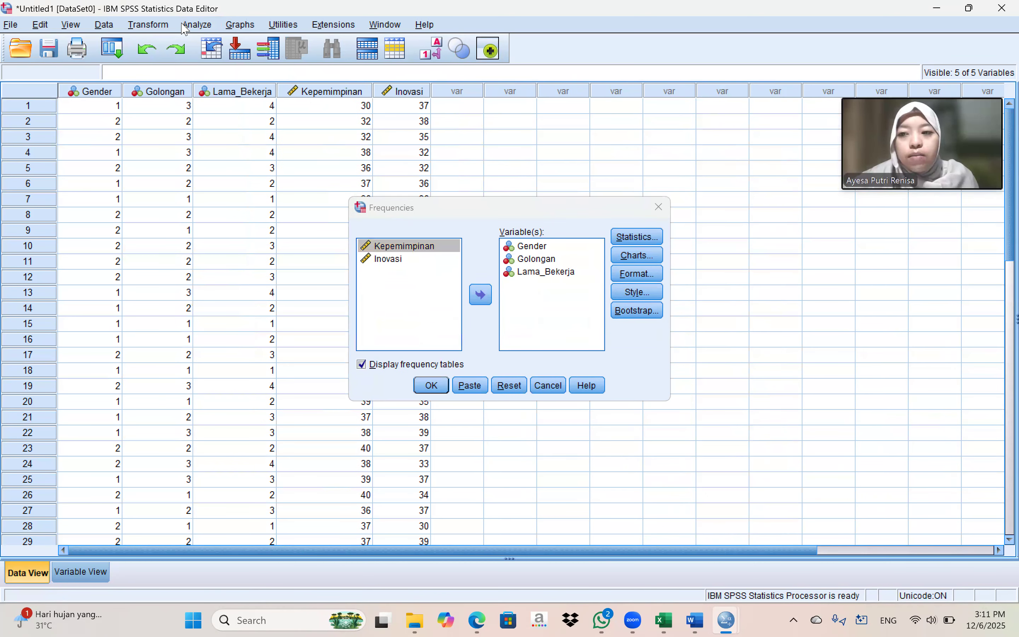
pyautogui.moveTo(261, 75)
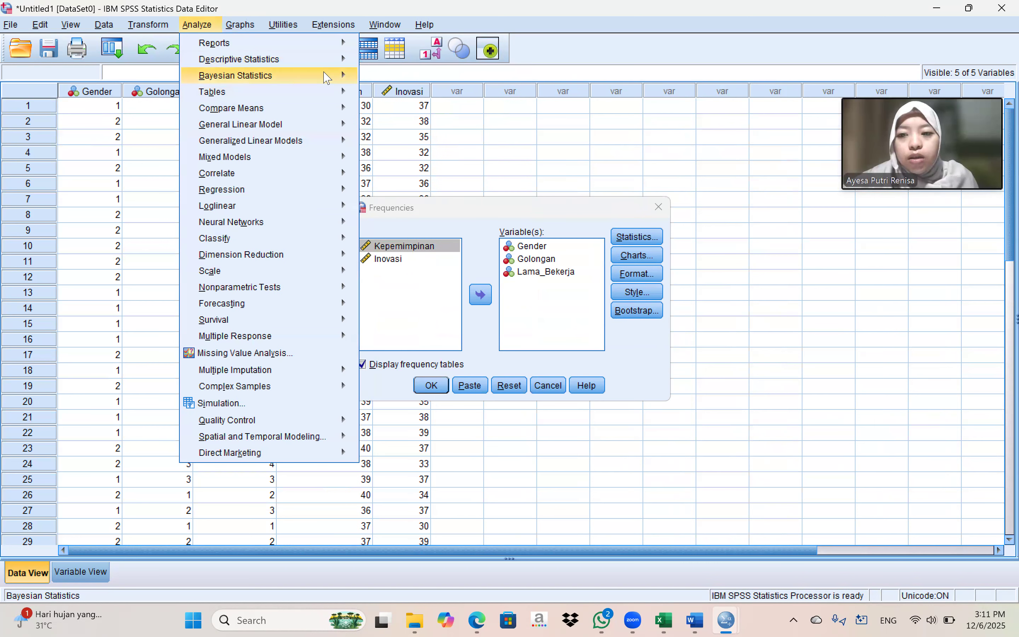
pyautogui.moveTo(295, 59)
pyautogui.click(402, 77)
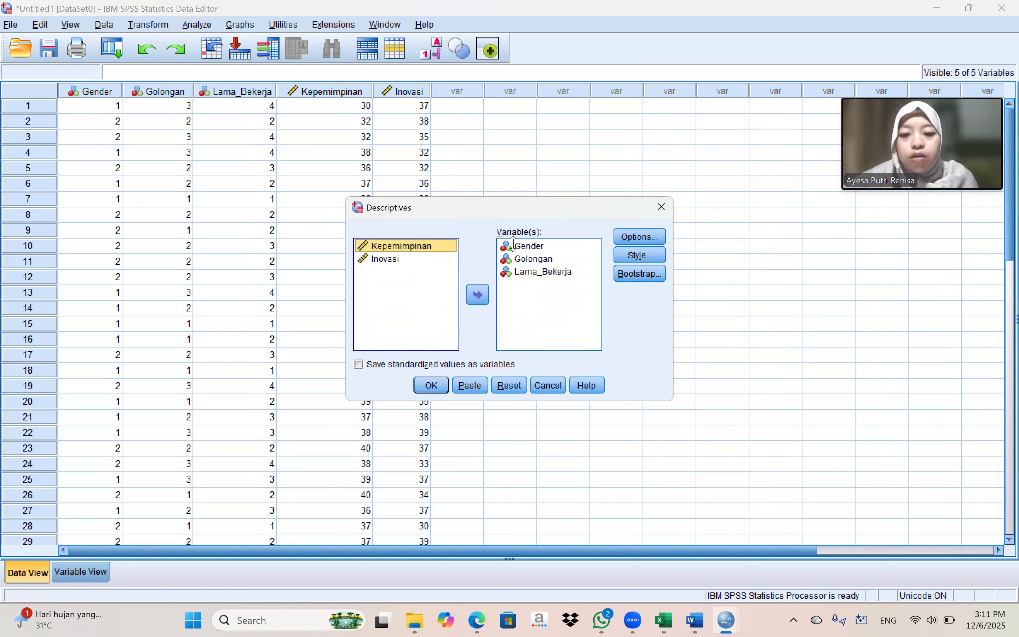
pyautogui.click(514, 246)
pyautogui.click(515, 258)
pyautogui.click(480, 292)
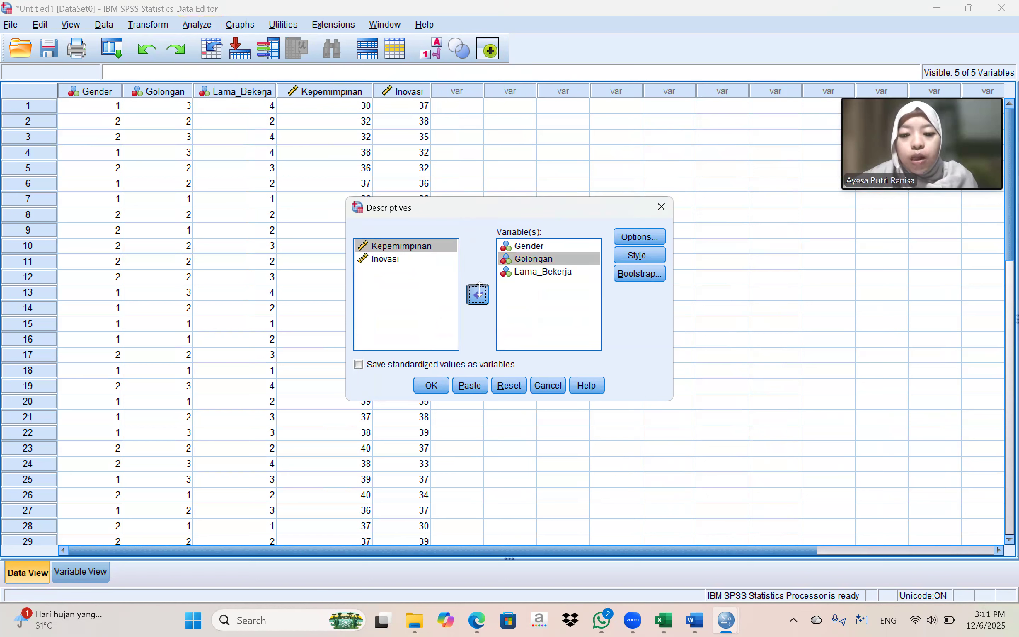
pyautogui.click(479, 291)
pyautogui.click(479, 293)
# Step: Add Kepemimpinan and Inovasi as the analysis variables and run Descriptives on them
pyautogui.click(427, 285)
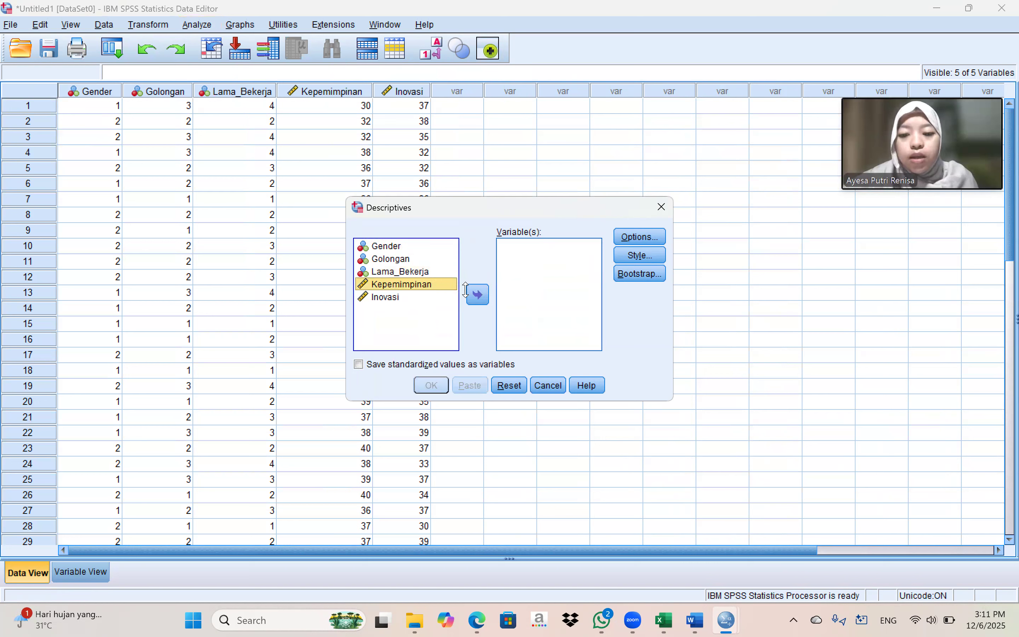
pyautogui.click(478, 294)
pyautogui.click(403, 282)
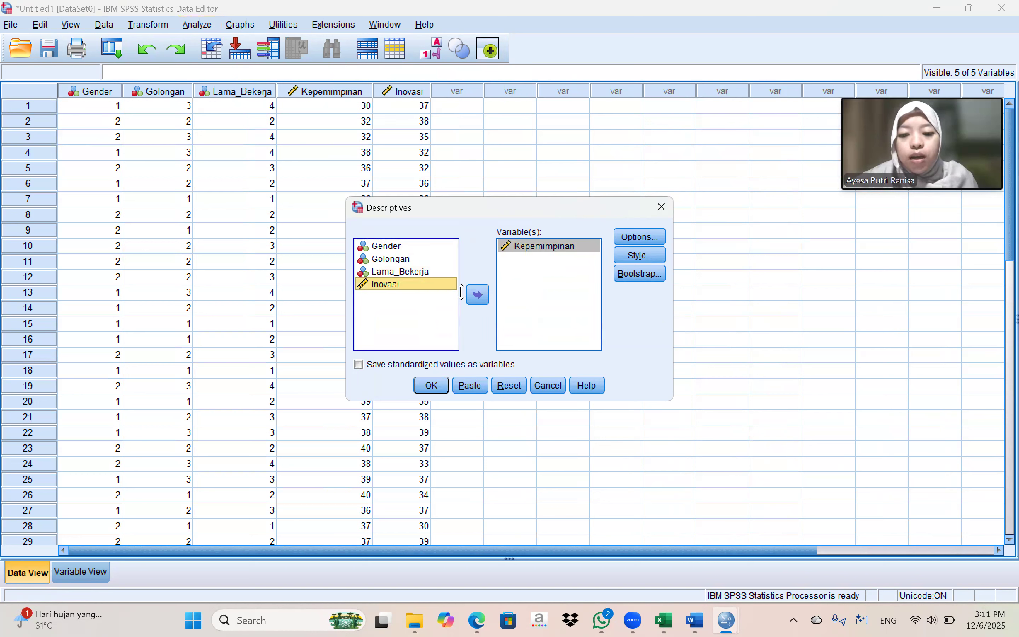
pyautogui.click(477, 293)
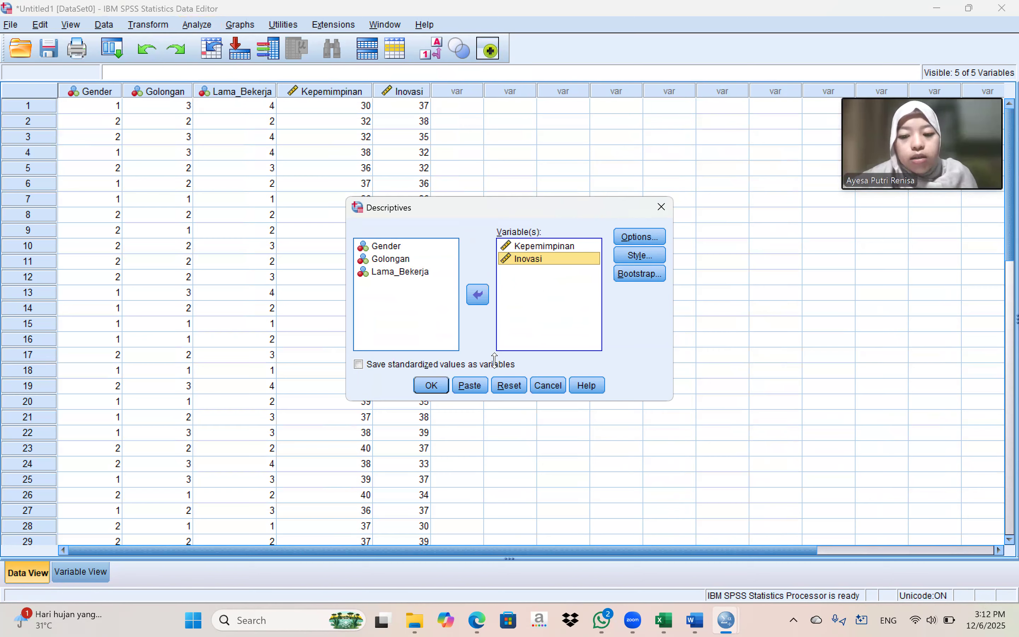
pyautogui.click(432, 385)
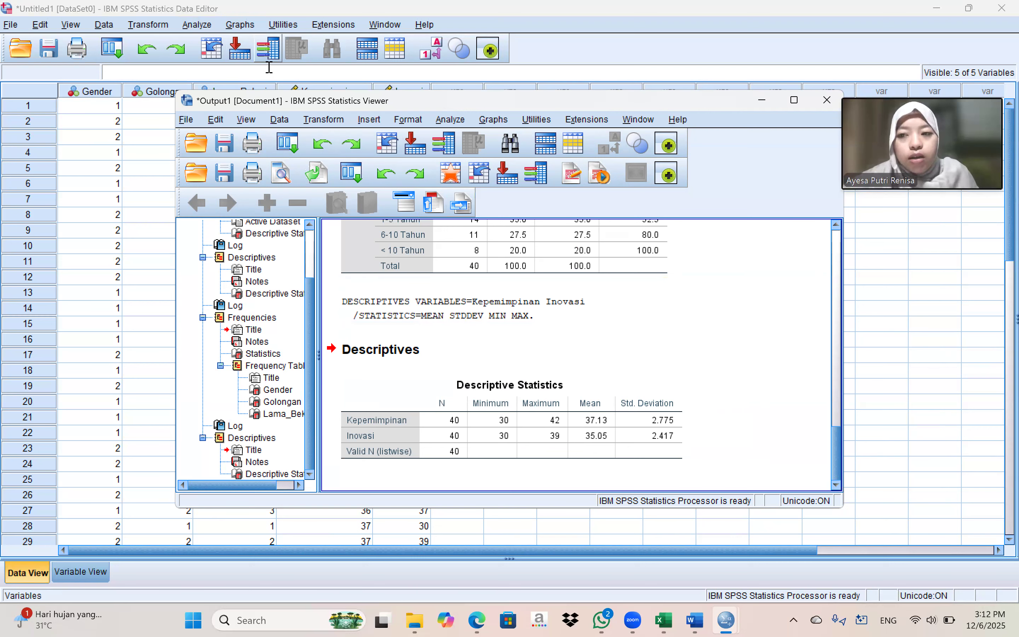
# Step: Rerun Descriptives on Kepemimpinan and Inovasi with the Sum, Variance and Range statistics added
pyautogui.click(202, 25)
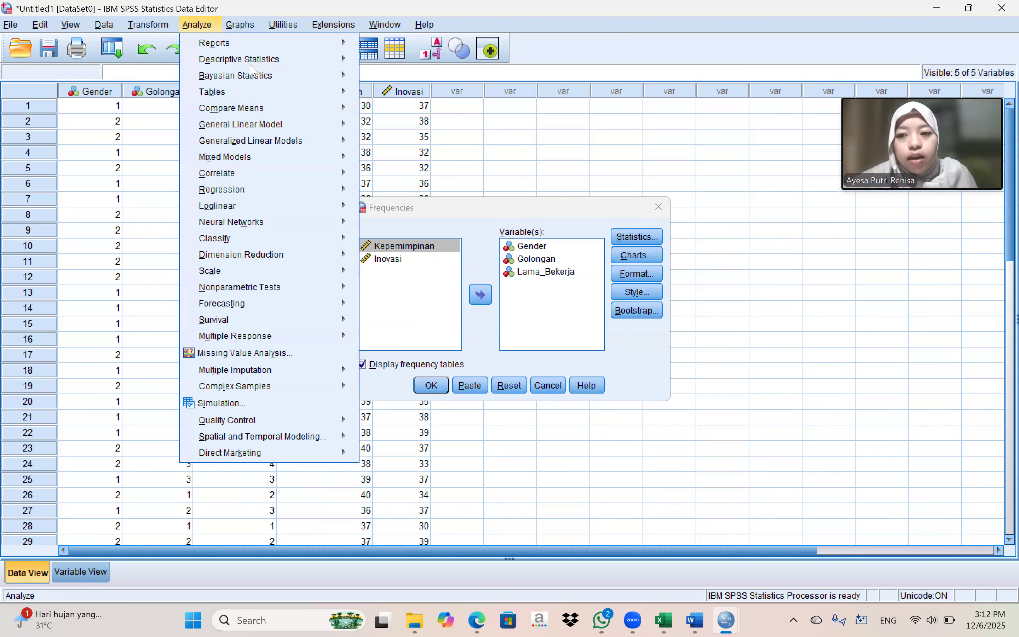
pyautogui.moveTo(256, 69)
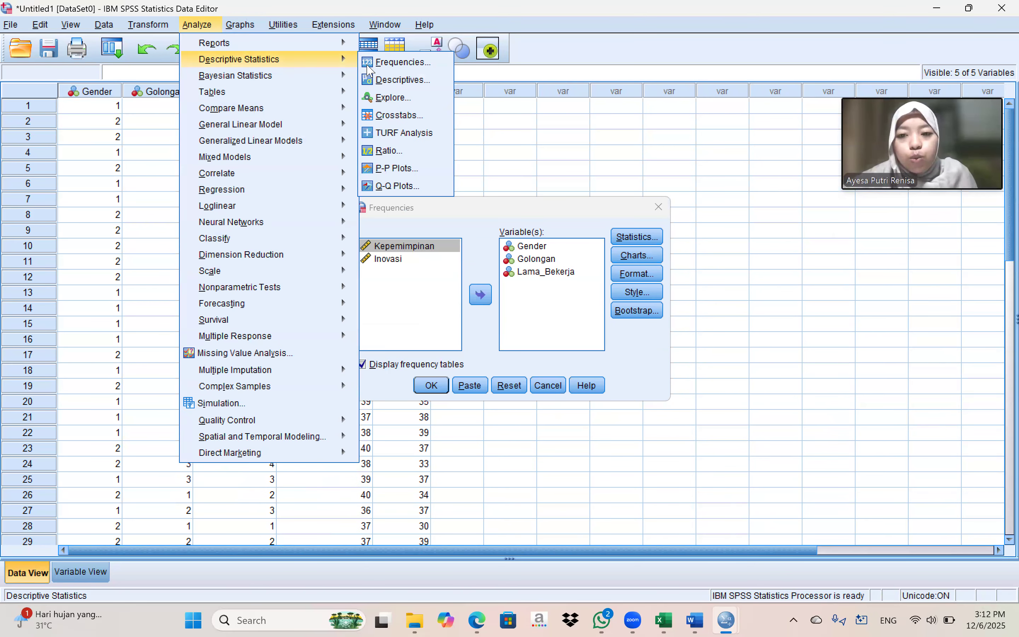
pyautogui.click(402, 77)
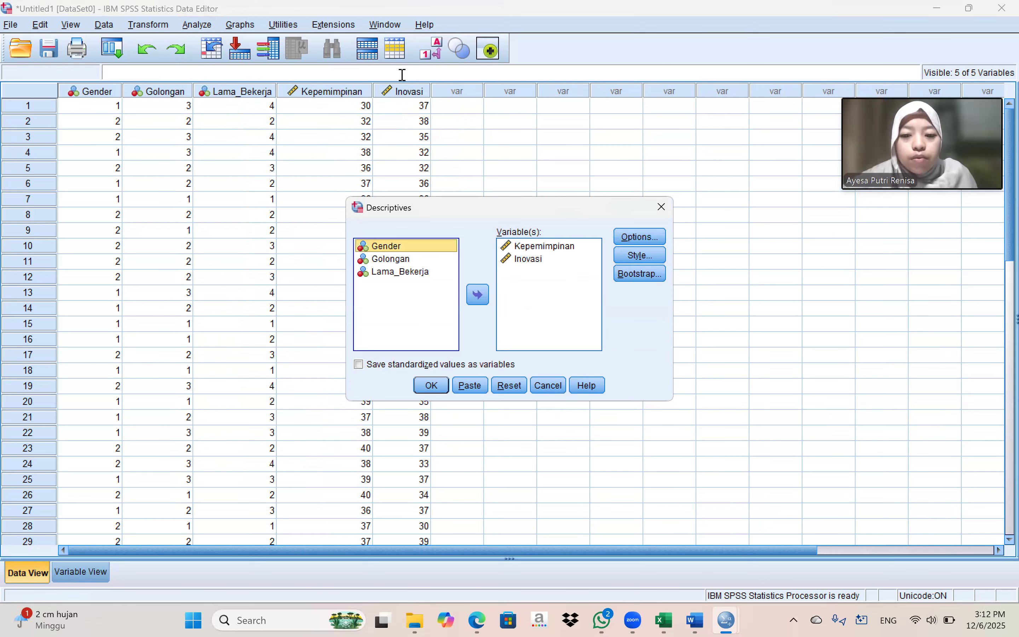
pyautogui.click(633, 257)
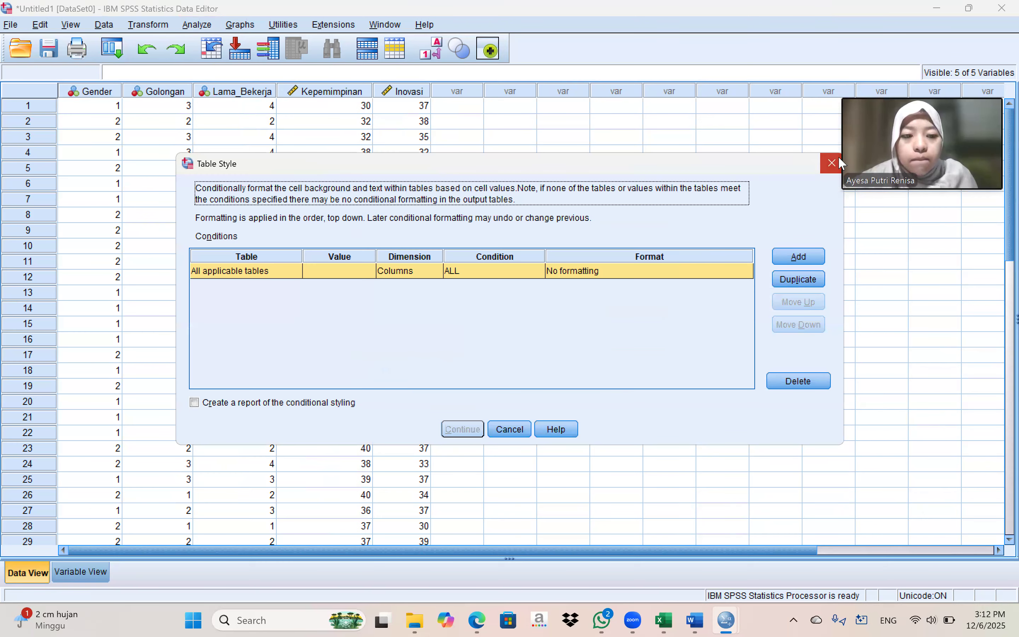
pyautogui.click(802, 168)
pyautogui.click(639, 238)
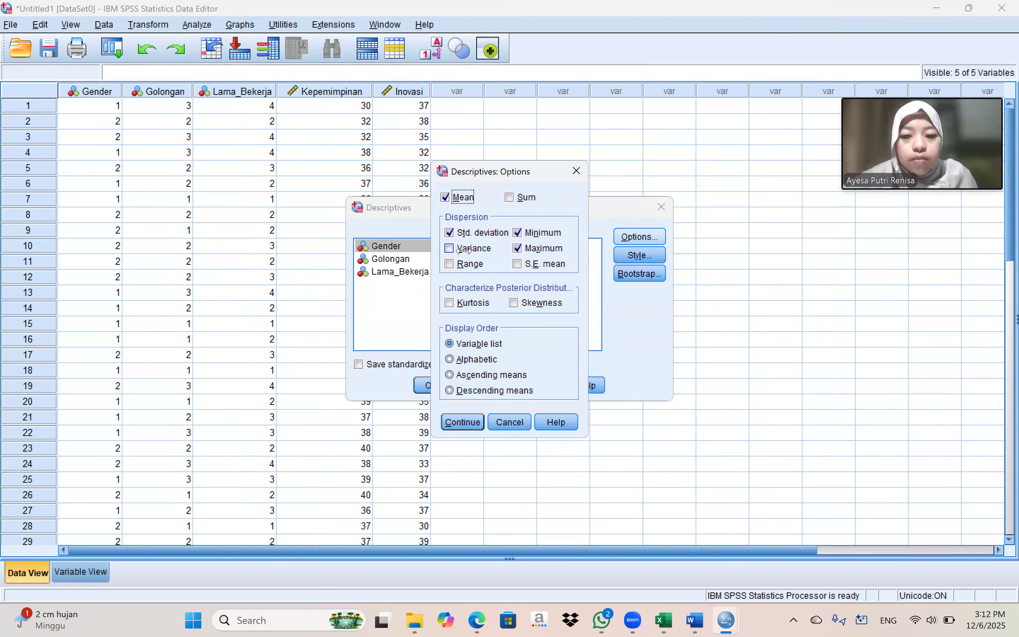
pyautogui.click(516, 196)
pyautogui.click(468, 248)
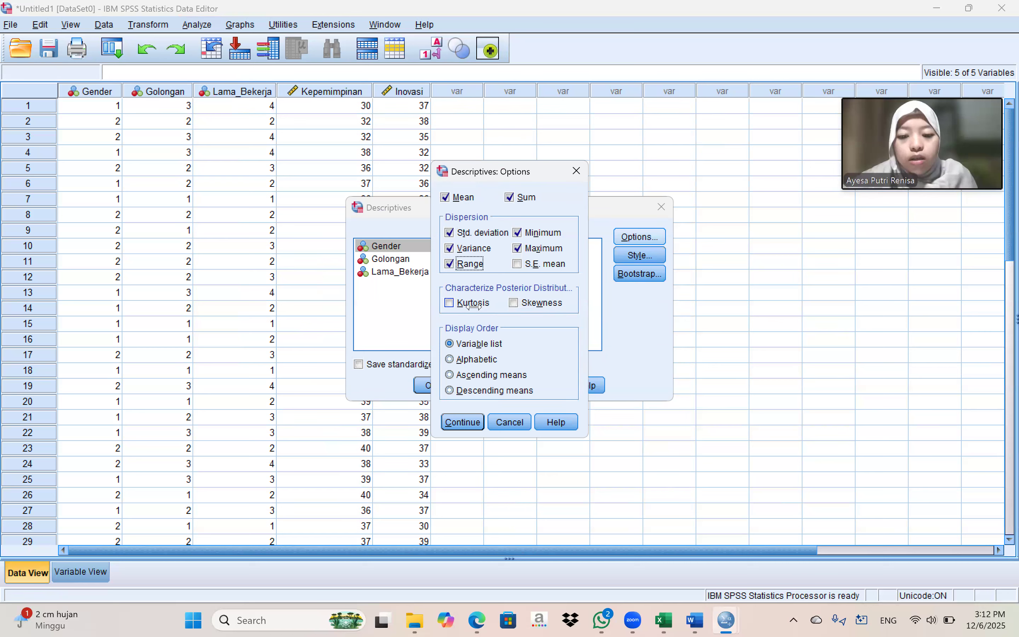
pyautogui.click(463, 421)
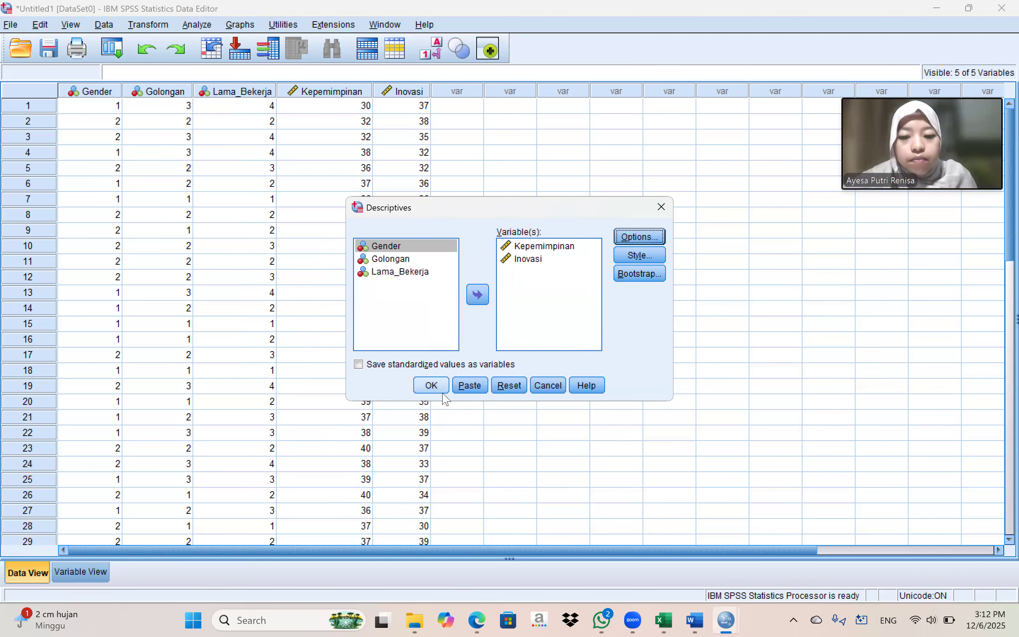
pyautogui.click(443, 391)
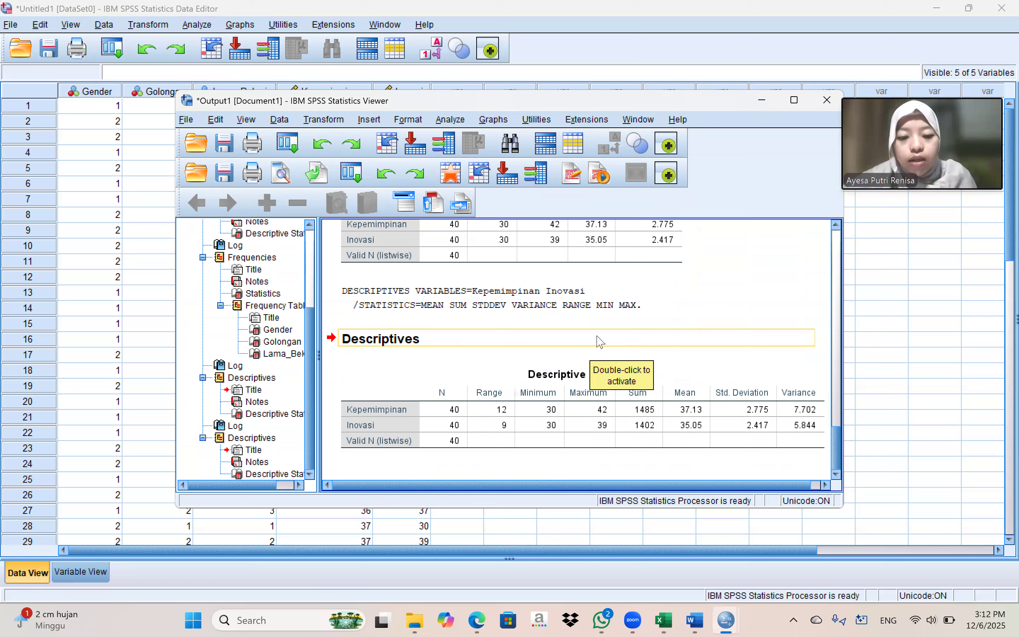
pyautogui.scroll(3, 547, 329)
pyautogui.scroll(-3, 673, 391)
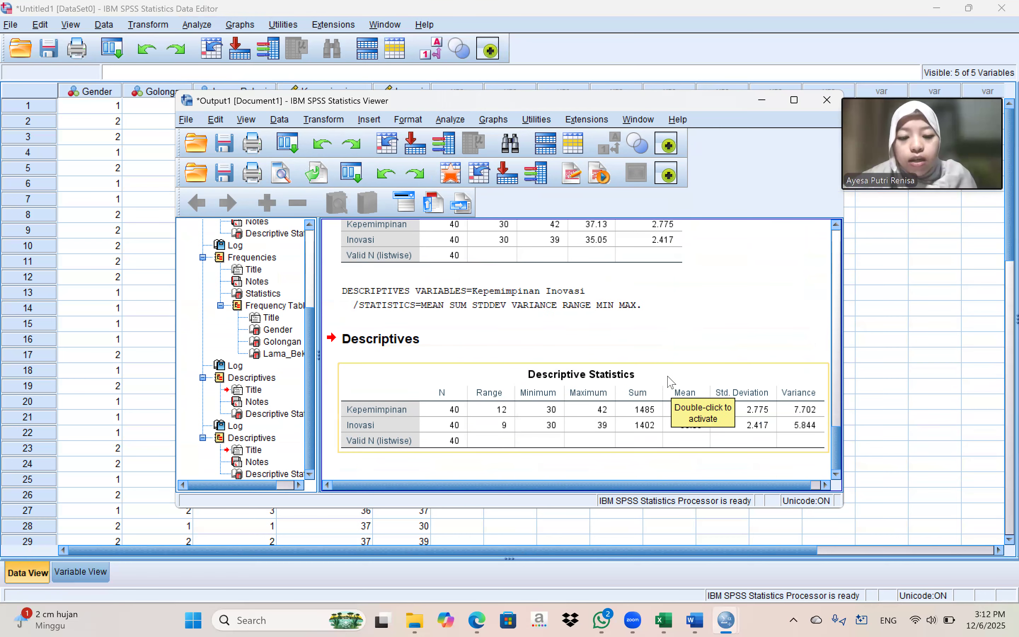
# Step: Run Frequencies on Gender, Golongan and Lama_Bekerja with pie charts of frequencies, and maximize the output
pyautogui.click(202, 29)
pyautogui.click(197, 25)
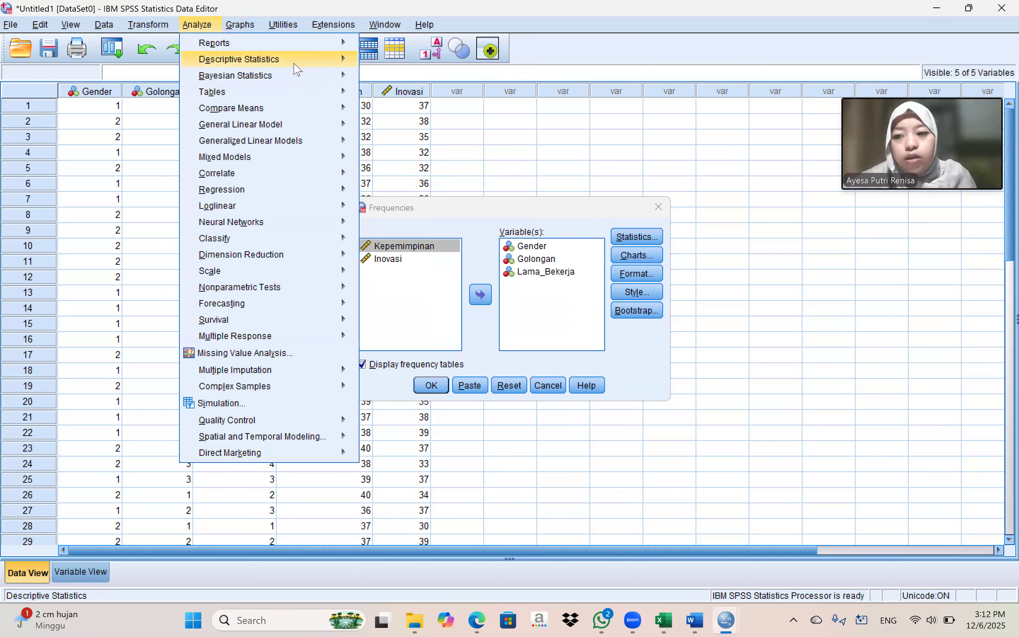
pyautogui.moveTo(297, 68)
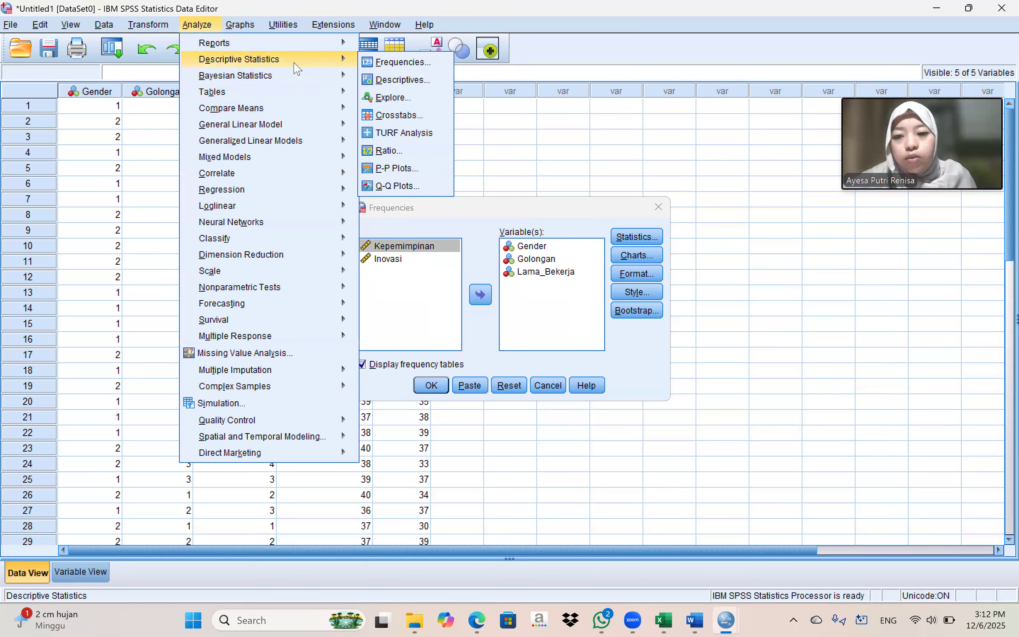
pyautogui.click(407, 64)
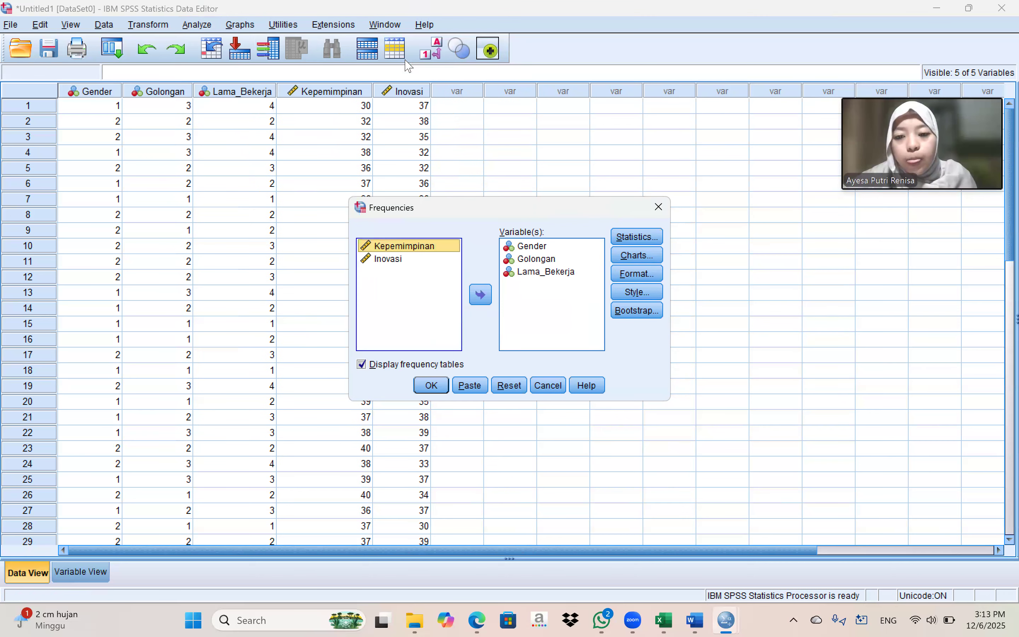
pyautogui.click(637, 256)
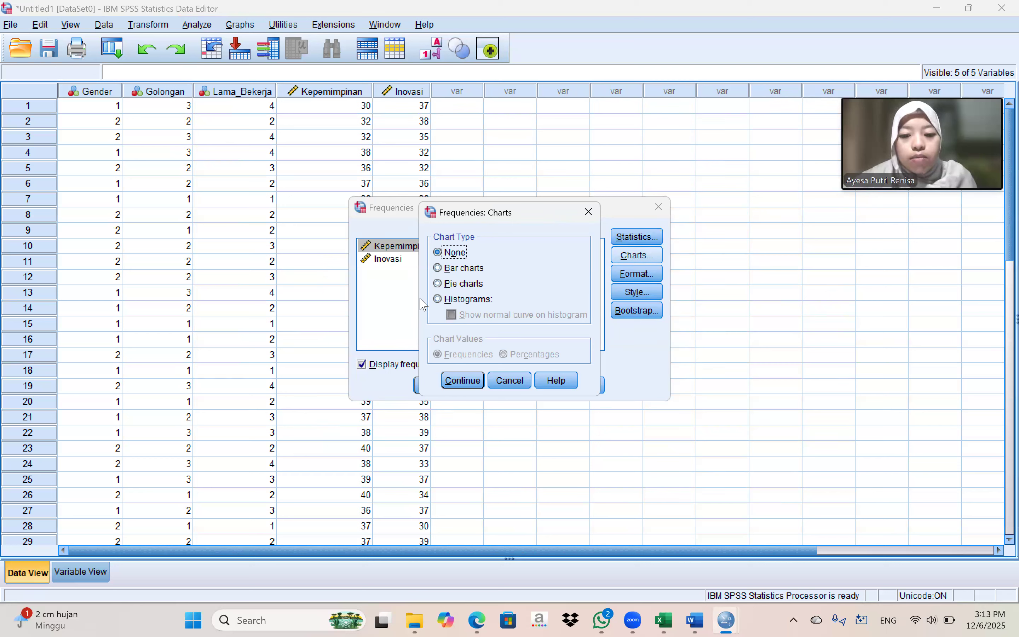
pyautogui.click(448, 287)
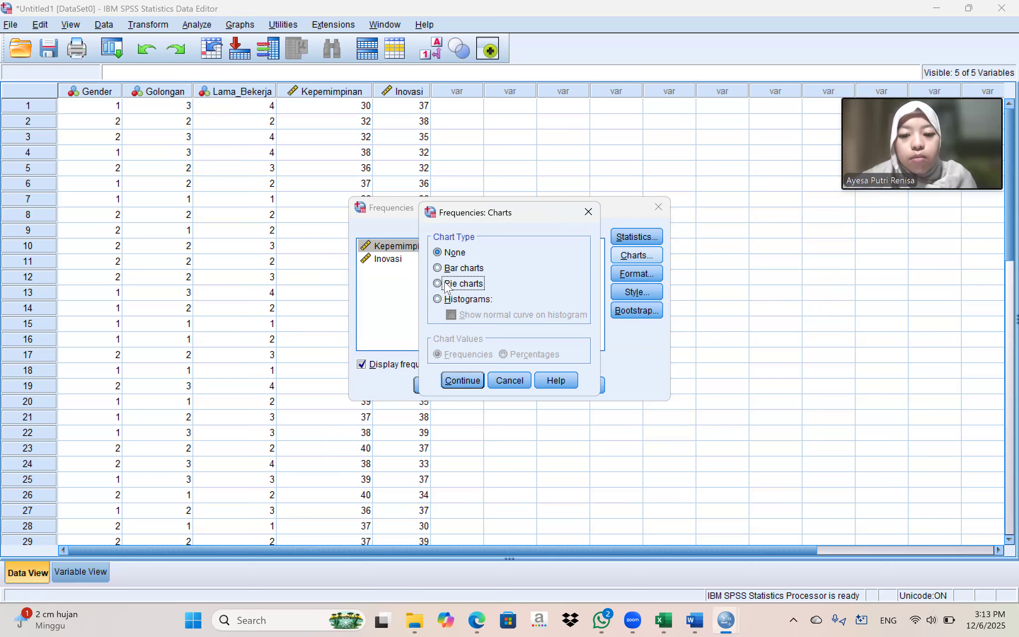
pyautogui.click(463, 381)
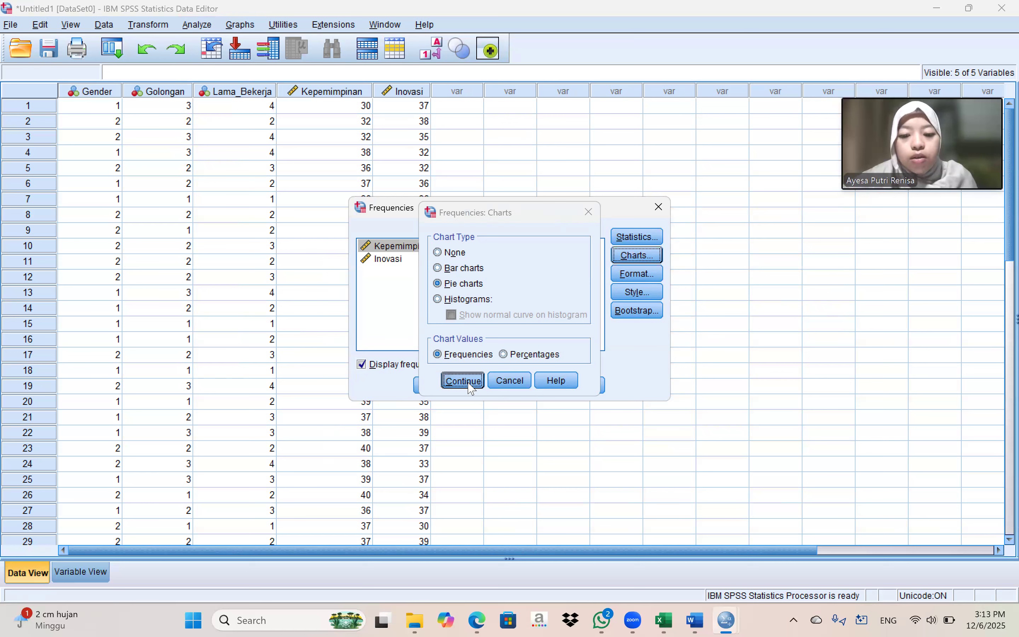
pyautogui.click(430, 385)
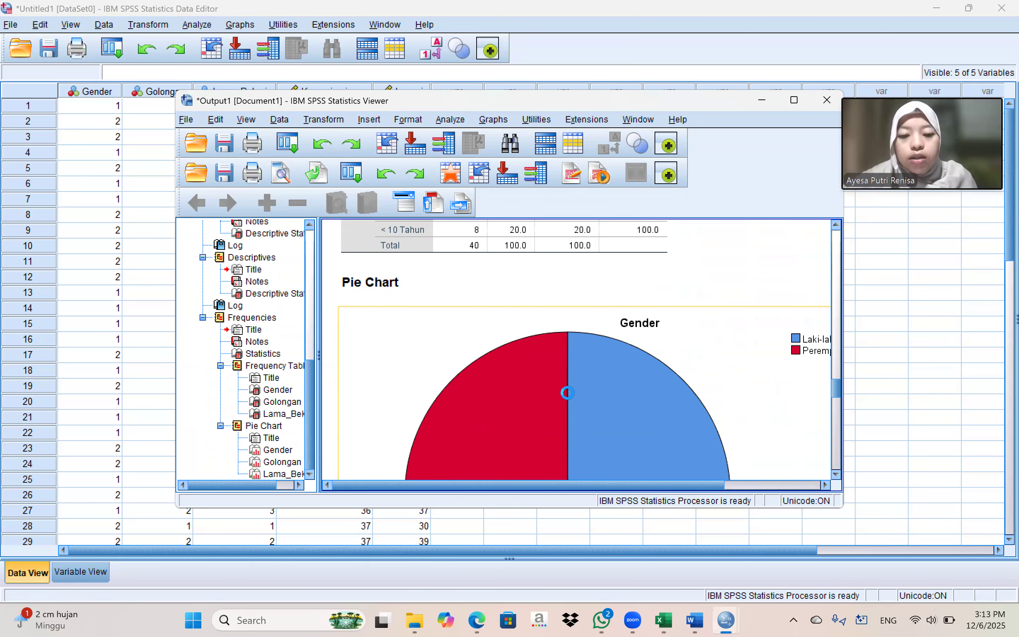
pyautogui.click(794, 100)
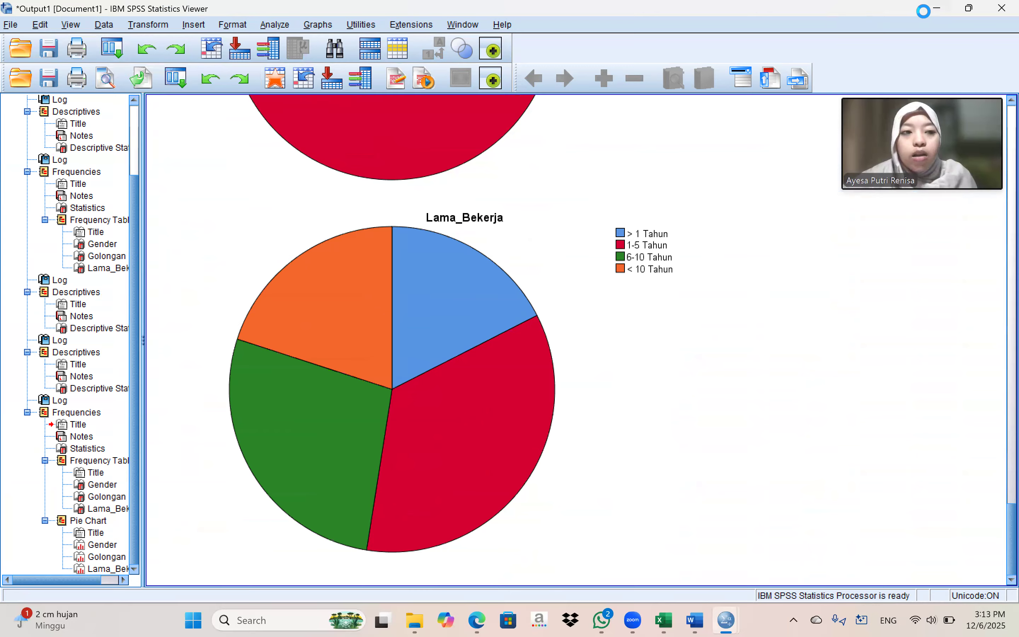
# Step: Return to the data sheet and clear Gender, Golongan and Lama_Bekerja from the Frequencies analysis variables
pyautogui.hotkey('alt', 'Tab')
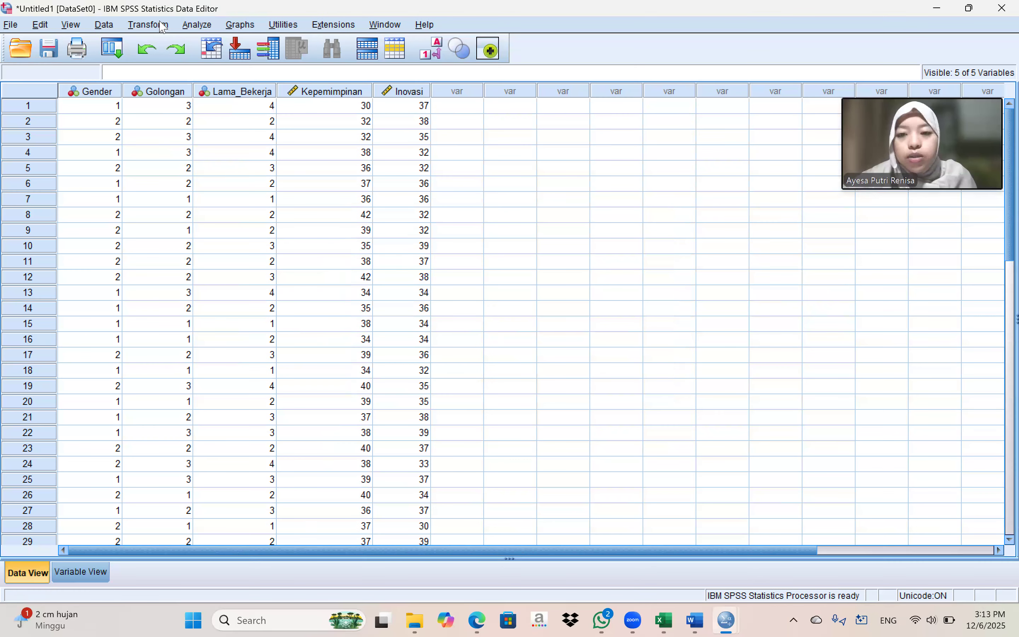
pyautogui.click(197, 24)
pyautogui.moveTo(248, 61)
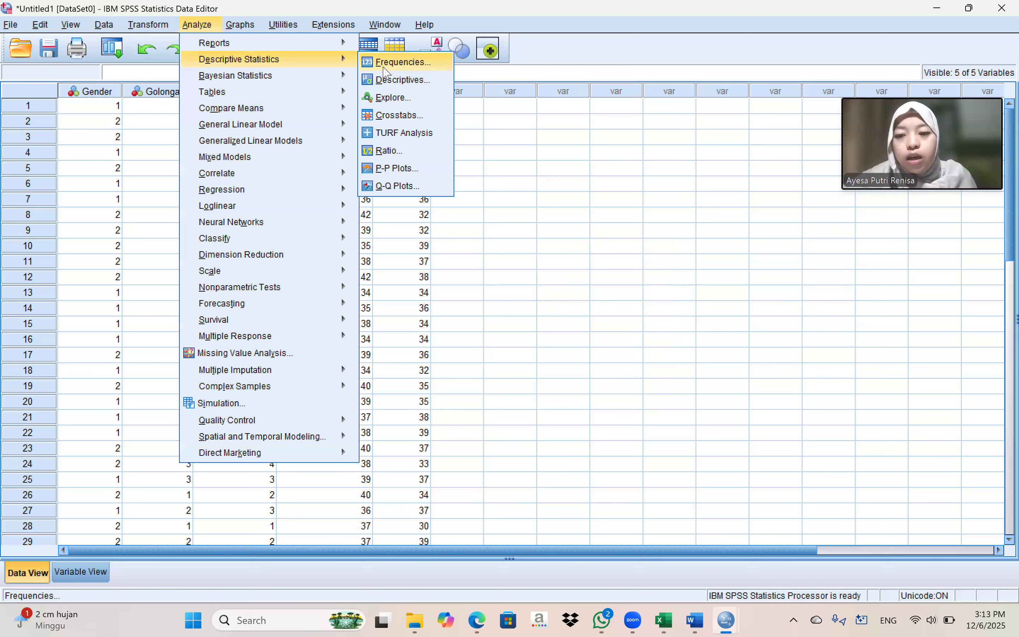
pyautogui.click(405, 64)
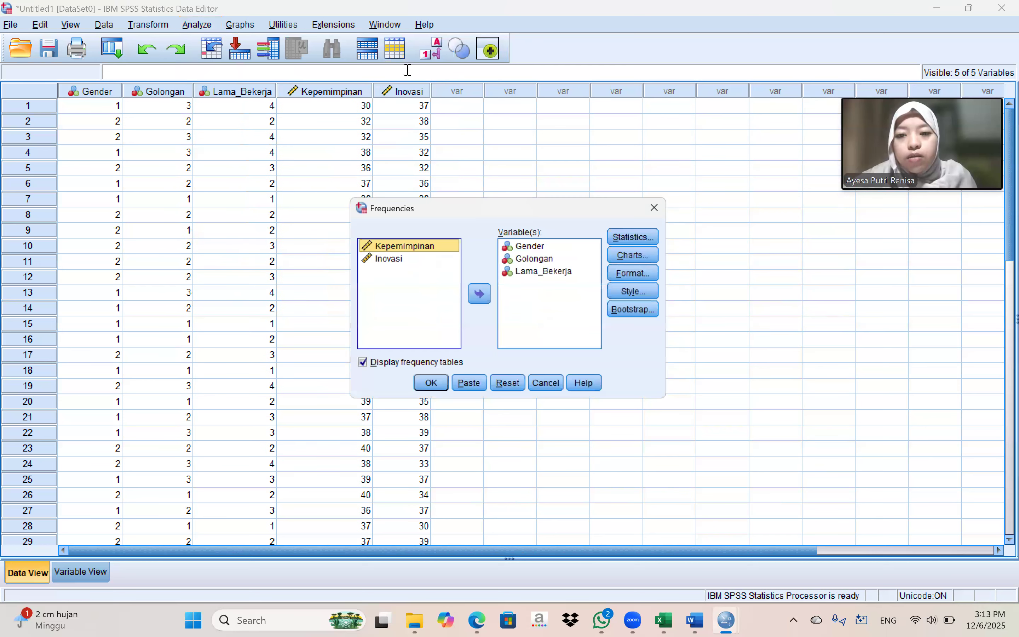
pyautogui.click(531, 246)
pyautogui.click(481, 295)
pyautogui.click(547, 266)
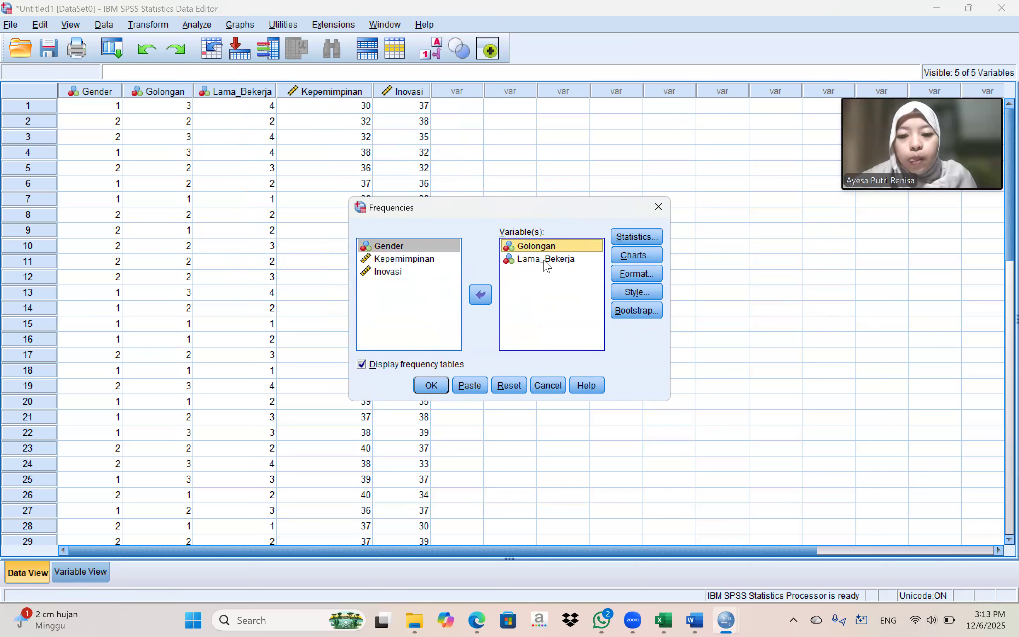
pyautogui.click(480, 294)
pyautogui.click(544, 249)
pyautogui.click(480, 295)
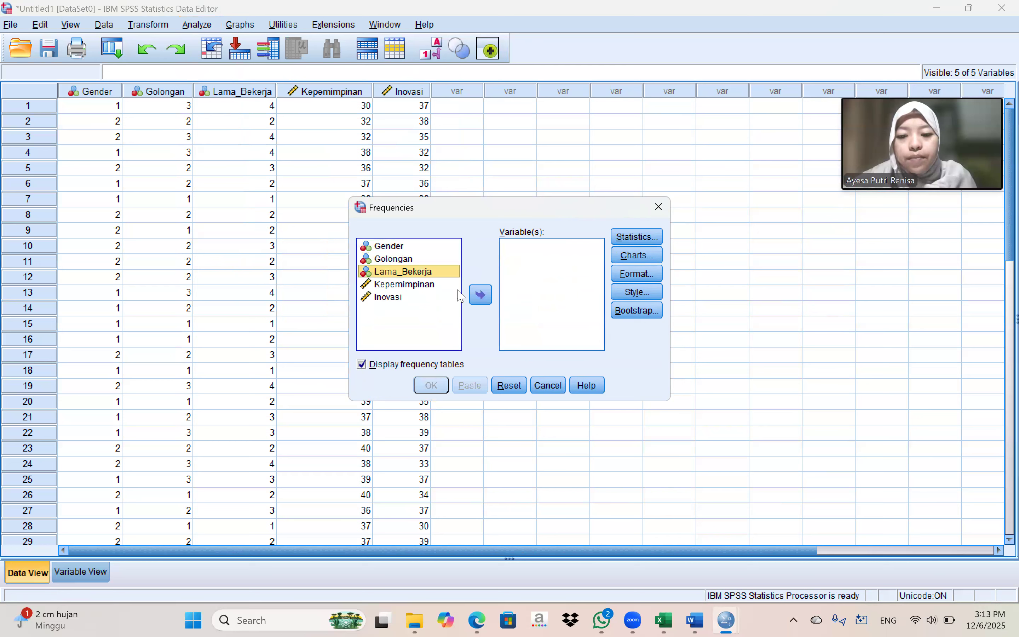
# Step: Run Frequencies on Kepemimpinan and Inovasi with pie charts showing frequencies
pyautogui.click(425, 285)
pyautogui.click(480, 295)
pyautogui.click(389, 297)
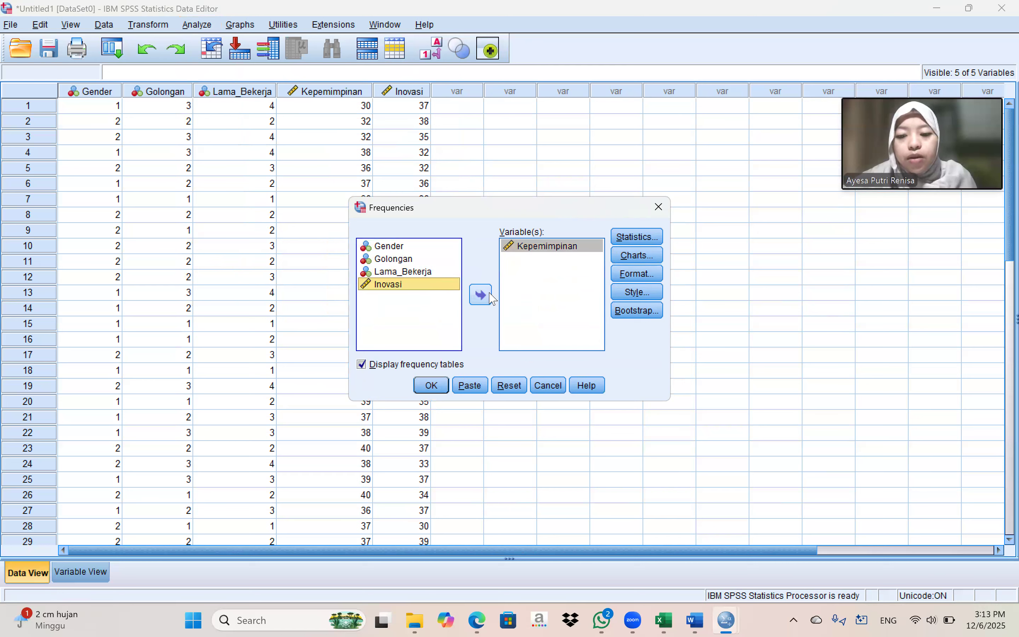
pyautogui.click(480, 295)
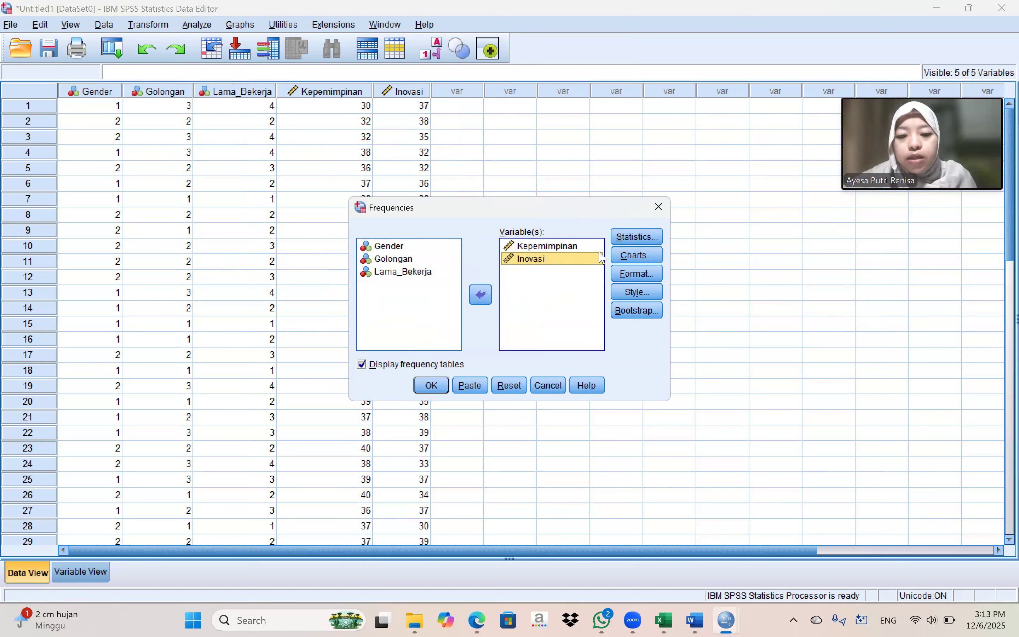
pyautogui.click(646, 257)
pyautogui.click(457, 284)
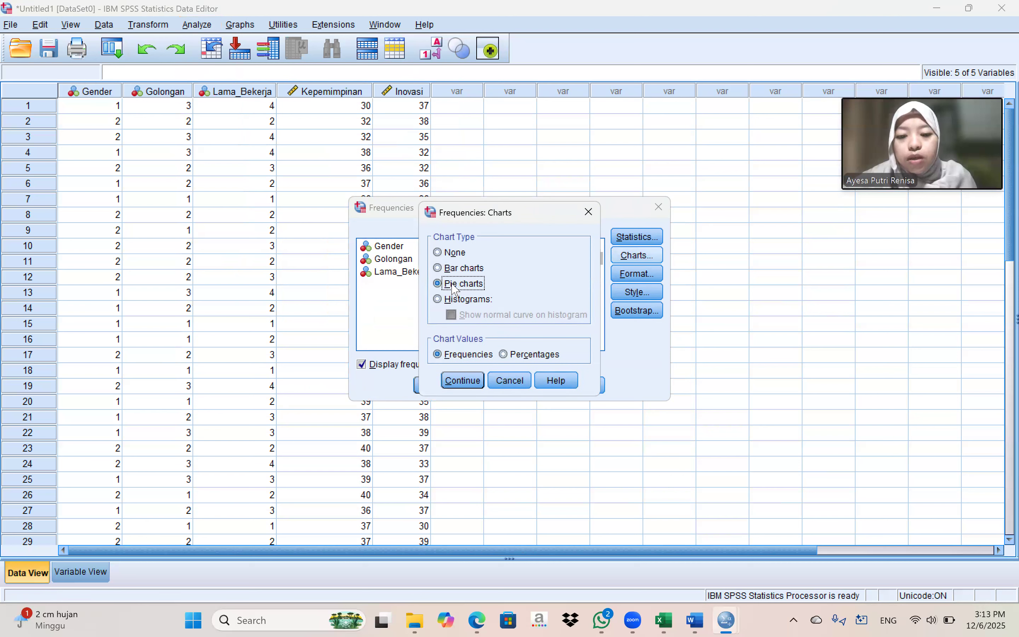
pyautogui.click(463, 381)
pyautogui.click(431, 385)
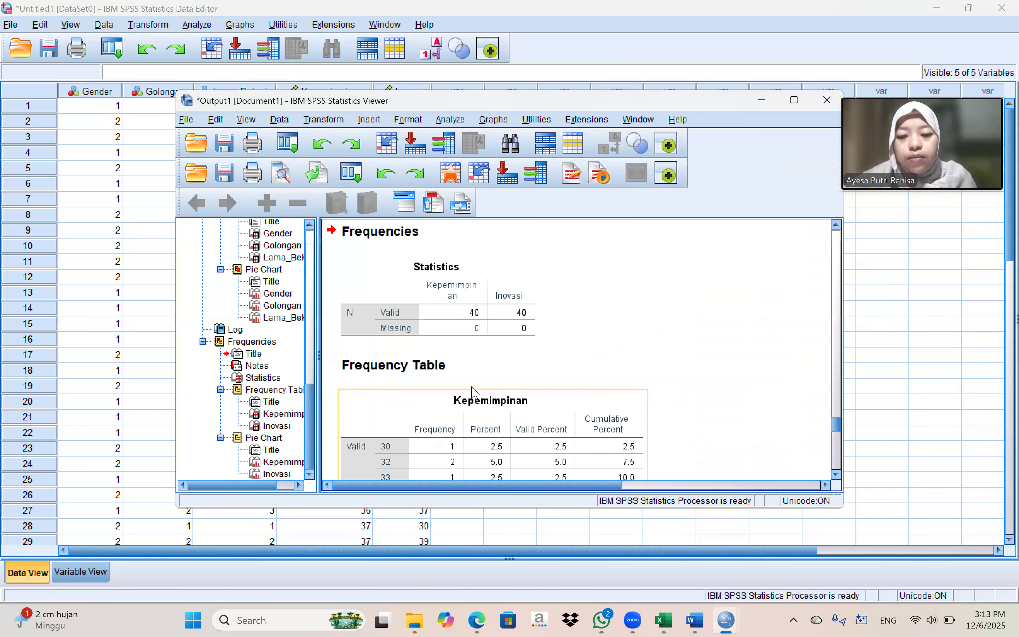
# Step: Examine the frequency tables and pie charts for Kepemimpinan and Inovasi in the output
pyautogui.scroll(-15, 472, 387)
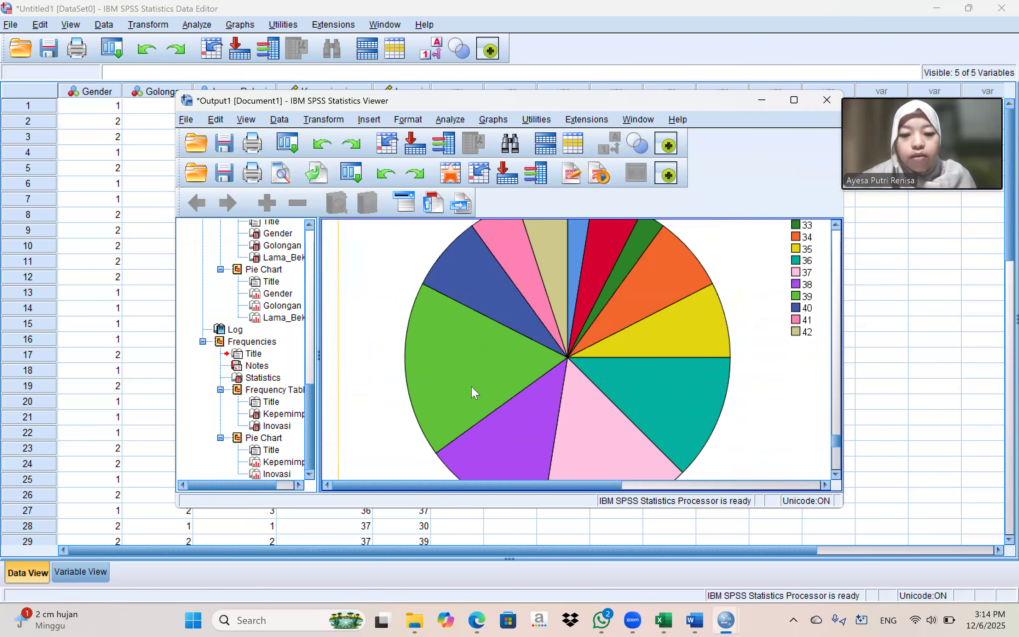
pyautogui.scroll(5, 471, 385)
pyautogui.scroll(-8, 471, 385)
pyautogui.scroll(12, 475, 393)
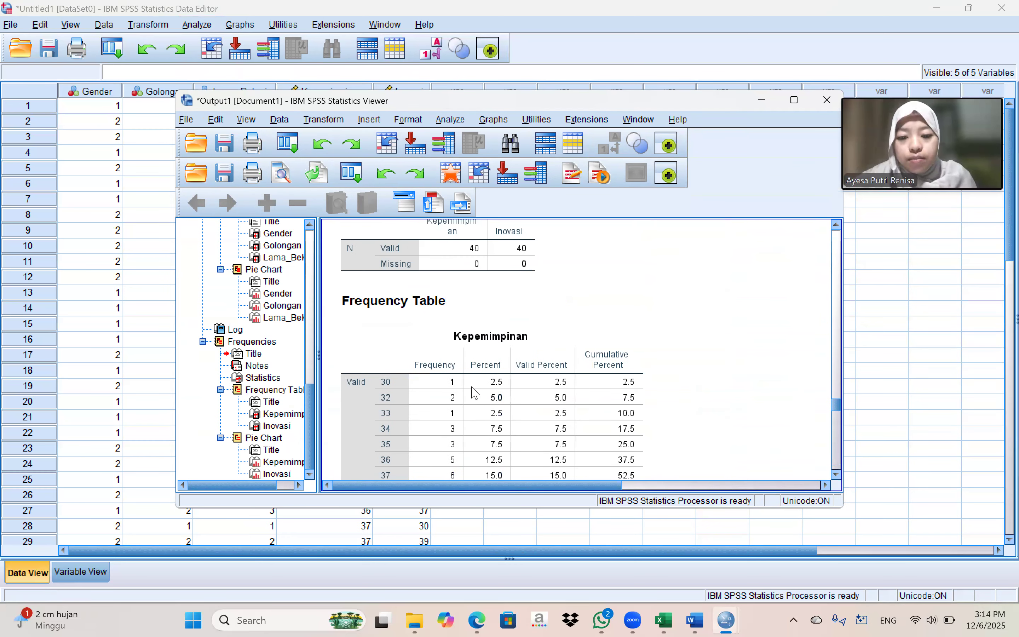
pyautogui.scroll(4, 474, 392)
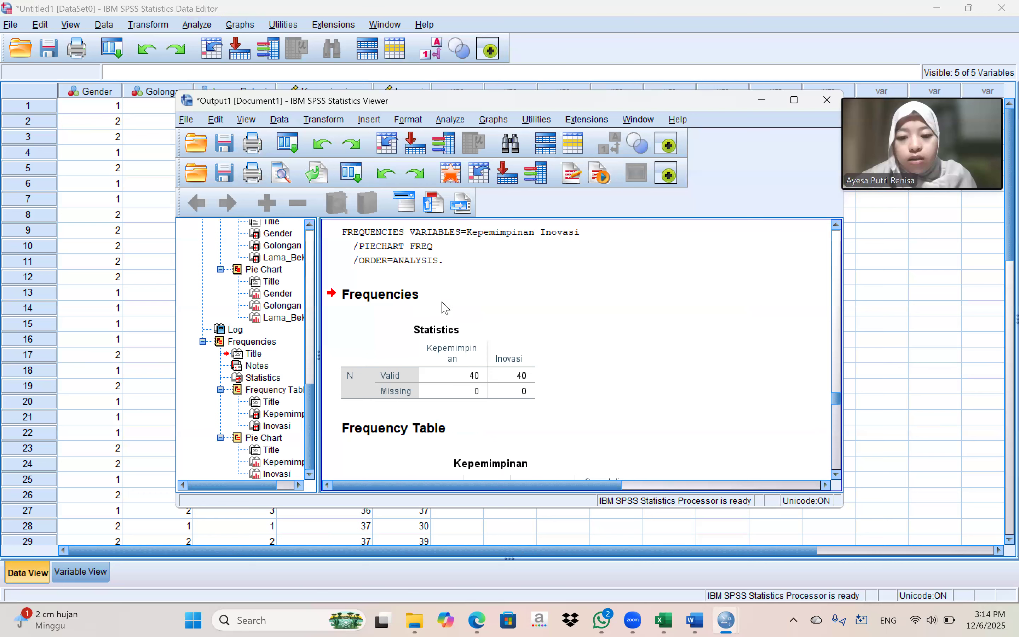
pyautogui.scroll(-6, 445, 308)
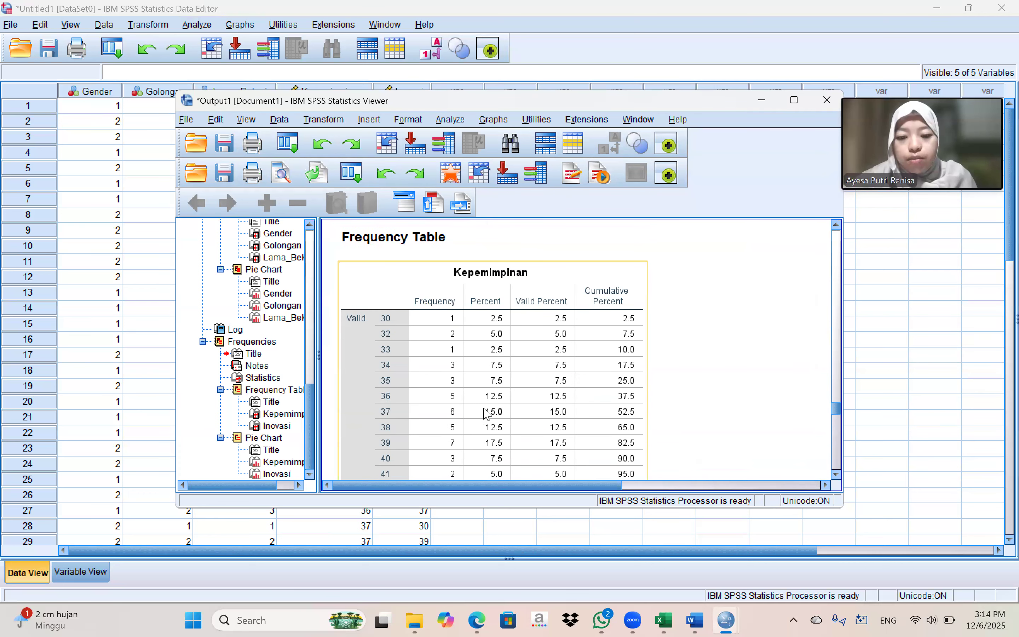
pyautogui.scroll(-11, 487, 414)
pyautogui.scroll(-8, 503, 340)
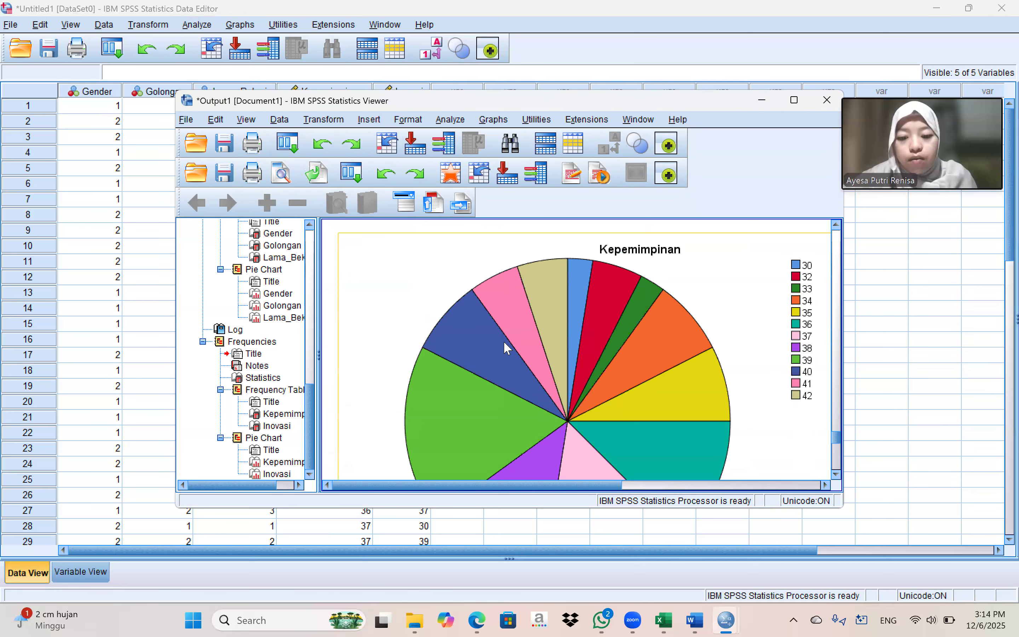
pyautogui.scroll(4, 545, 308)
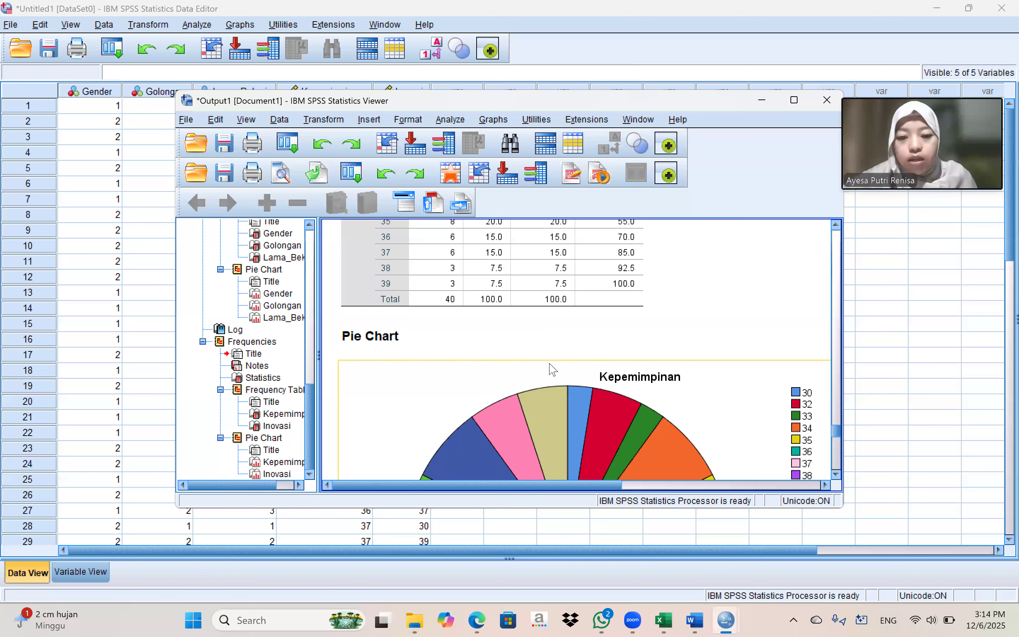
pyautogui.scroll(-6, 589, 337)
pyautogui.click(603, 343)
pyautogui.scroll(5, 598, 347)
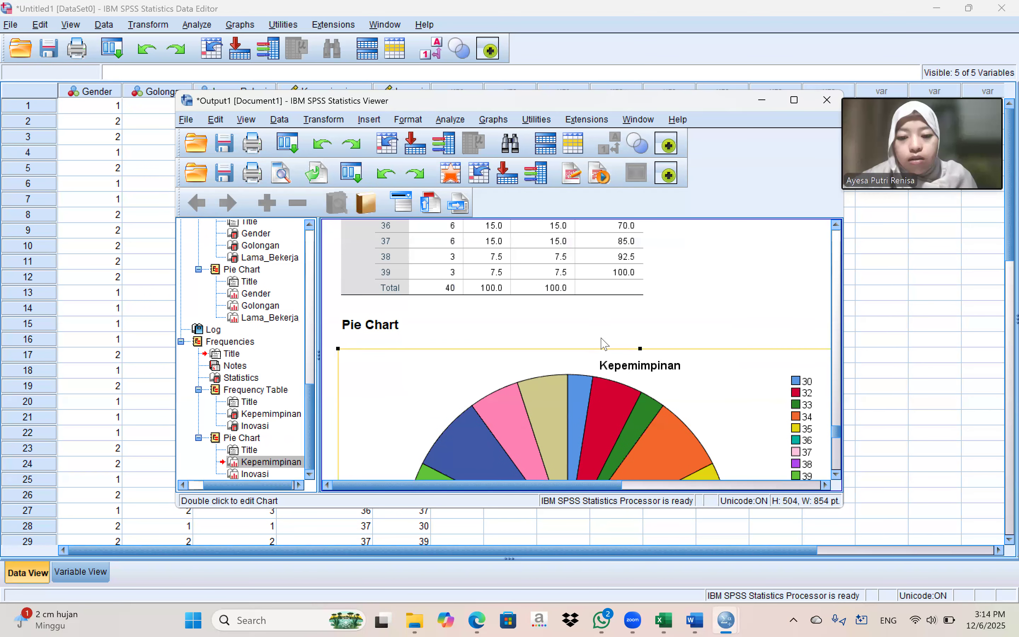
pyautogui.scroll(-2, 592, 352)
pyautogui.scroll(-2, 669, 356)
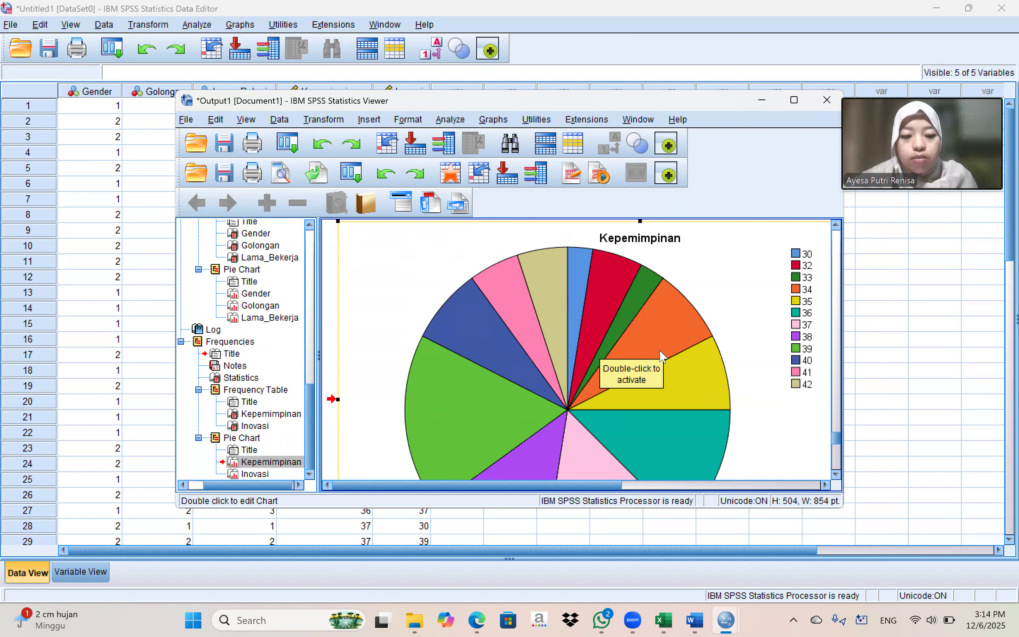
pyautogui.rightClick(660, 355)
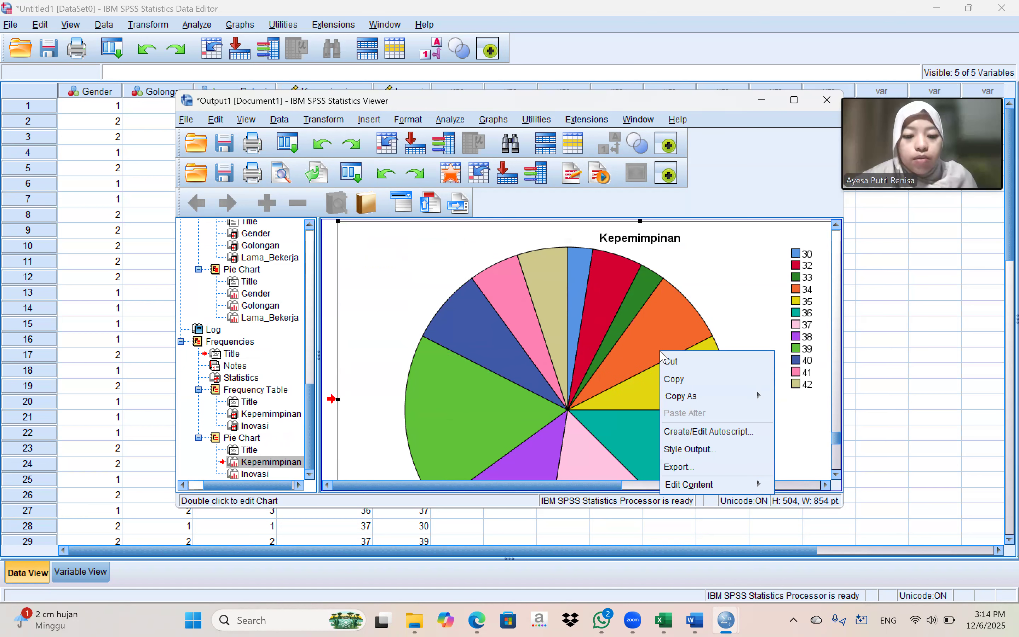
pyautogui.click(653, 336)
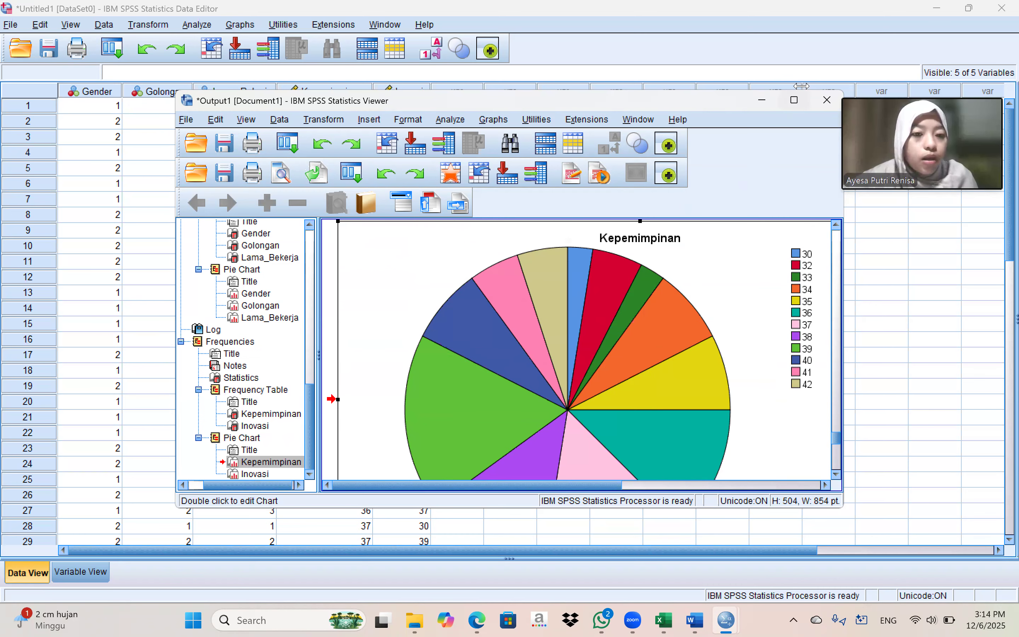
# Step: Maximize the output window and open the Kepemimpinan pie chart in the Chart Editor to inspect its slices
pyautogui.click(794, 99)
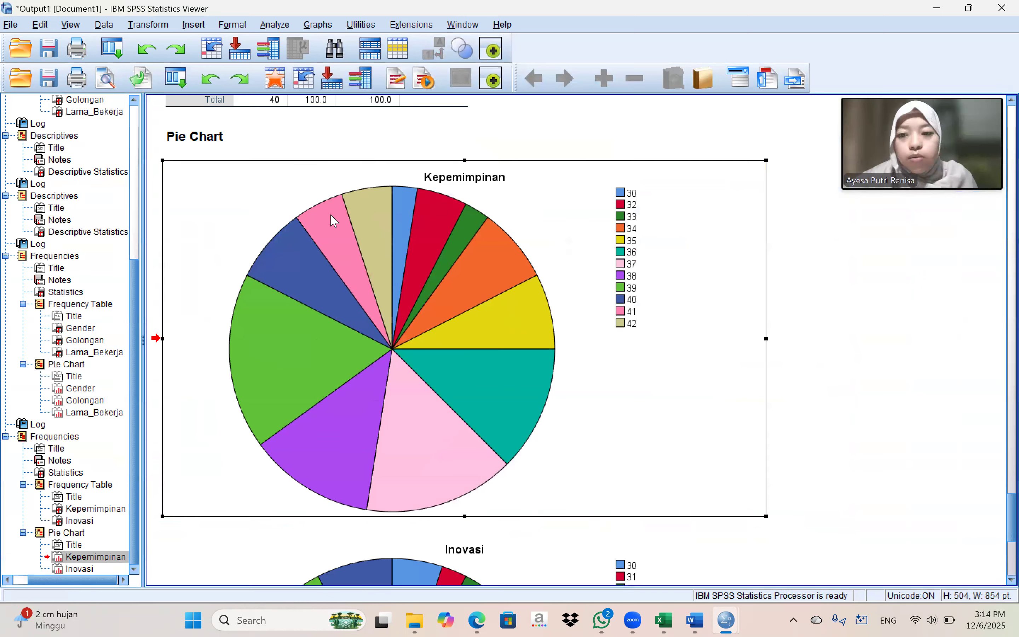
pyautogui.click(295, 261)
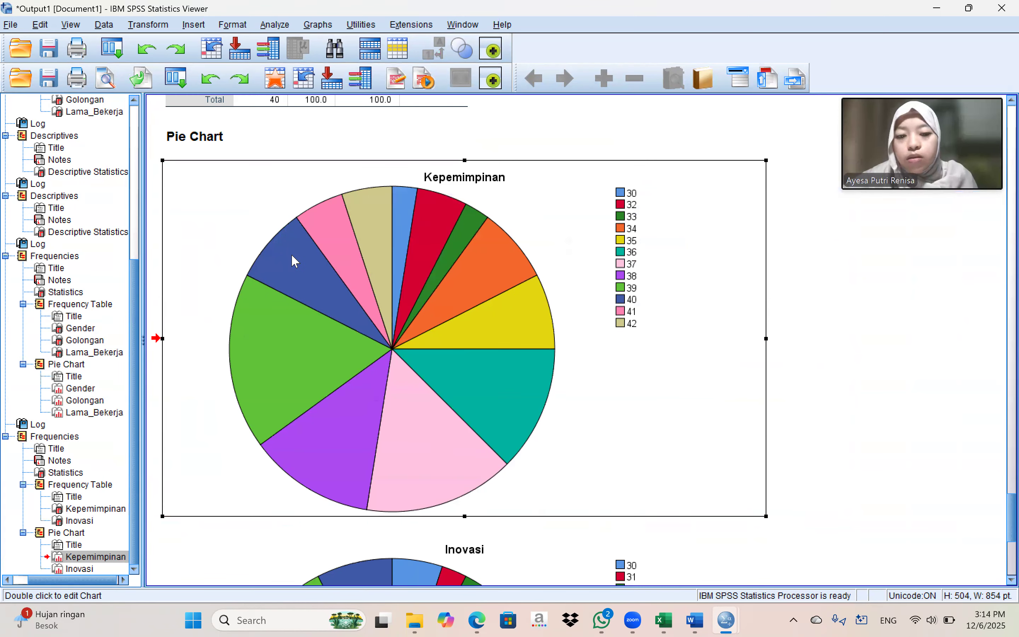
pyautogui.doubleClick(295, 261)
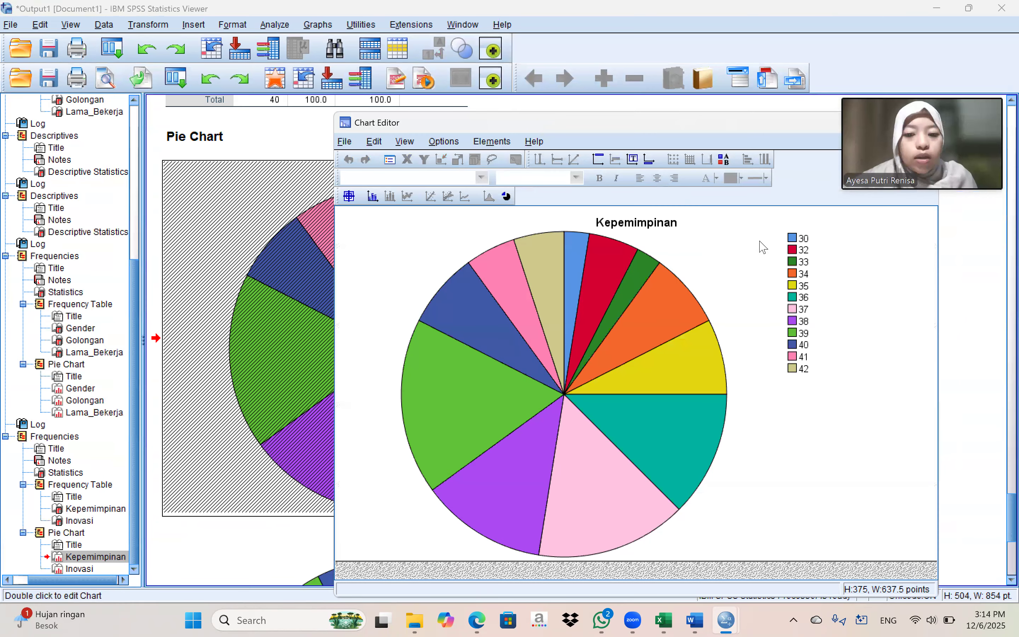
pyautogui.click(791, 270)
pyautogui.click(790, 252)
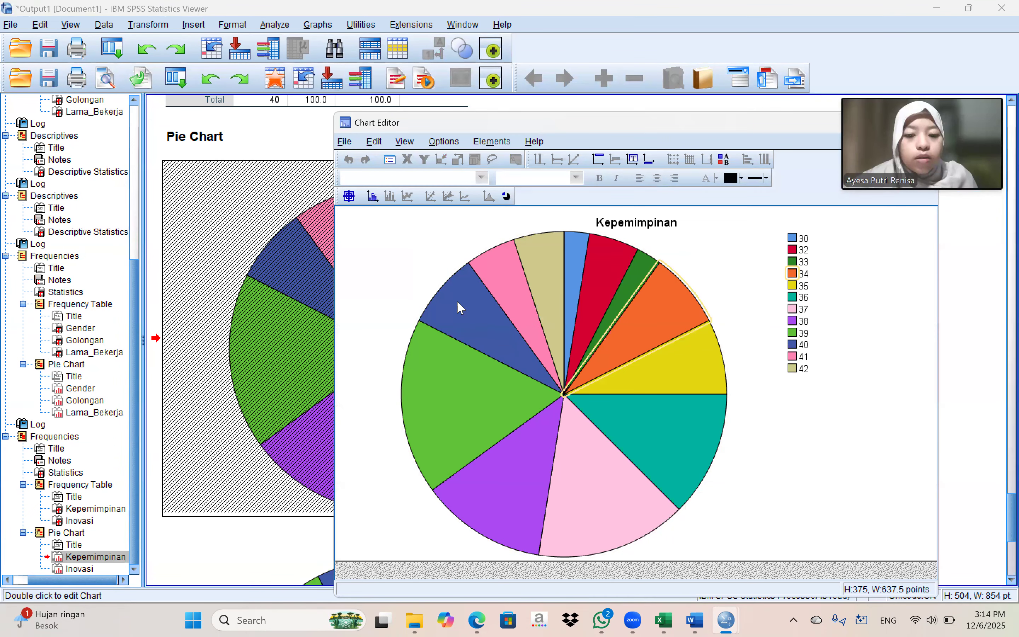
# Step: Compare the Gender, Golongan and Lama_Bekerja frequency output with the Kepemimpinan and Inovasi tables and pie charts
pyautogui.scroll(-5, 404, 303)
pyautogui.scroll(10, 404, 303)
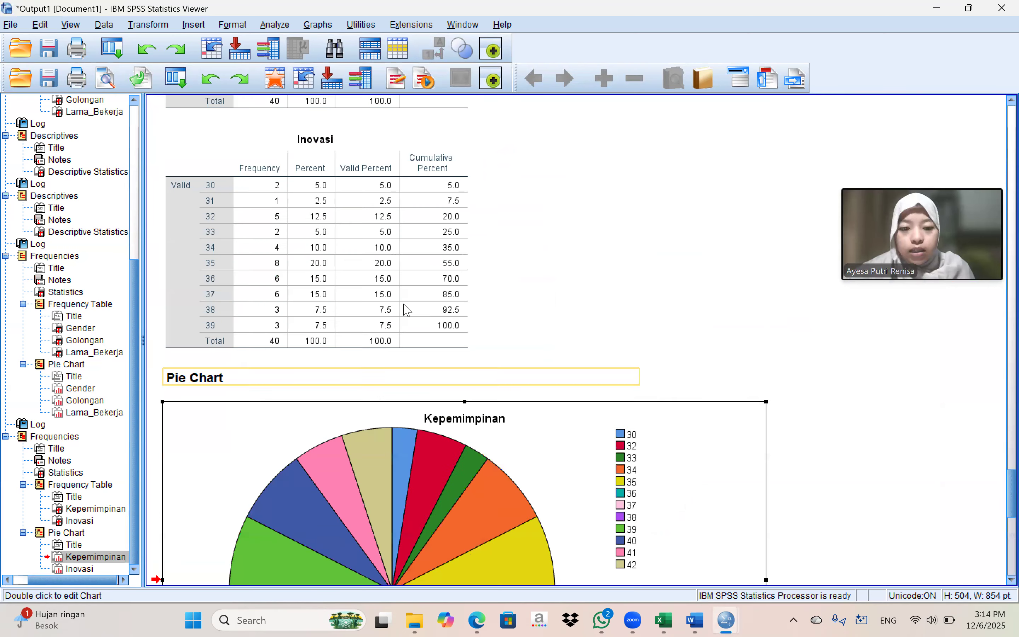
pyautogui.scroll(10, 404, 305)
pyautogui.scroll(-3, 343, 393)
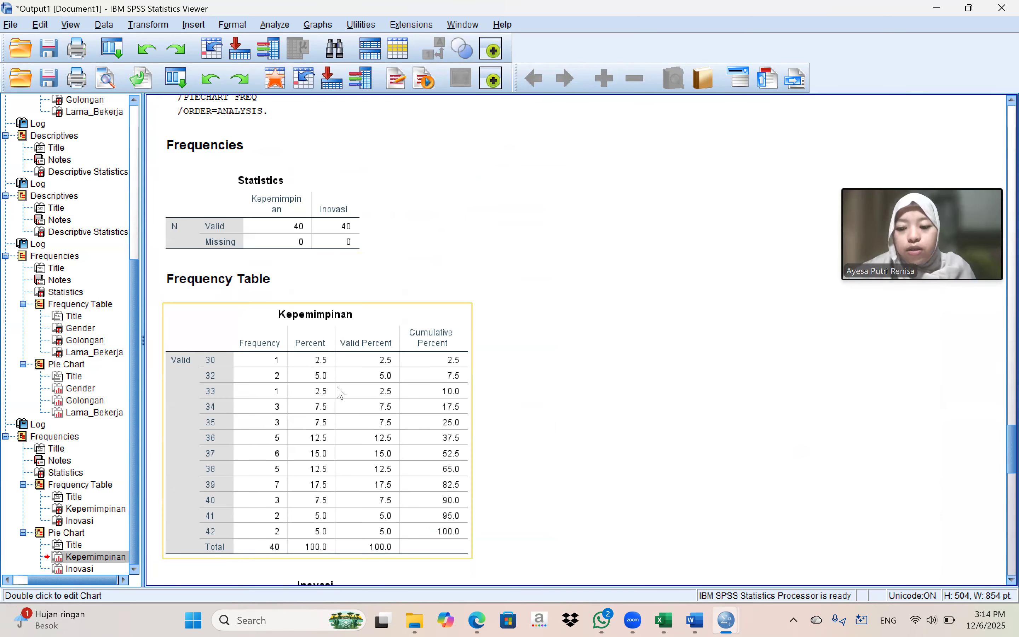
pyautogui.scroll(-10, 219, 303)
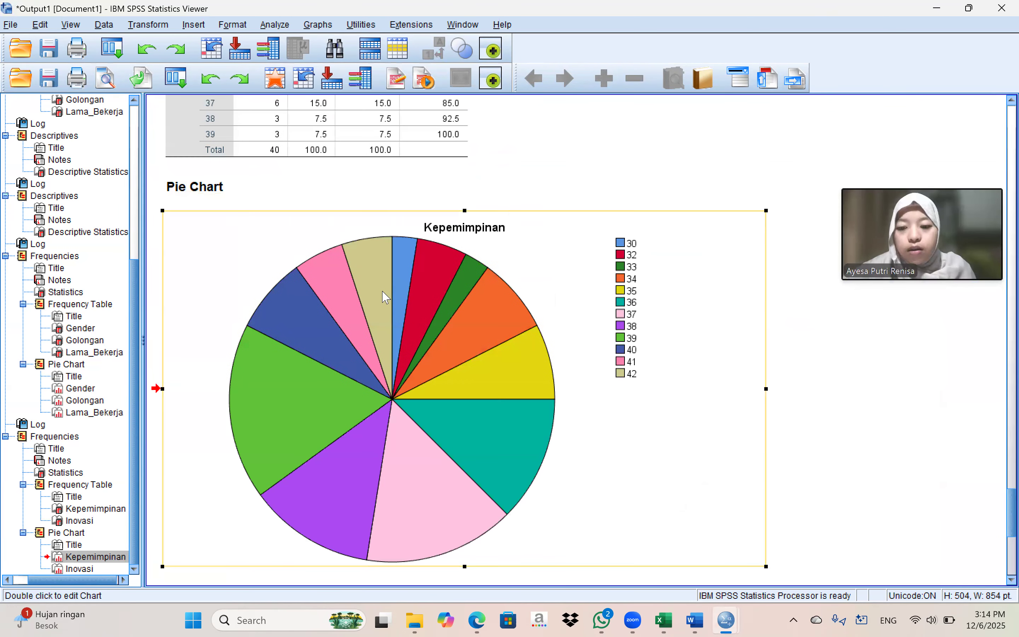
pyautogui.scroll(-5, 385, 296)
pyautogui.scroll(12, 384, 296)
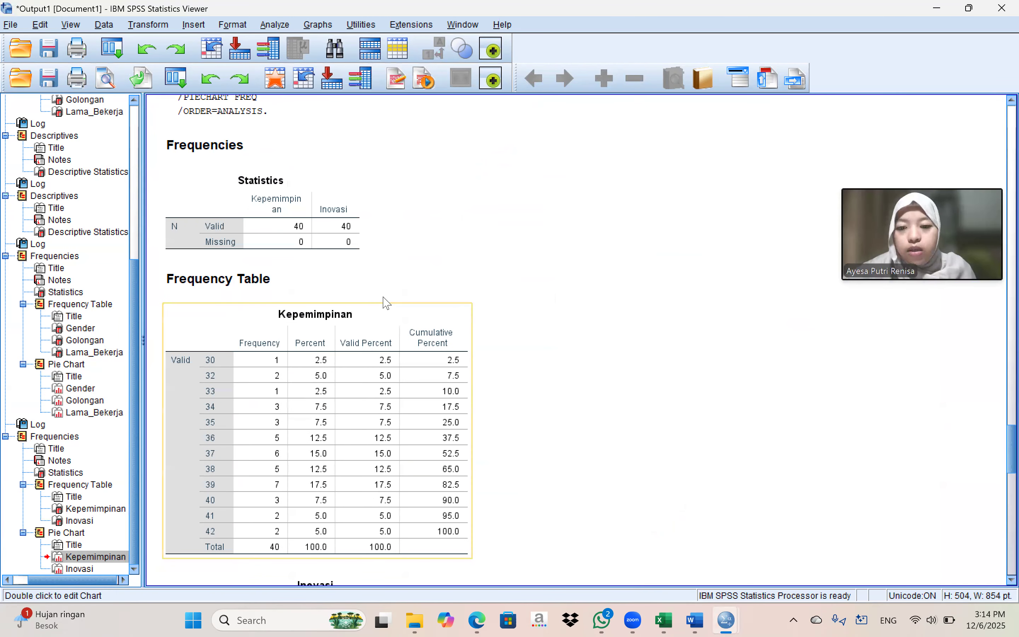
pyautogui.scroll(15, 386, 302)
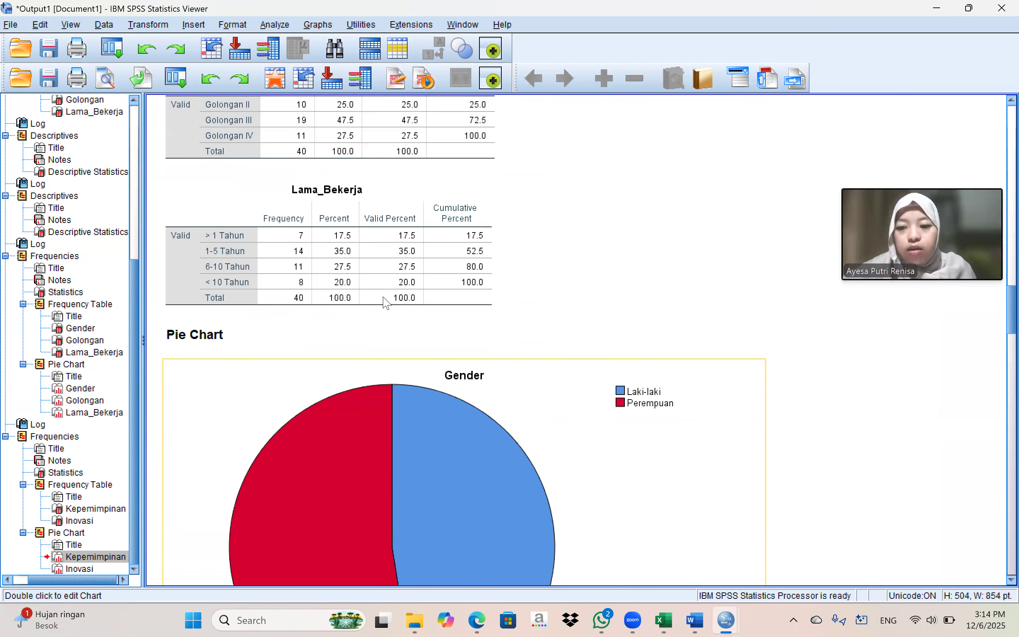
pyautogui.scroll(8, 389, 343)
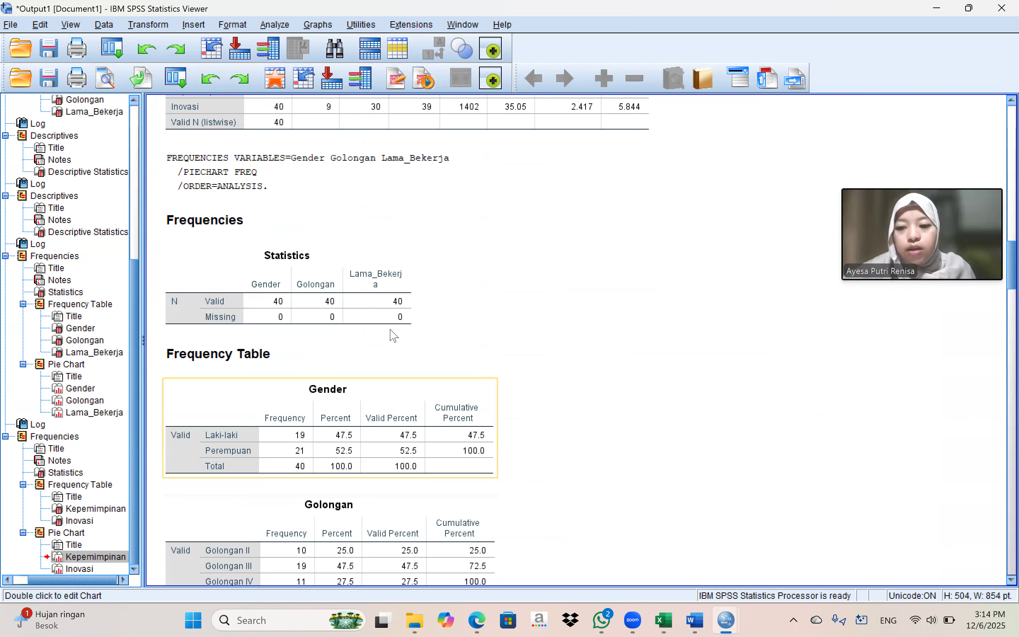
pyautogui.scroll(-8, 430, 259)
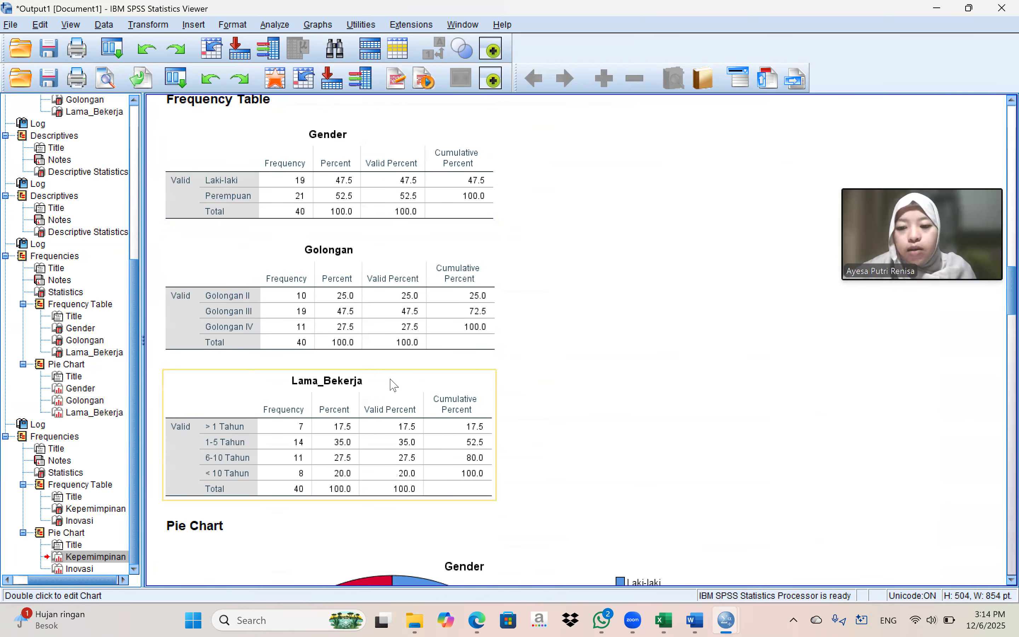
pyautogui.scroll(-3, 394, 385)
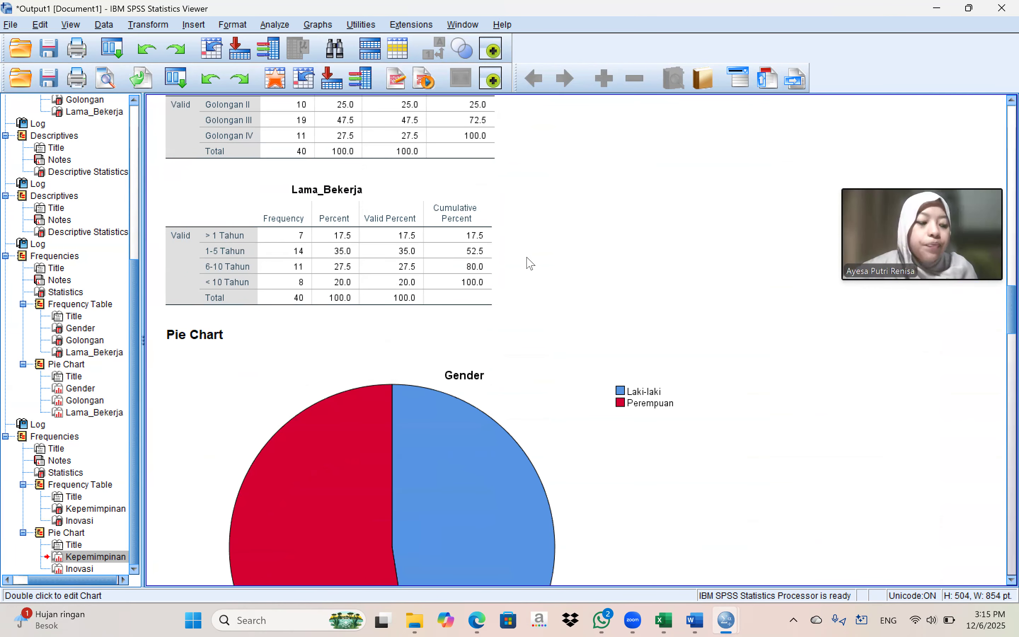
pyautogui.scroll(-2, 477, 332)
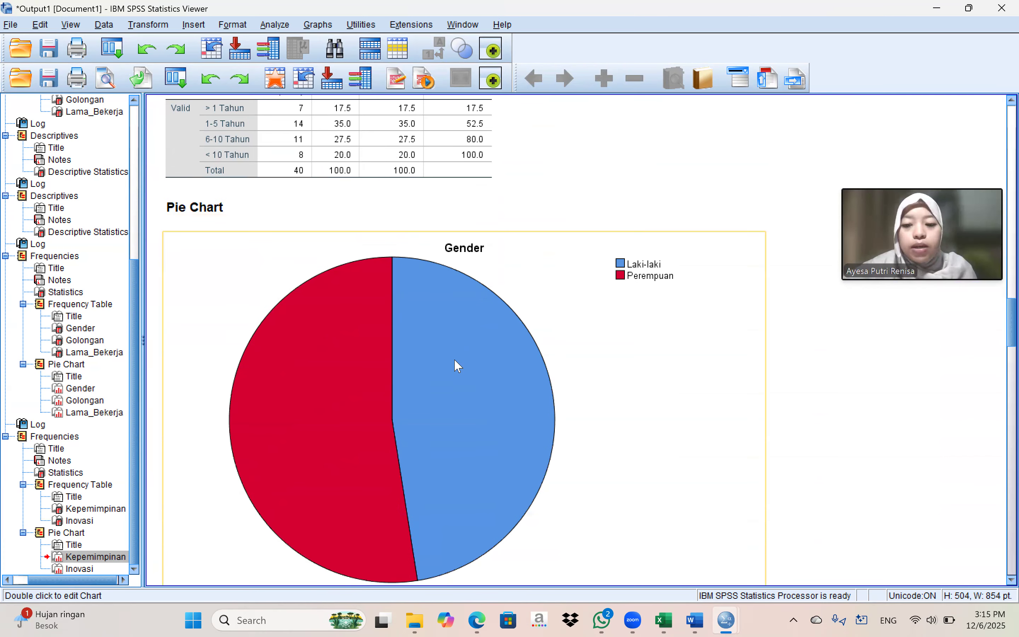
pyautogui.scroll(-20, 447, 347)
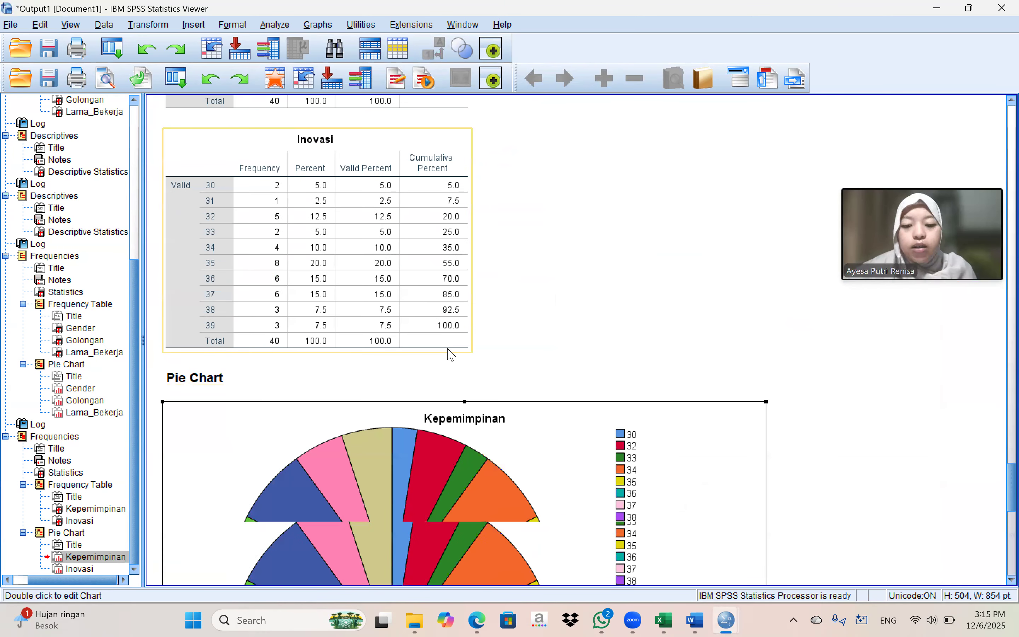
pyautogui.scroll(-3, 448, 349)
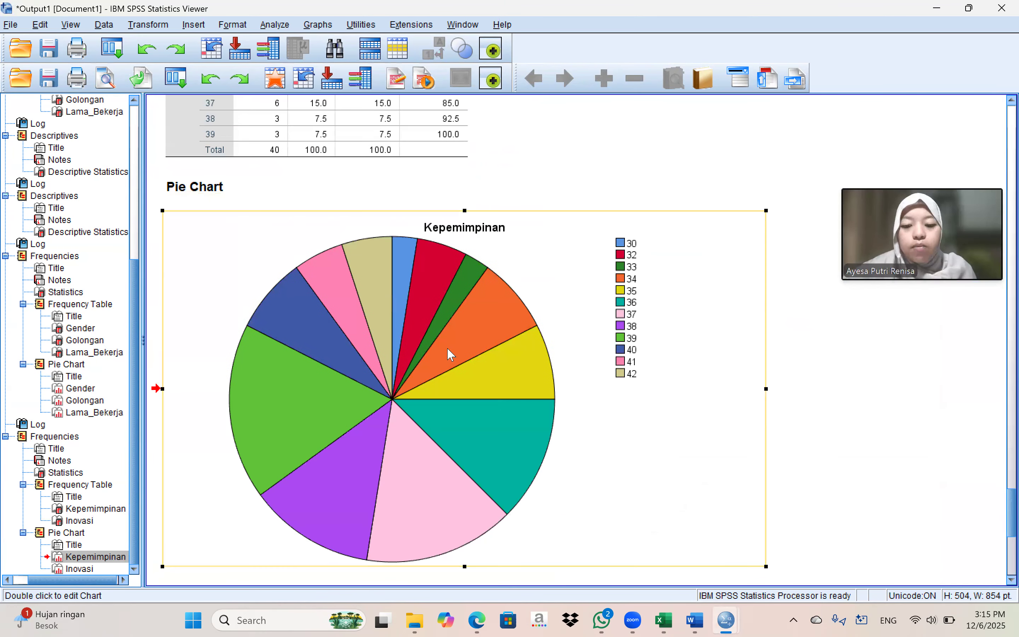
# Step: Copy the Kepemimpinan pie chart into the blank Word document and enlarge the pasted picture slightly
pyautogui.rightClick(627, 391)
pyautogui.moveTo(651, 439)
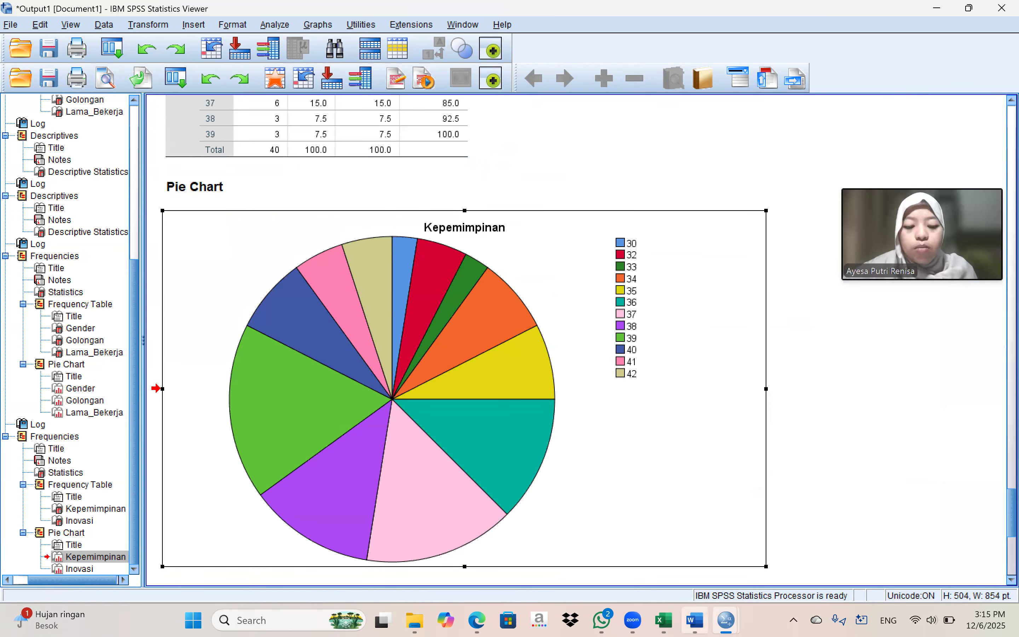
pyautogui.click(695, 620)
pyautogui.click(175, 123)
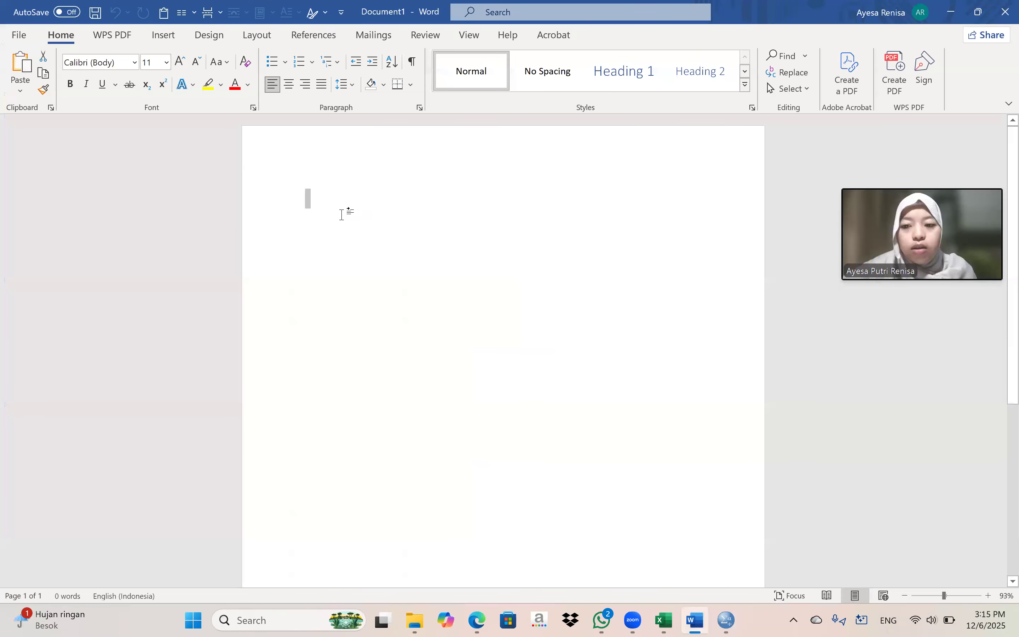
pyautogui.rightClick(342, 214)
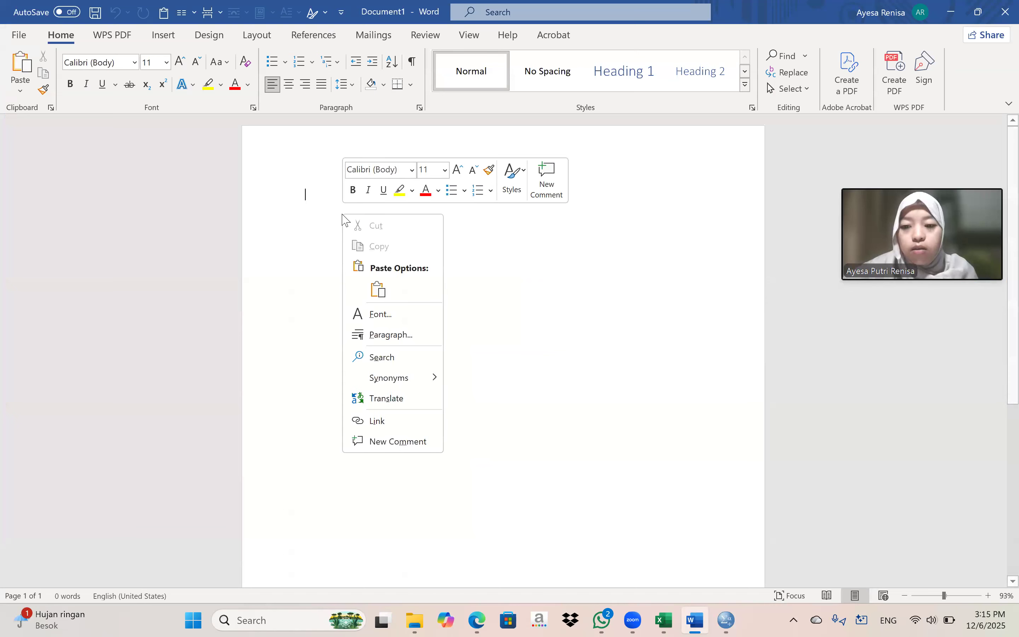
pyautogui.click(383, 289)
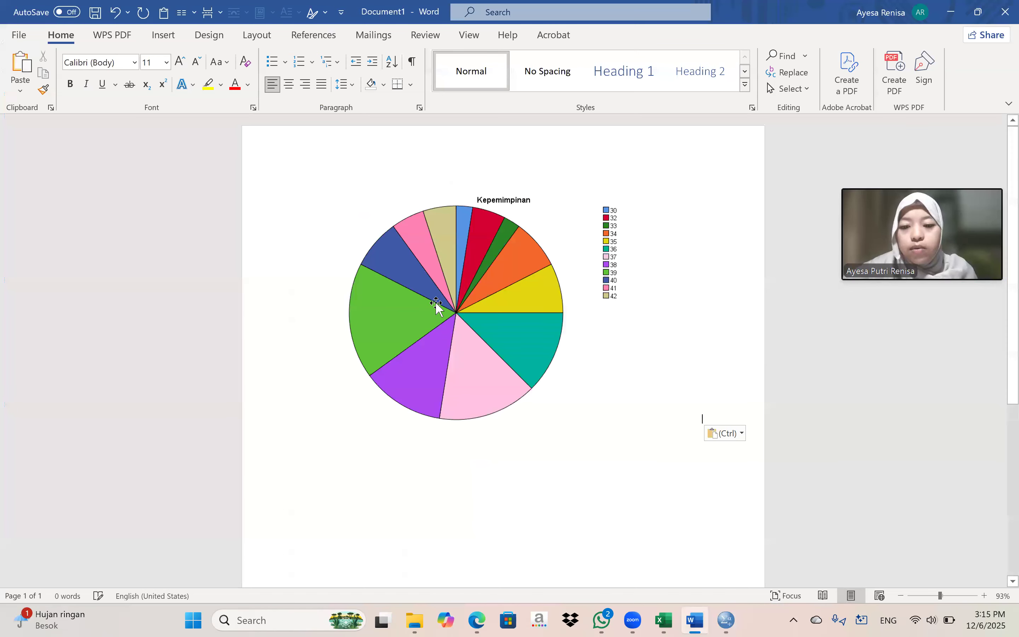
pyautogui.click(425, 287)
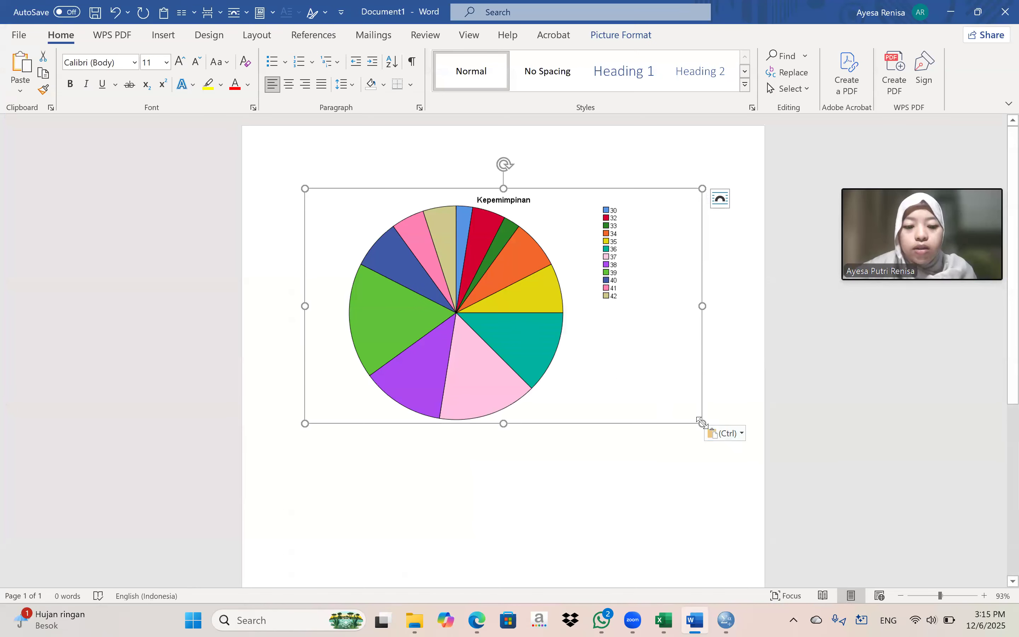
pyautogui.moveTo(701, 423); pyautogui.dragTo(721, 433)
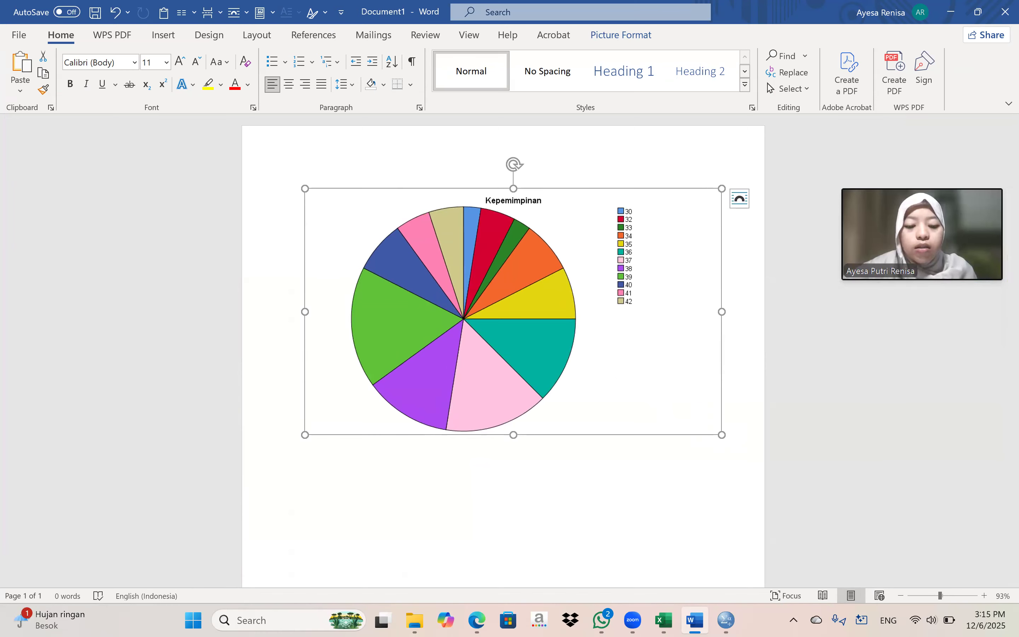
# Step: Return to the SPSS output and locate the Descriptive Statistics table for Kepemimpinan and Inovasi that includes range, sum and variance
pyautogui.moveTo(727, 619)
pyautogui.click(669, 548)
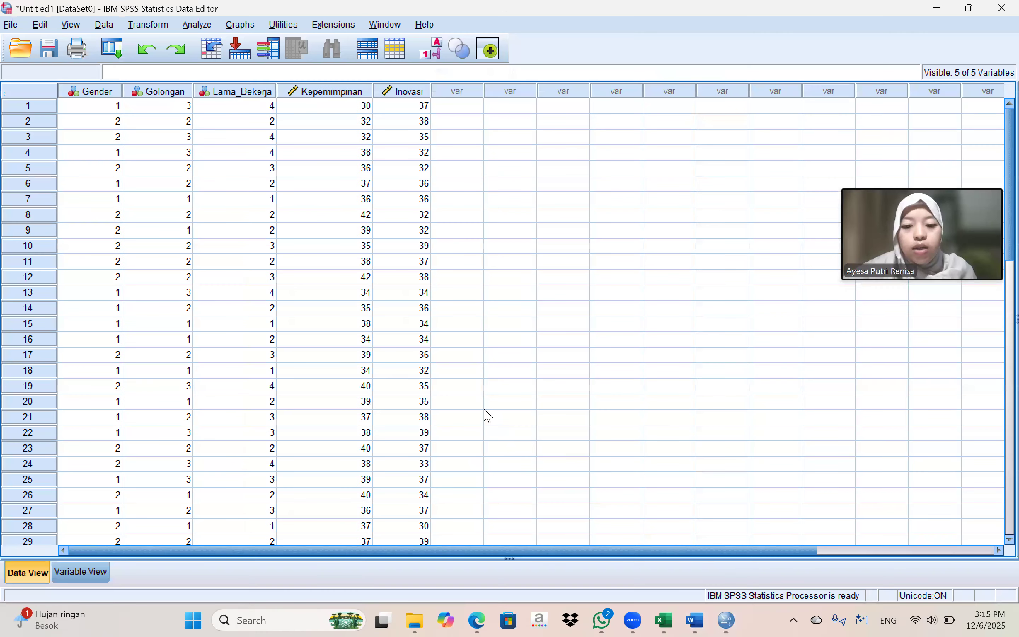
pyautogui.moveTo(727, 619)
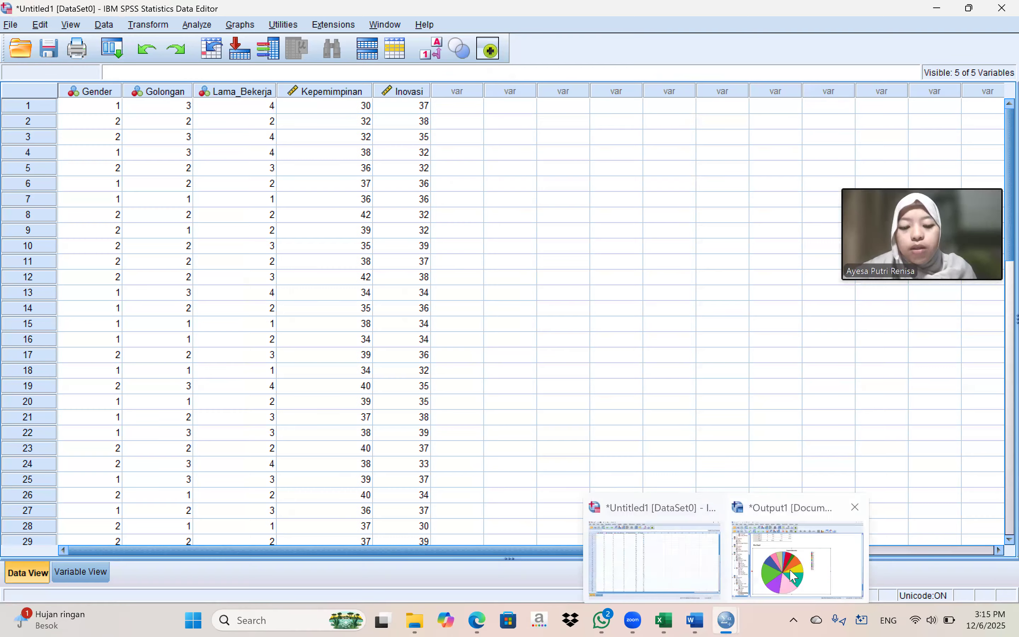
pyautogui.scroll(10, 587, 487)
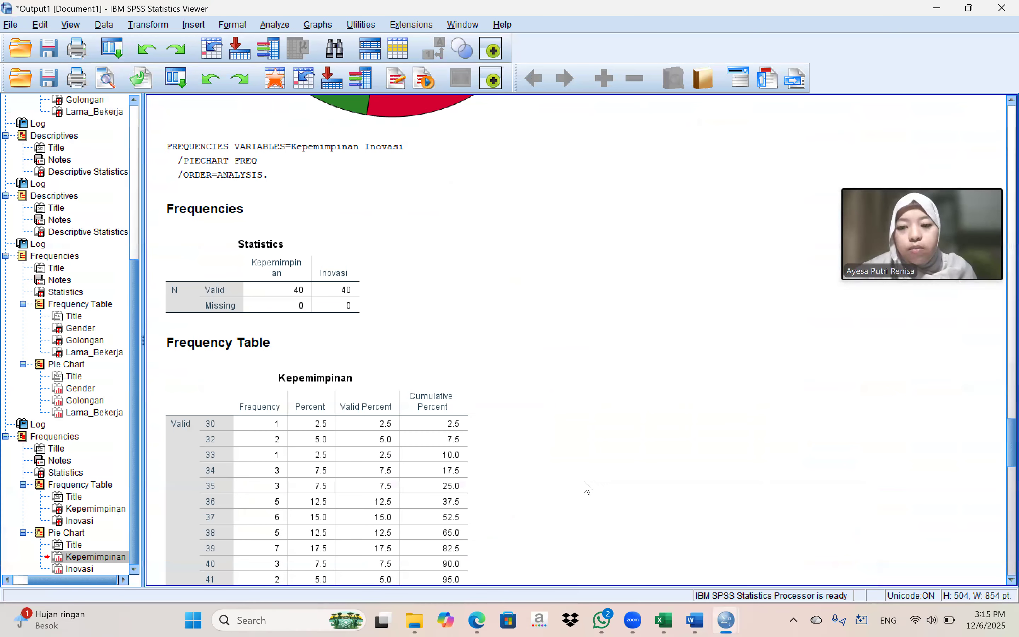
pyautogui.scroll(-3, 589, 487)
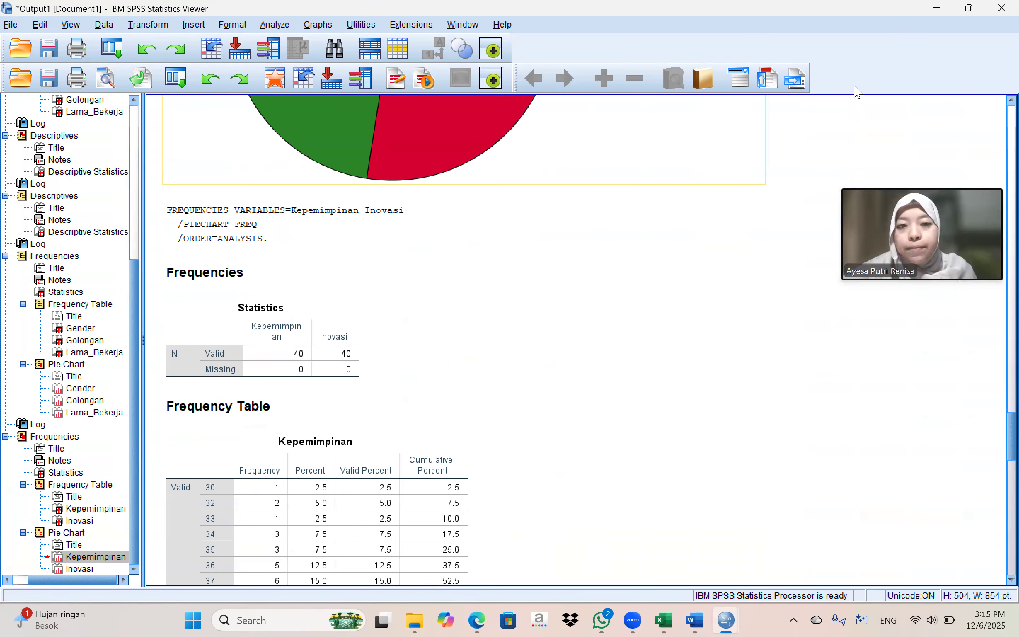
pyautogui.click(970, 8)
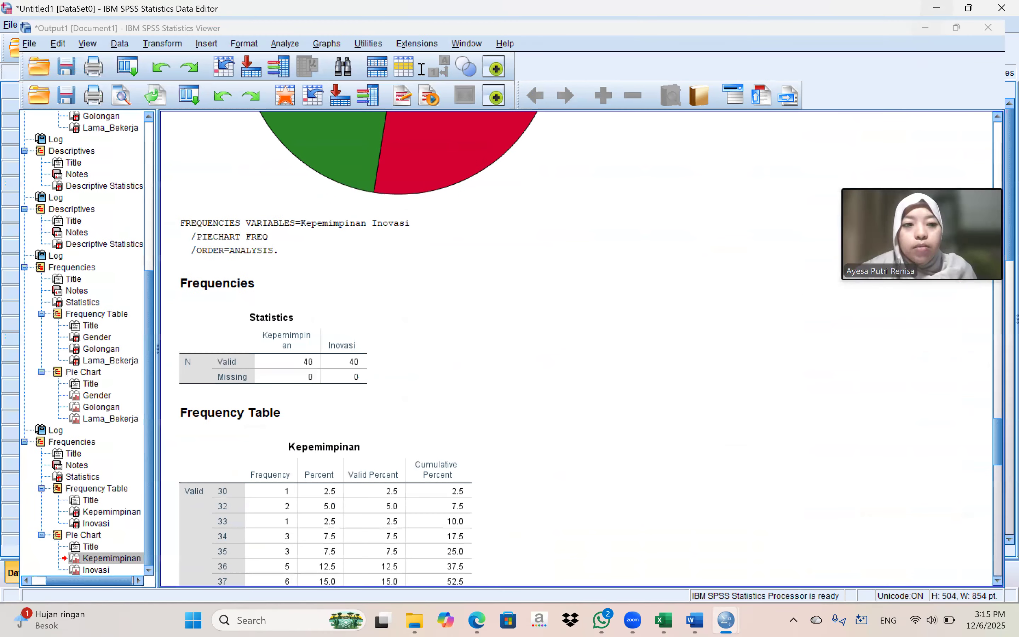
pyautogui.hotkey('alt', 'Tab')
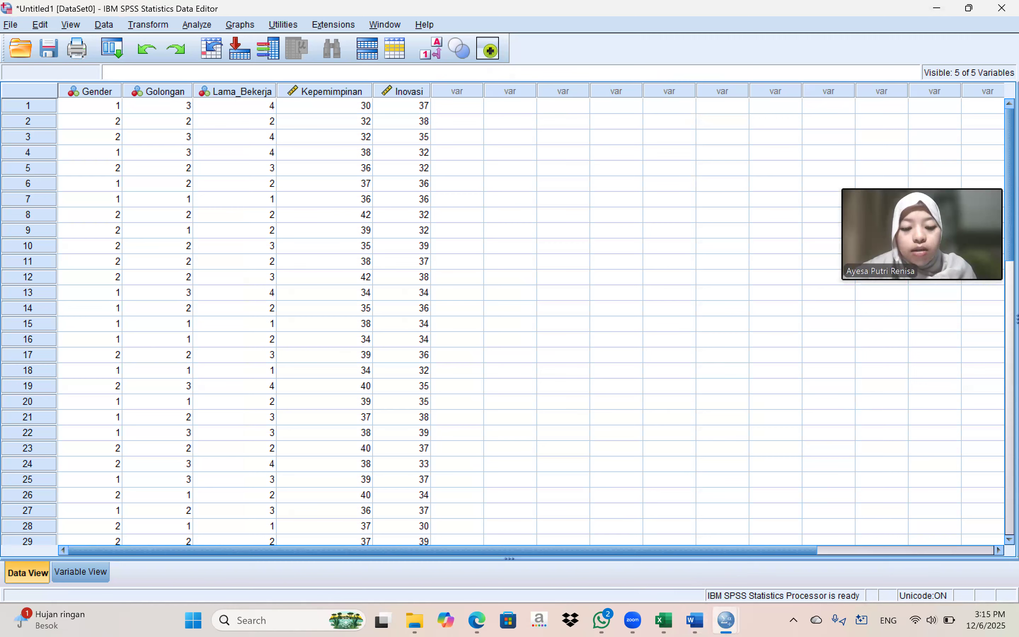
pyautogui.moveTo(726, 620)
pyautogui.click(798, 551)
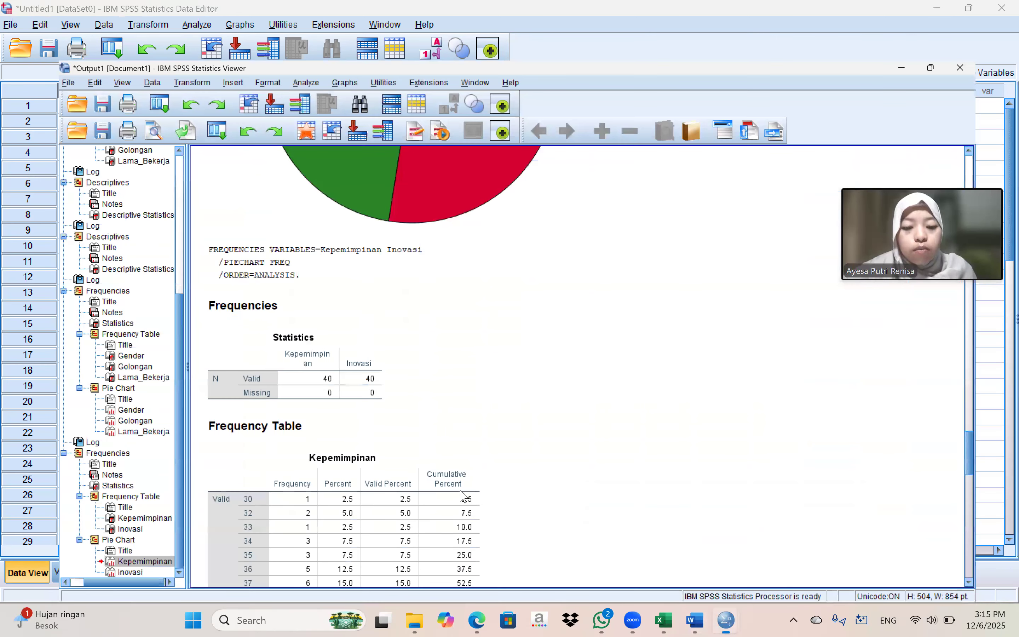
pyautogui.press('super+Up')
pyautogui.scroll(15, 463, 496)
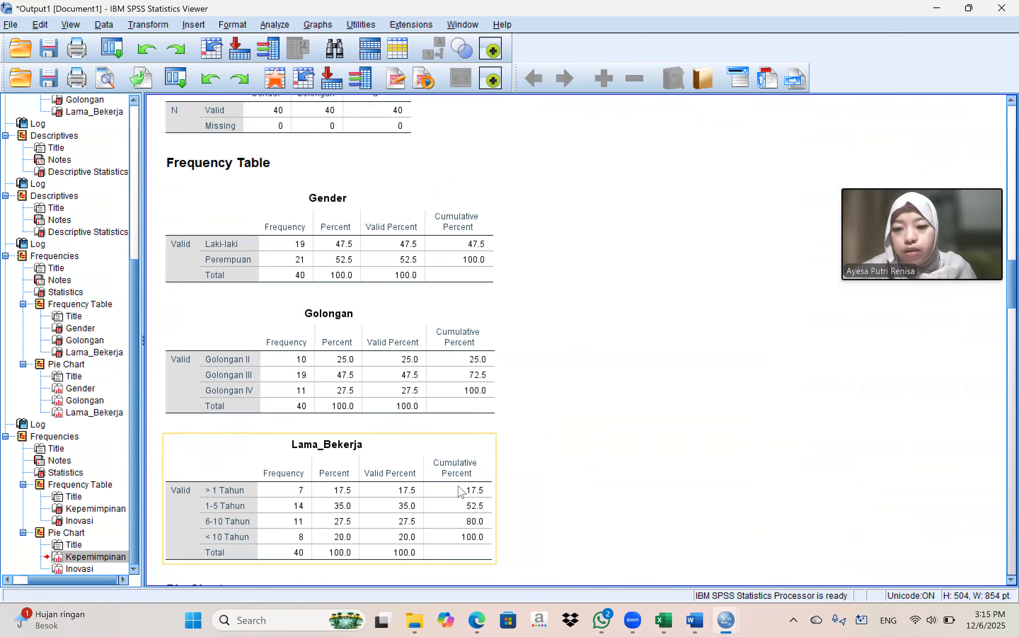
pyautogui.scroll(5, 462, 492)
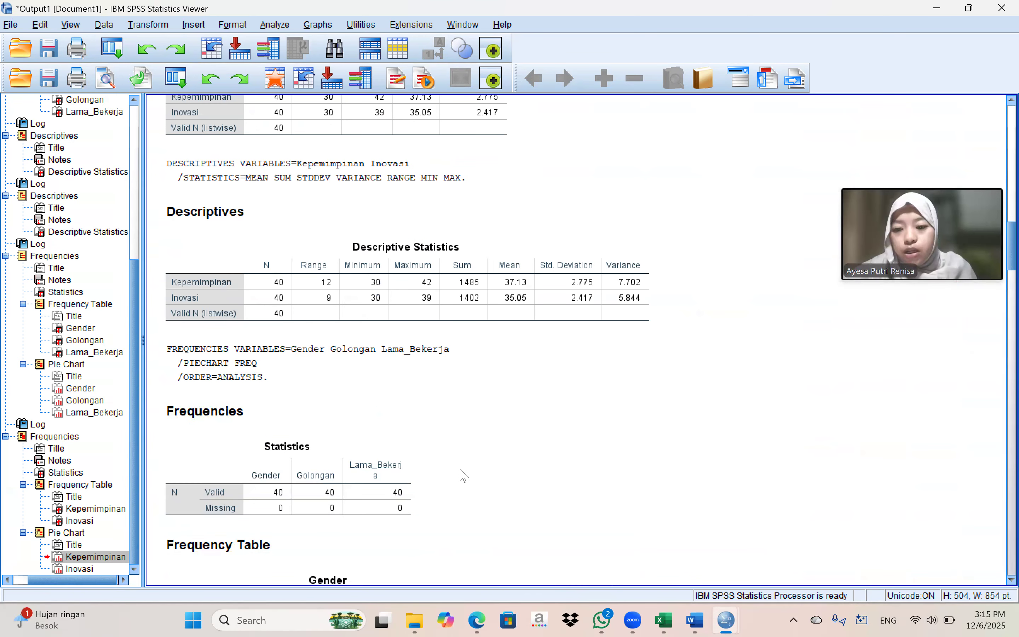
# Step: Copy the Descriptive Statistics table as plain text and paste it below the Kepemimpinan pie chart in the Word document
pyautogui.click(450, 302)
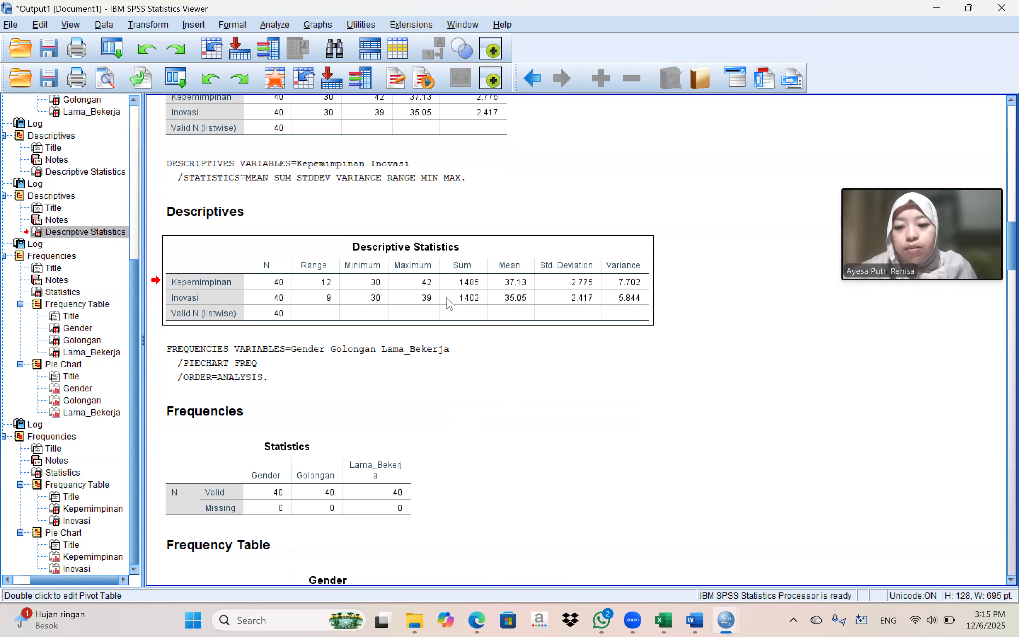
pyautogui.rightClick(447, 298)
pyautogui.moveTo(544, 342)
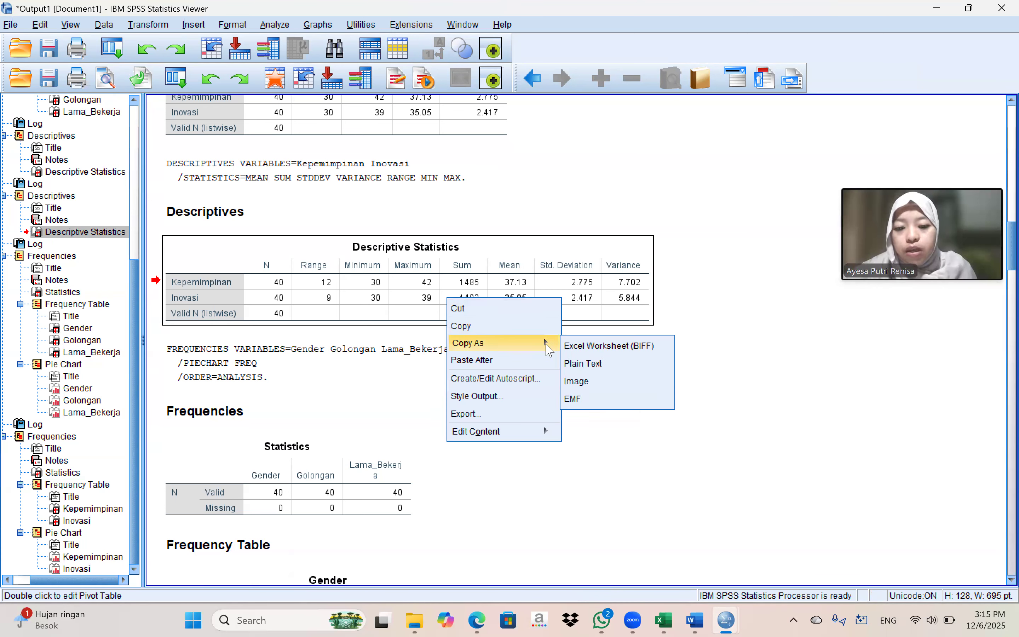
pyautogui.click(586, 369)
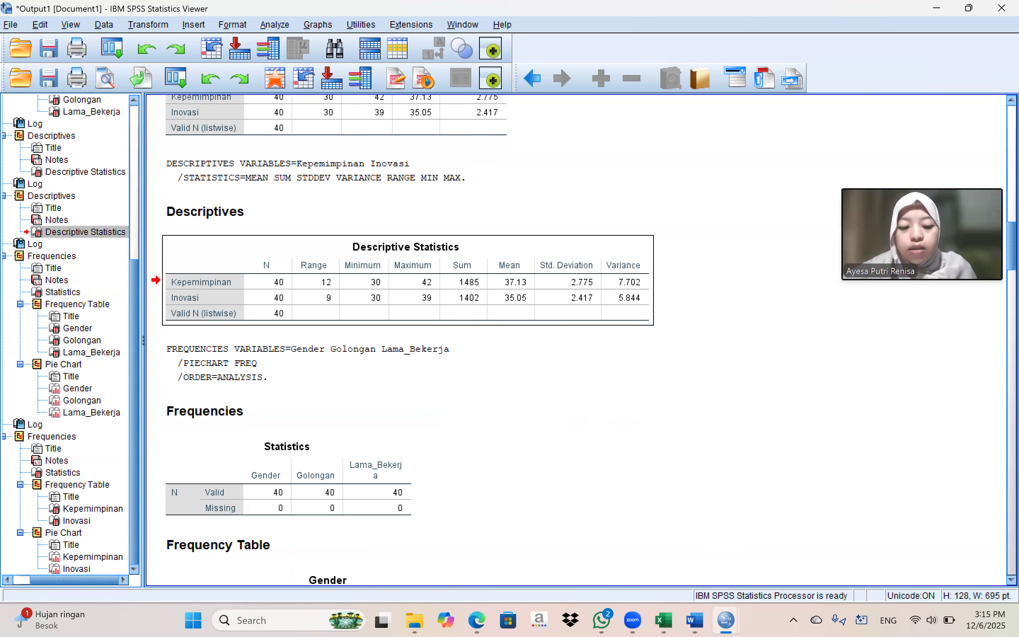
pyautogui.click(695, 620)
pyautogui.click(539, 523)
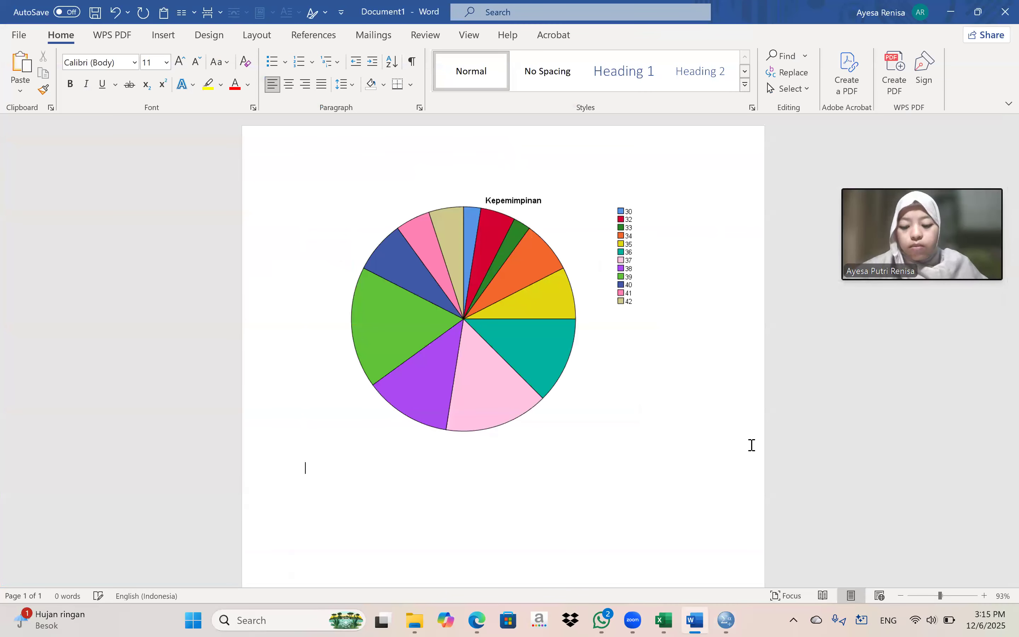
pyautogui.hotkey('ctrl', 'v')
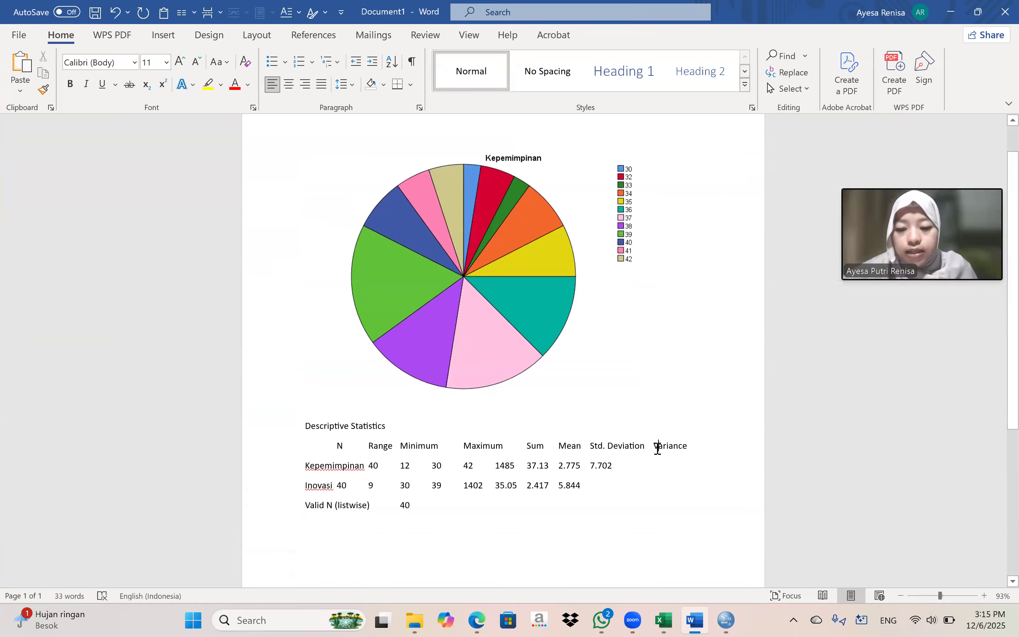
pyautogui.scroll(-3, 657, 447)
pyautogui.moveTo(277, 366); pyautogui.dragTo(308, 470)
pyautogui.click(587, 447)
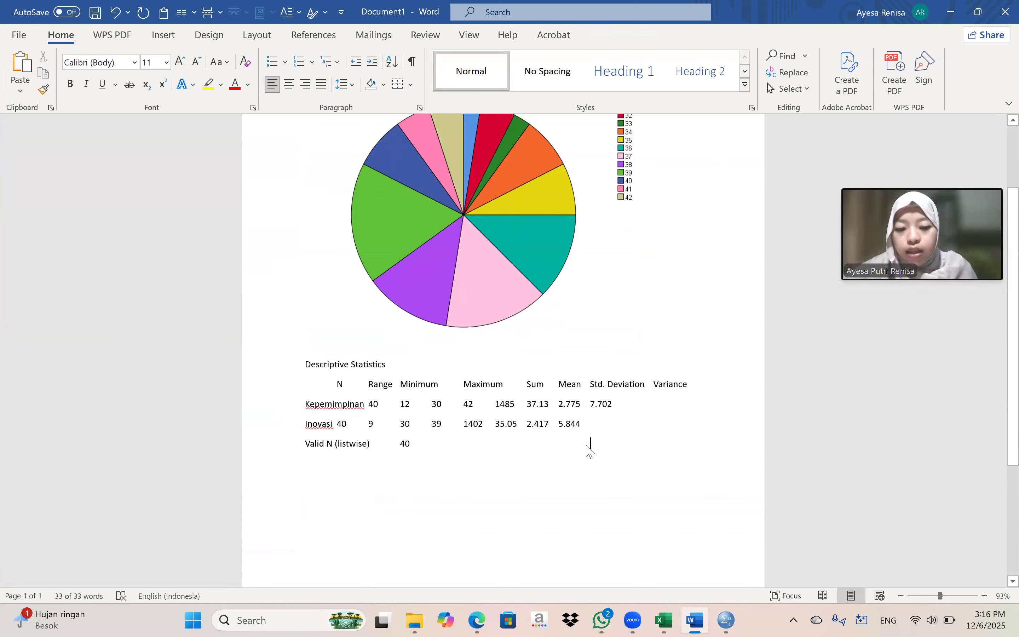
pyautogui.scroll(-3, 587, 447)
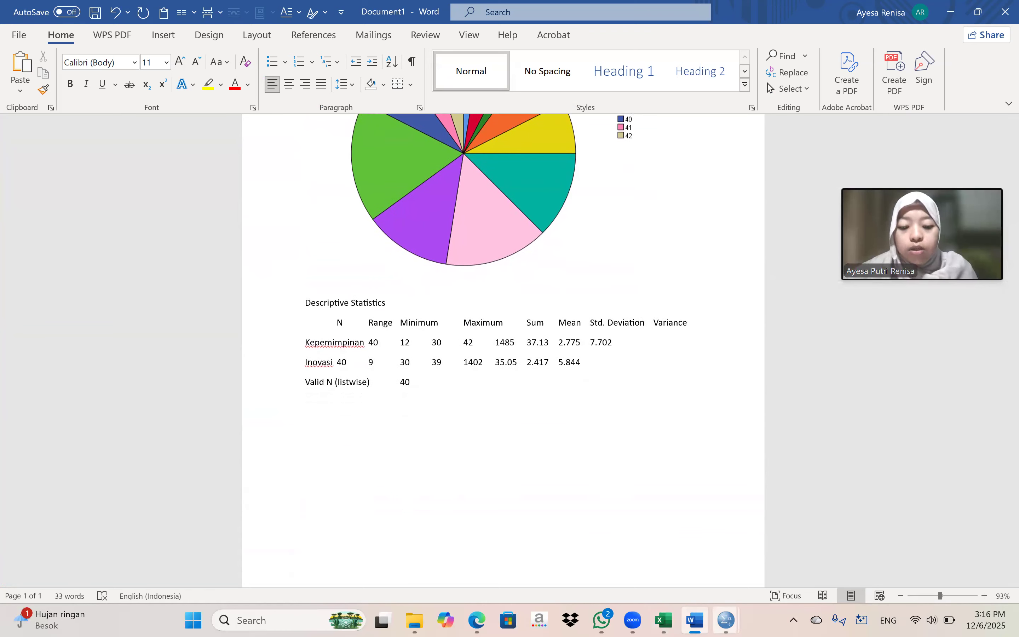
# Step: Copy the Descriptive Statistics table from the SPSS output in its normal format and paste it below the plain-text version in Word
pyautogui.moveTo(726, 620)
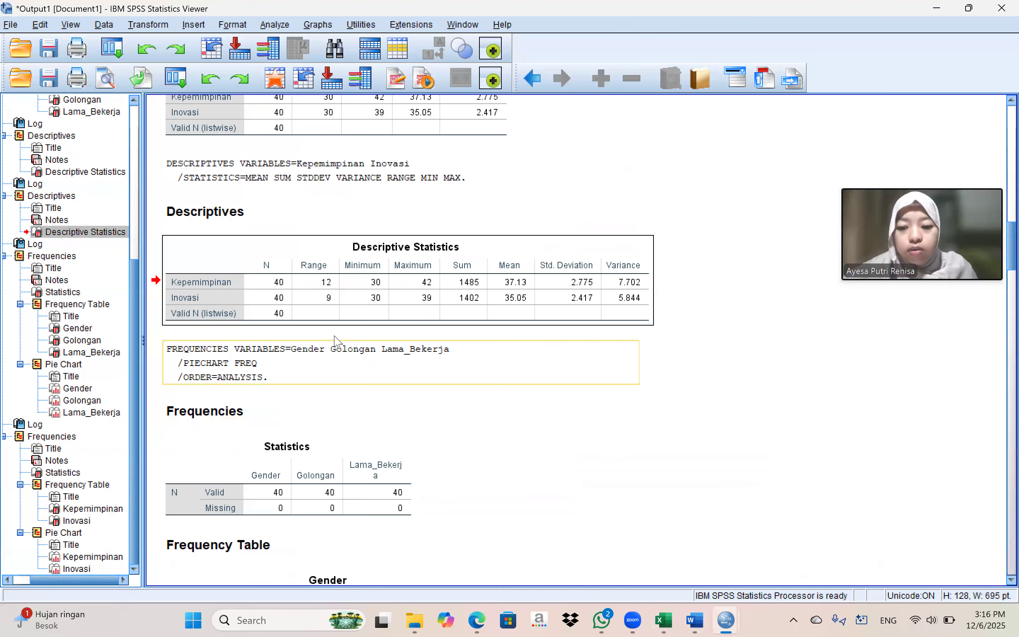
pyautogui.rightClick(288, 300)
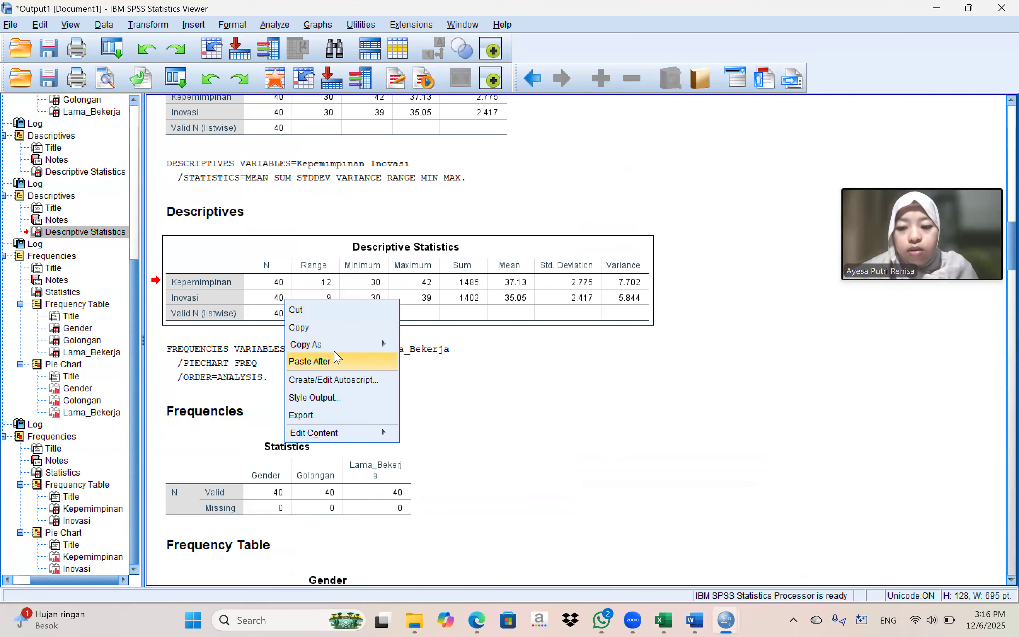
pyautogui.click(332, 328)
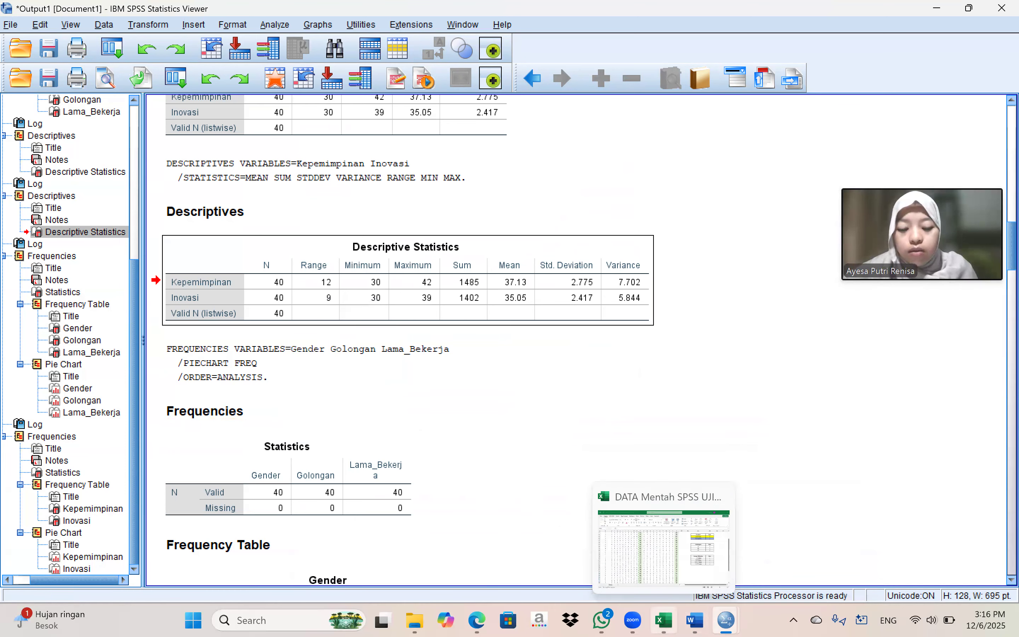
pyautogui.click(695, 620)
pyautogui.click(439, 430)
pyautogui.hotkey('ctrl', 'v')
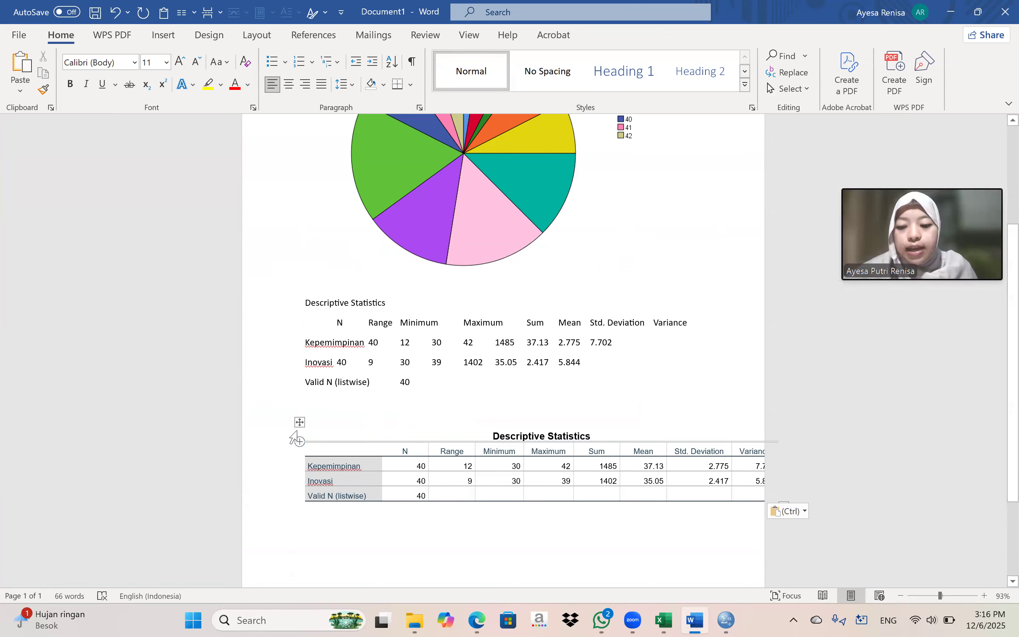
# Step: Delete the plain-text version of the descriptive statistics above the formatted table
pyautogui.click(299, 422)
pyautogui.moveTo(270, 306); pyautogui.dragTo(270, 382)
pyautogui.press('Delete')
pyautogui.click(321, 396)
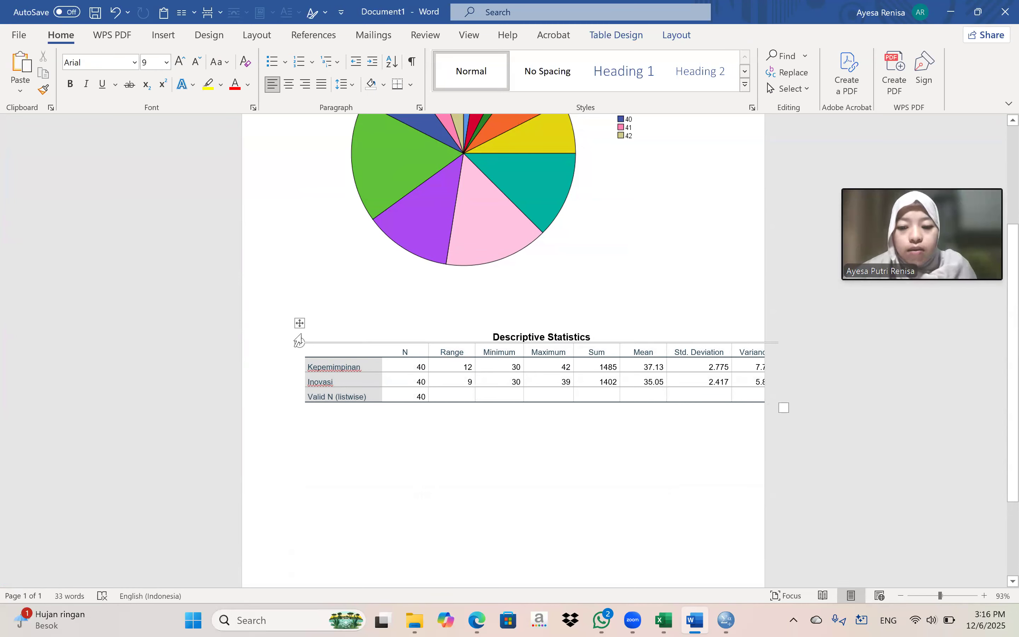
# Step: Reposition and narrow the Descriptive Statistics table so that all its columns fit on the page below the pie chart
pyautogui.moveTo(298, 323); pyautogui.dragTo(222, 290)
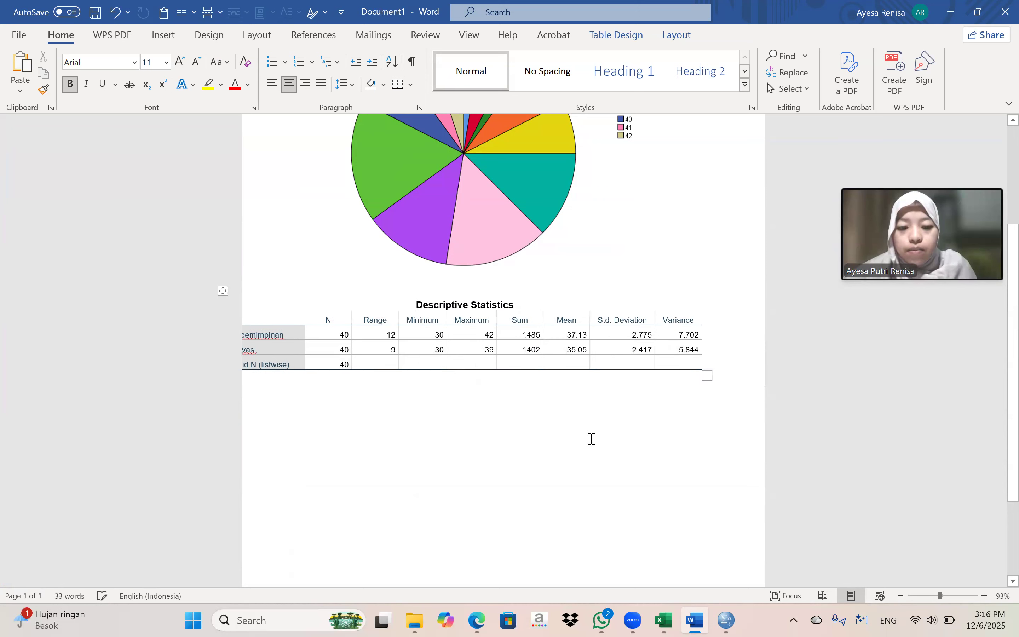
pyautogui.click(704, 372)
pyautogui.hotkey('ctrl', 'z')
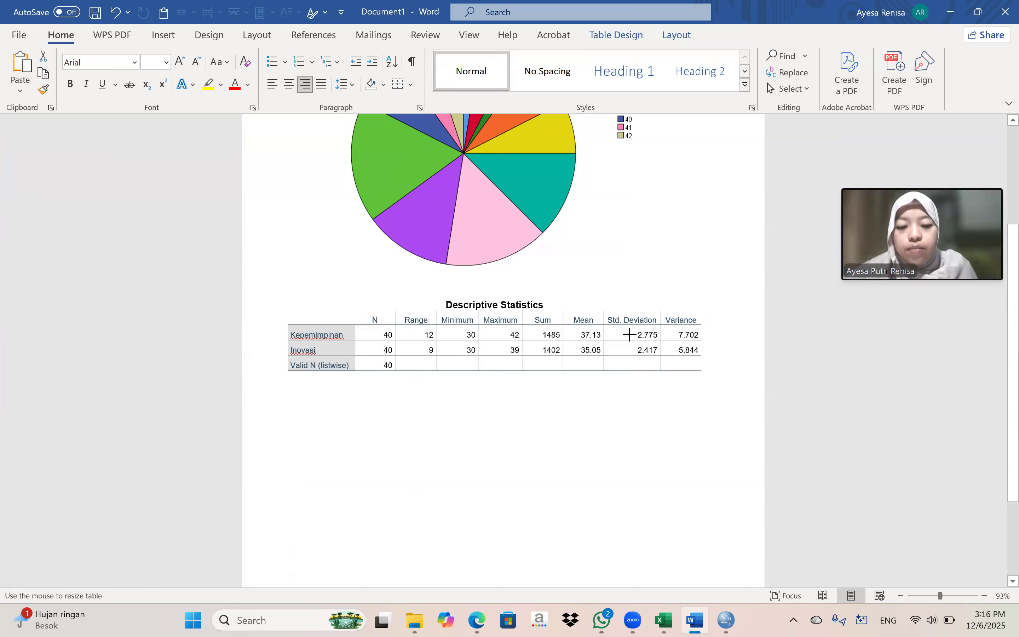
pyautogui.click(429, 404)
pyautogui.scroll(3, 427, 404)
pyautogui.scroll(-4, 425, 402)
pyautogui.scroll(3, 425, 400)
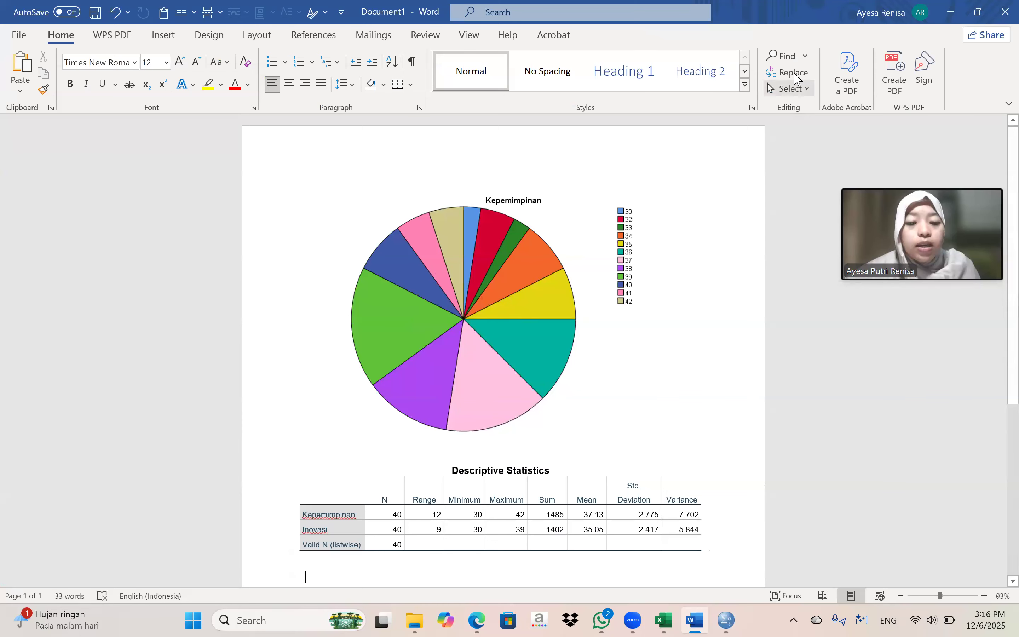
# Step: Return to the SPSS output and open the Gender pie chart in the Chart Editor
pyautogui.click(950, 12)
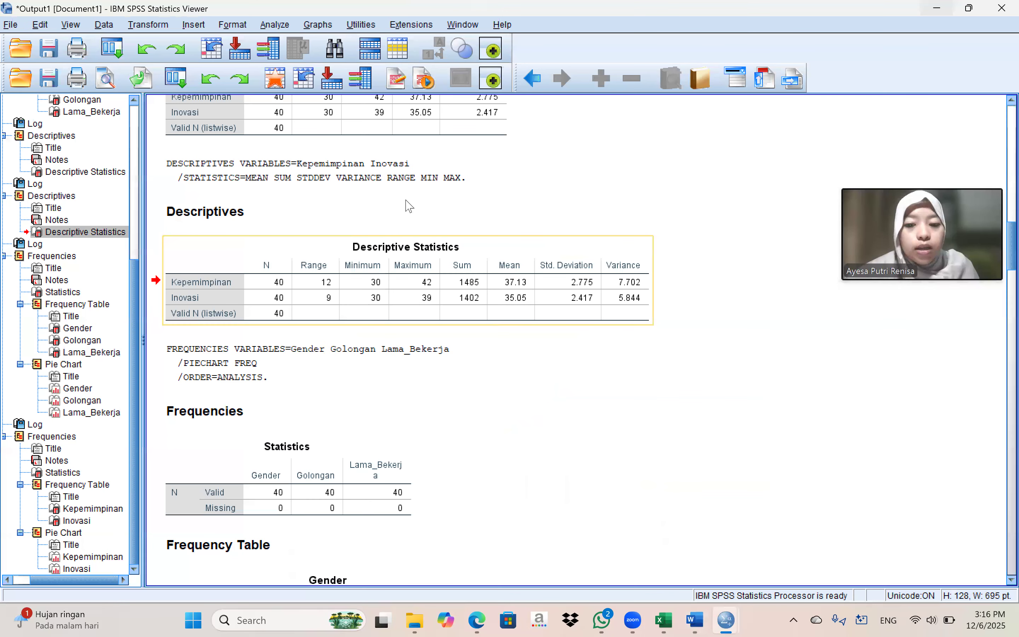
pyautogui.scroll(-15, 430, 352)
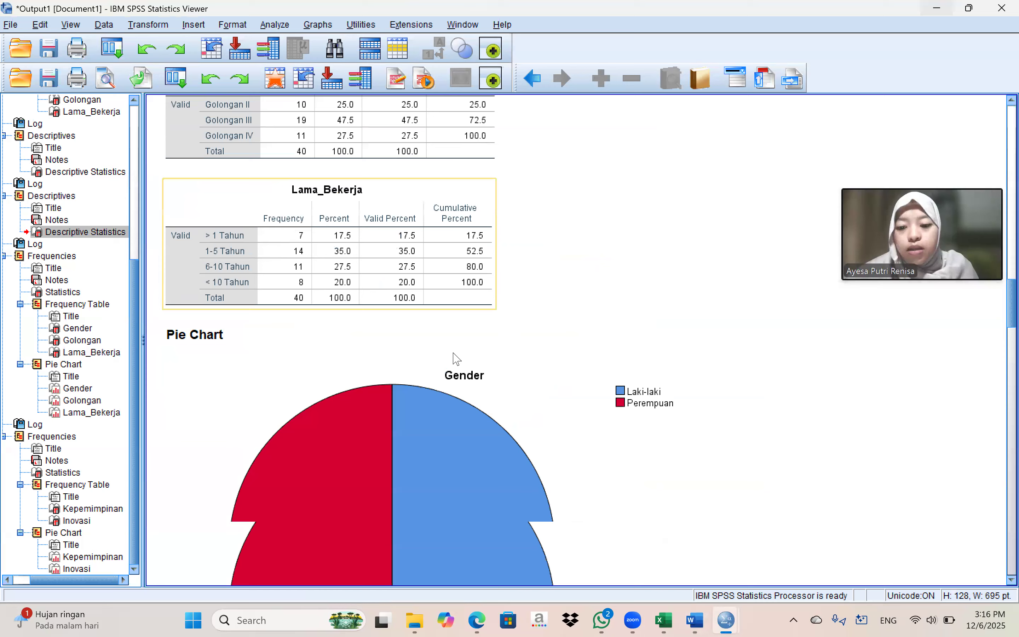
pyautogui.scroll(6, 456, 359)
pyautogui.scroll(3, 453, 353)
pyautogui.scroll(-2, 453, 355)
pyautogui.click(453, 356)
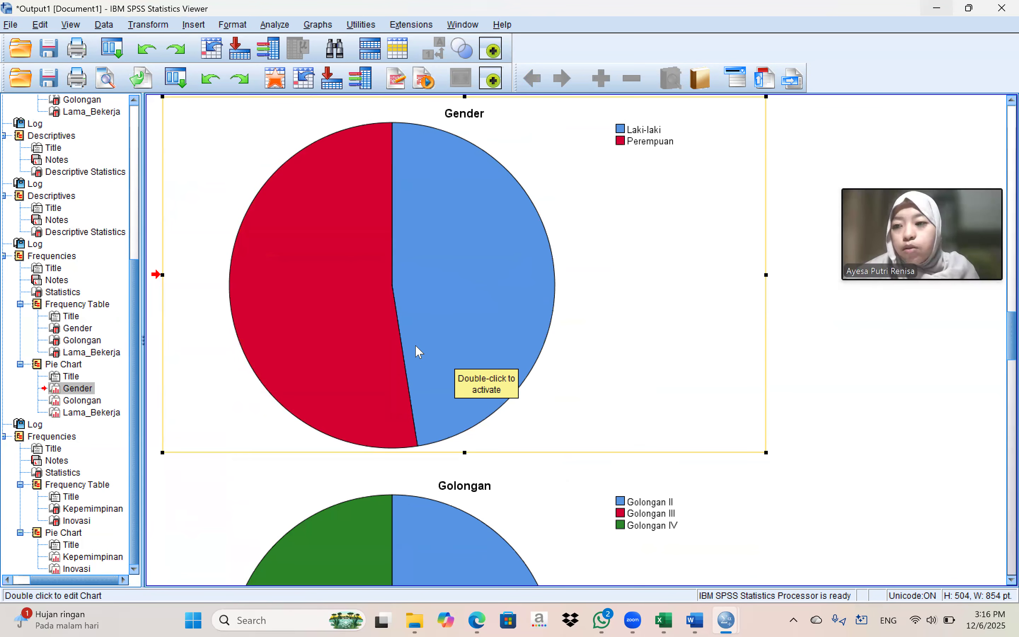
pyautogui.rightClick(352, 305)
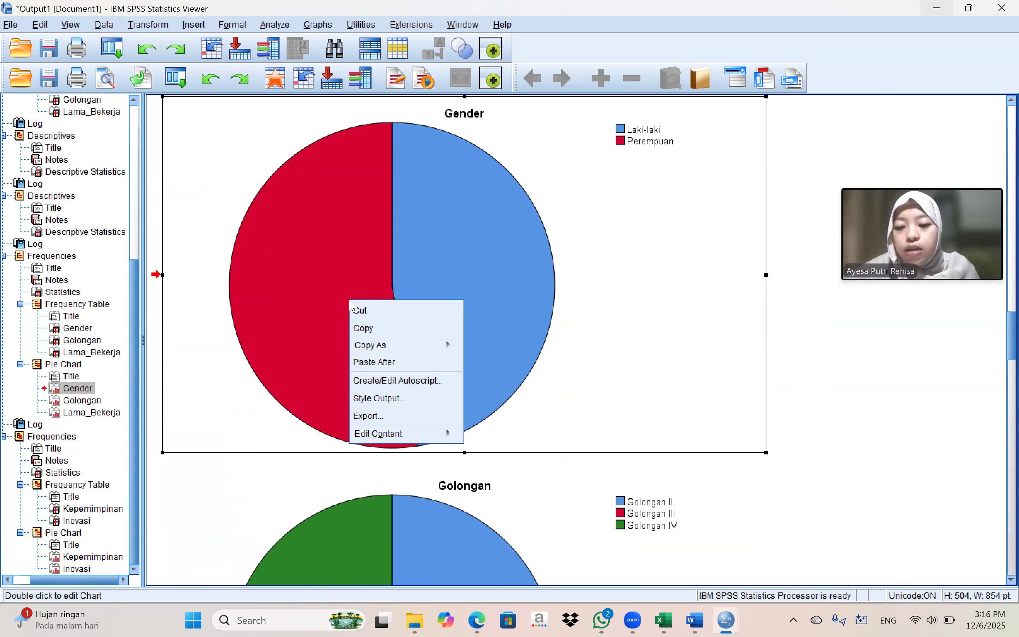
pyautogui.click(564, 281)
pyautogui.scroll(2, 548, 277)
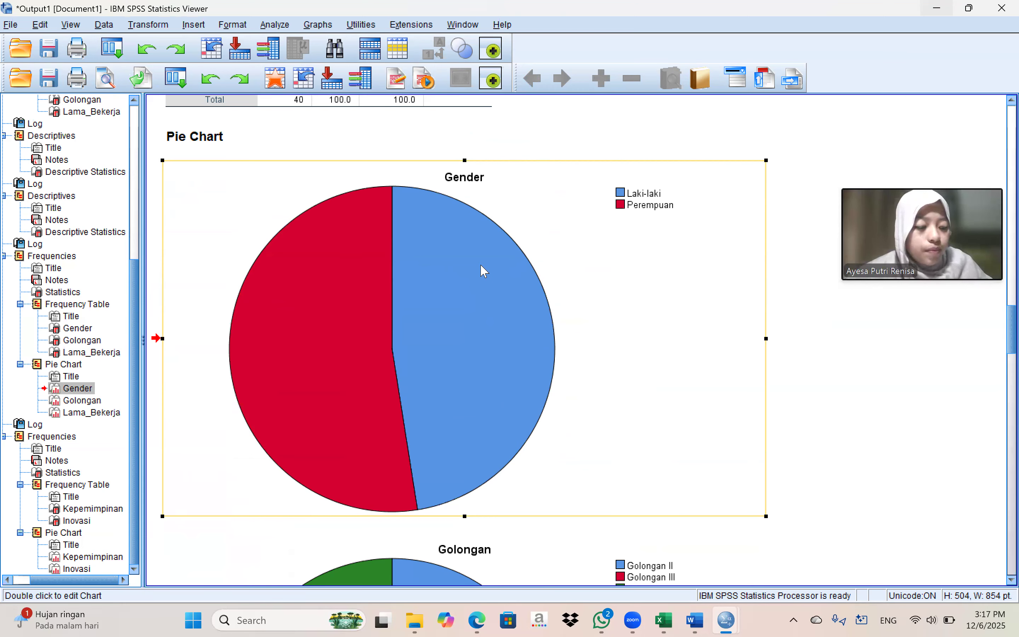
pyautogui.doubleClick(483, 285)
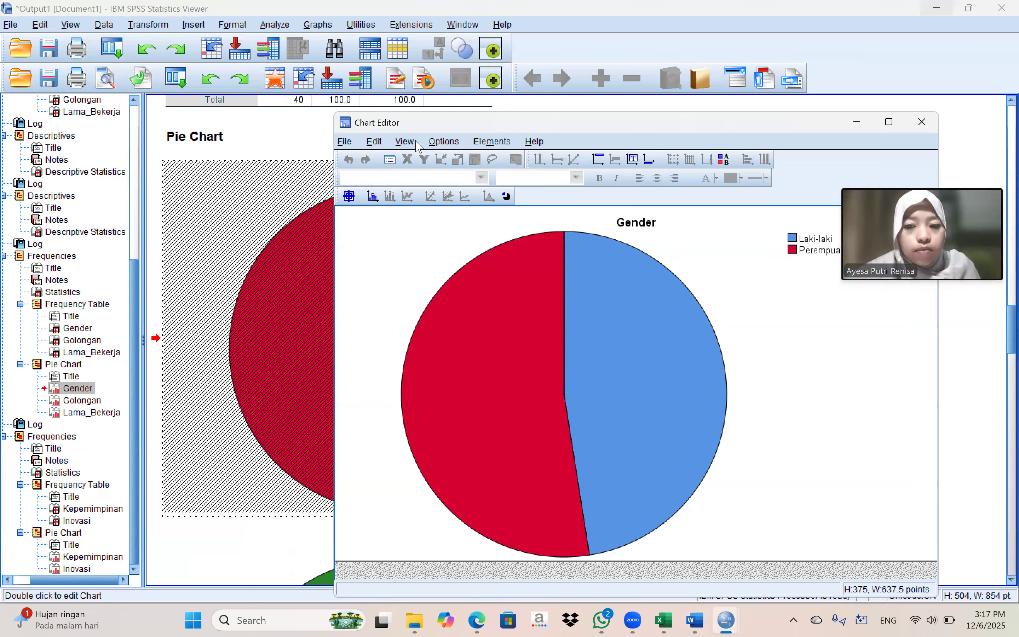
# Step: Look through the Chart Editor's commands and turn on Data Label Mode for the Gender pie chart
pyautogui.click(416, 145)
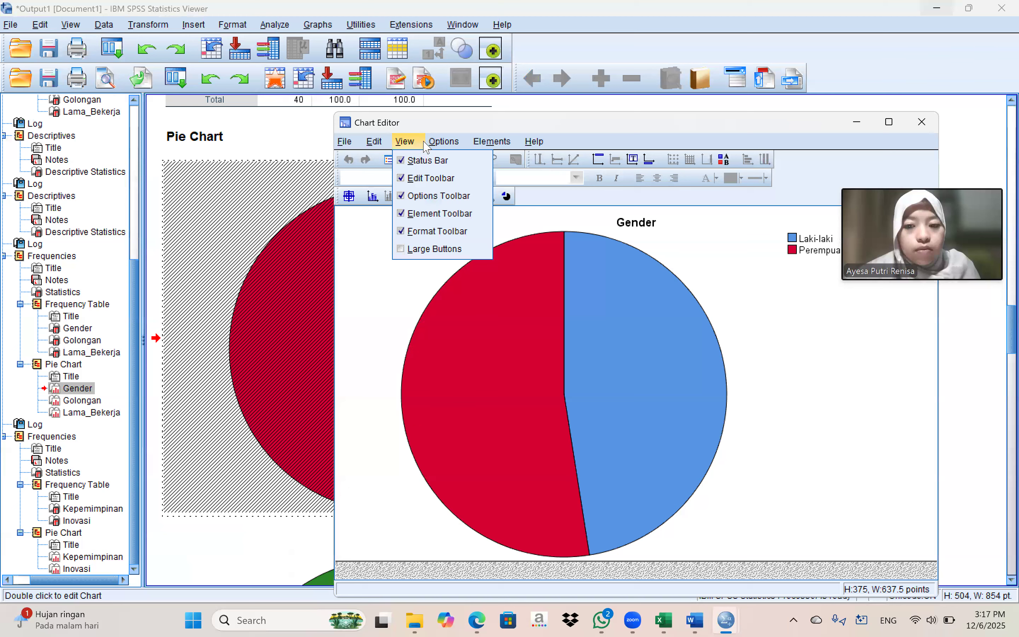
pyautogui.click(379, 145)
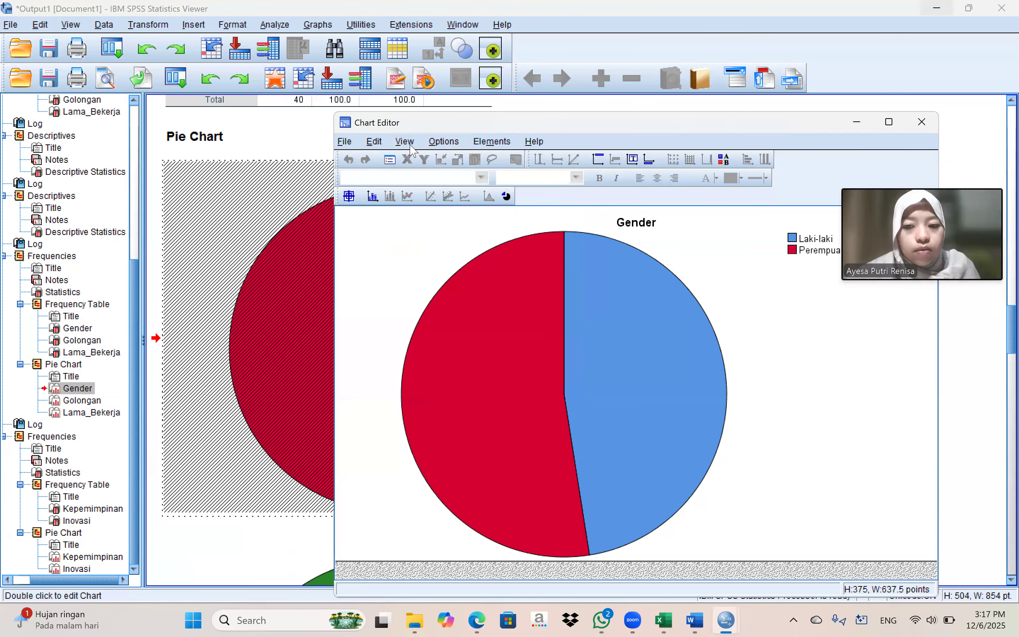
pyautogui.click(404, 143)
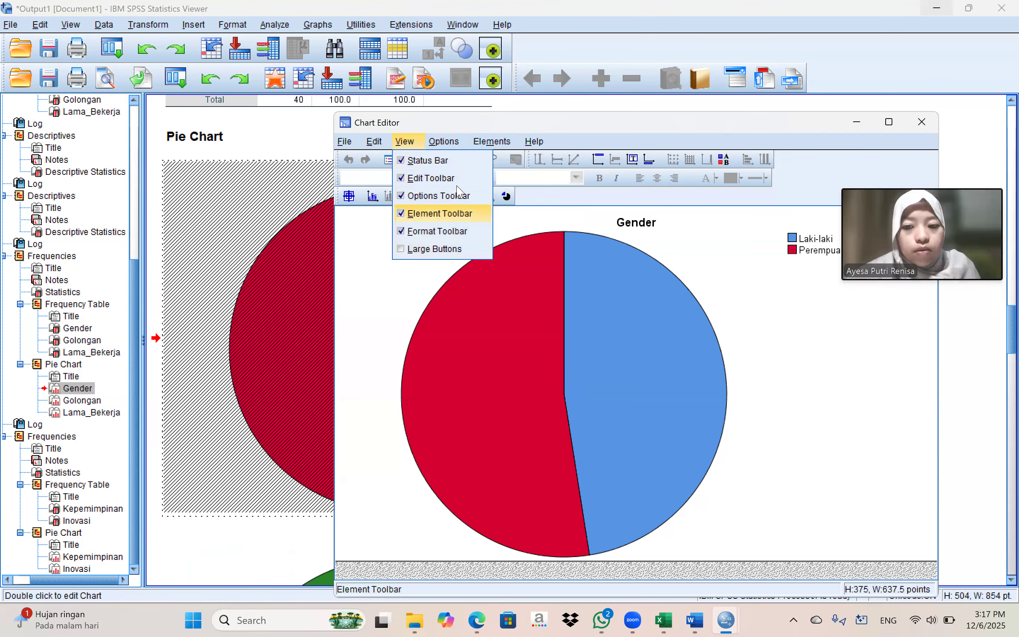
pyautogui.click(456, 141)
pyautogui.click(457, 144)
pyautogui.click(490, 143)
pyautogui.click(522, 143)
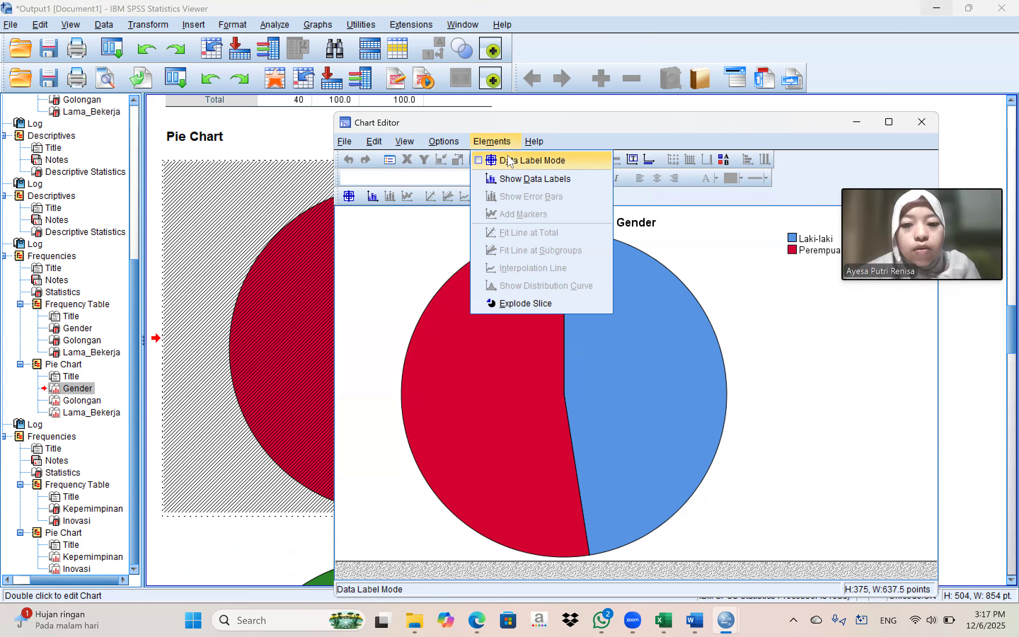
pyautogui.click(524, 160)
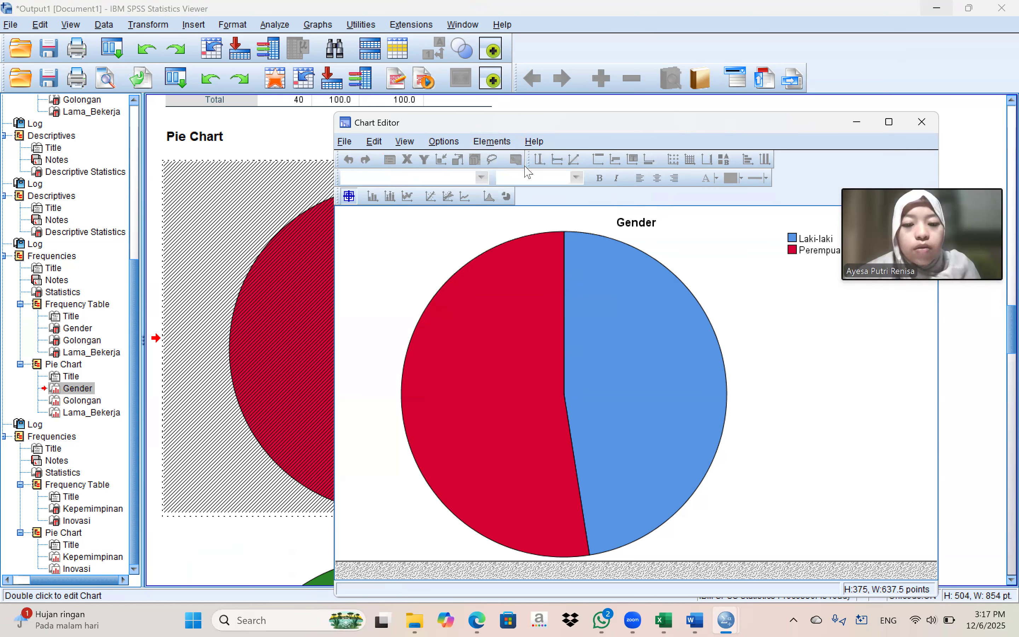
# Step: Turn off Data Label Mode for the Gender pie chart and check the element types in its variable properties
pyautogui.click(488, 142)
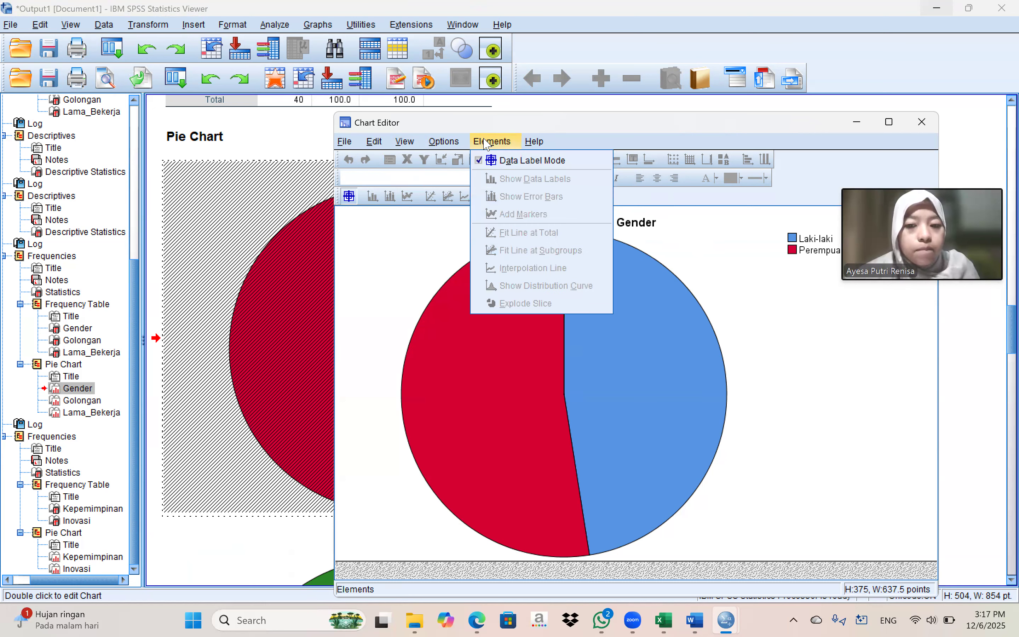
pyautogui.click(512, 160)
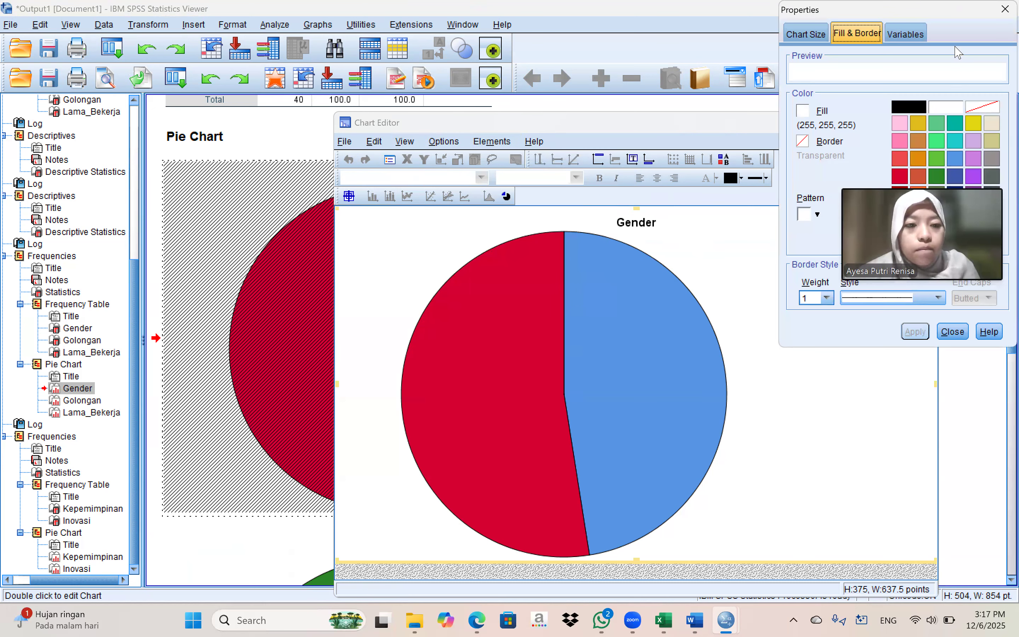
pyautogui.hotkey('ctrl', 'shift', 'Tab')
pyautogui.hotkey('ctrl', 'Tab')
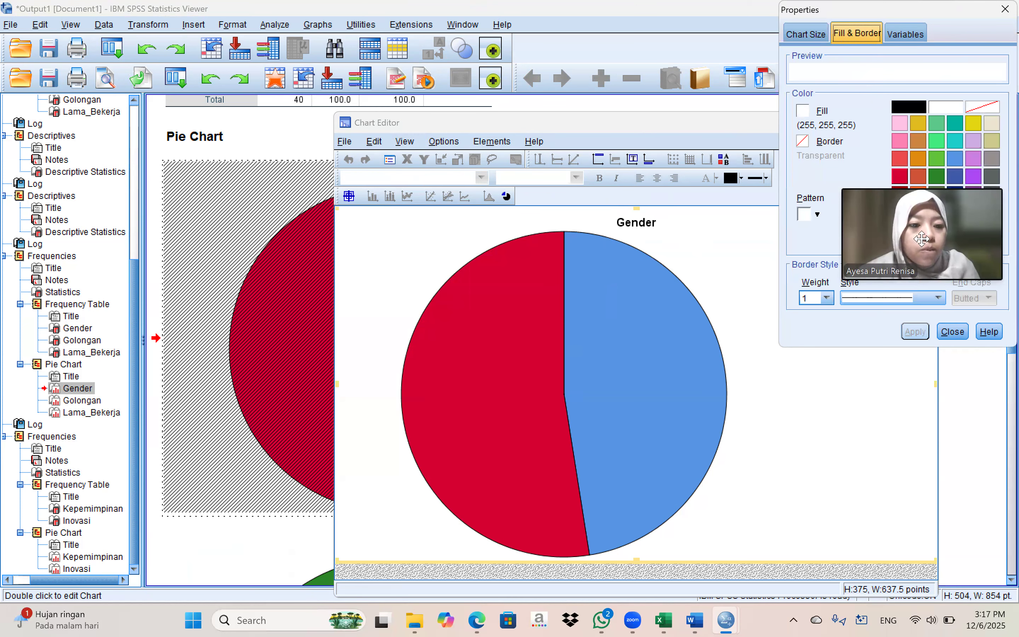
pyautogui.click(894, 40)
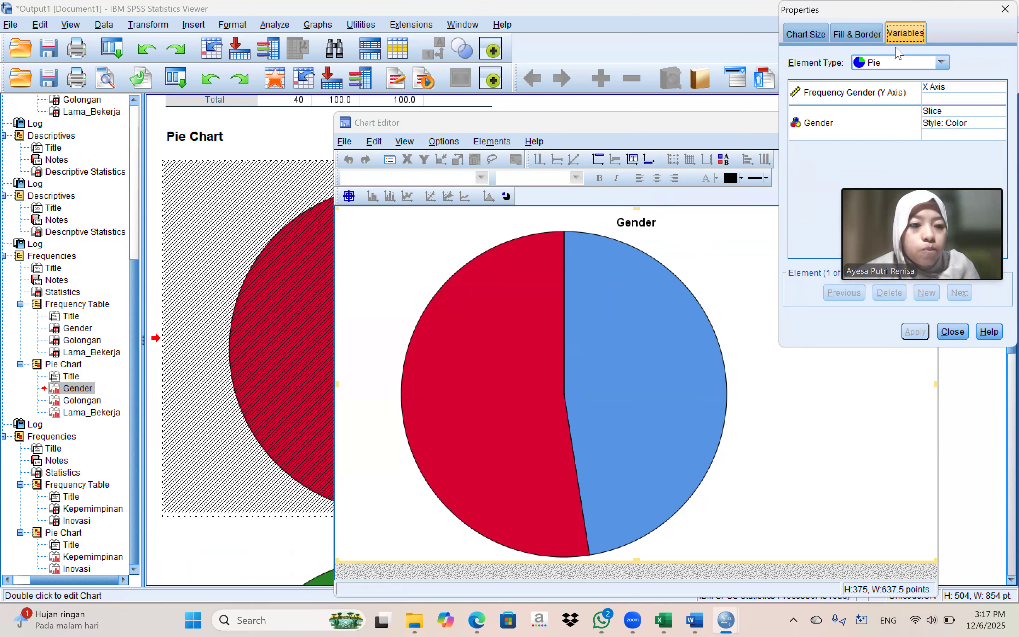
pyautogui.click(943, 93)
pyautogui.click(941, 63)
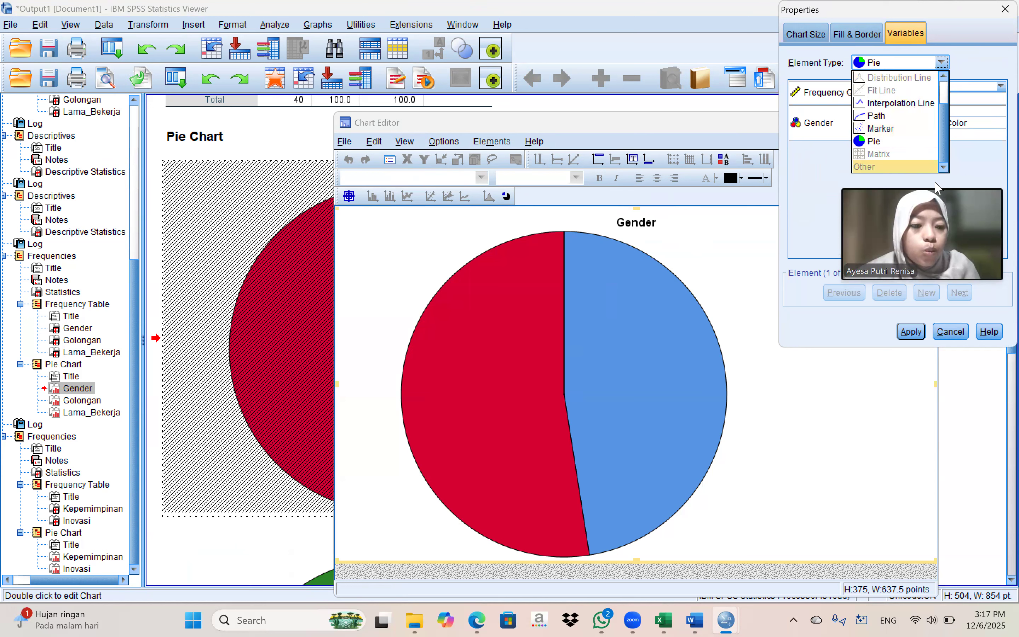
pyautogui.click(973, 270)
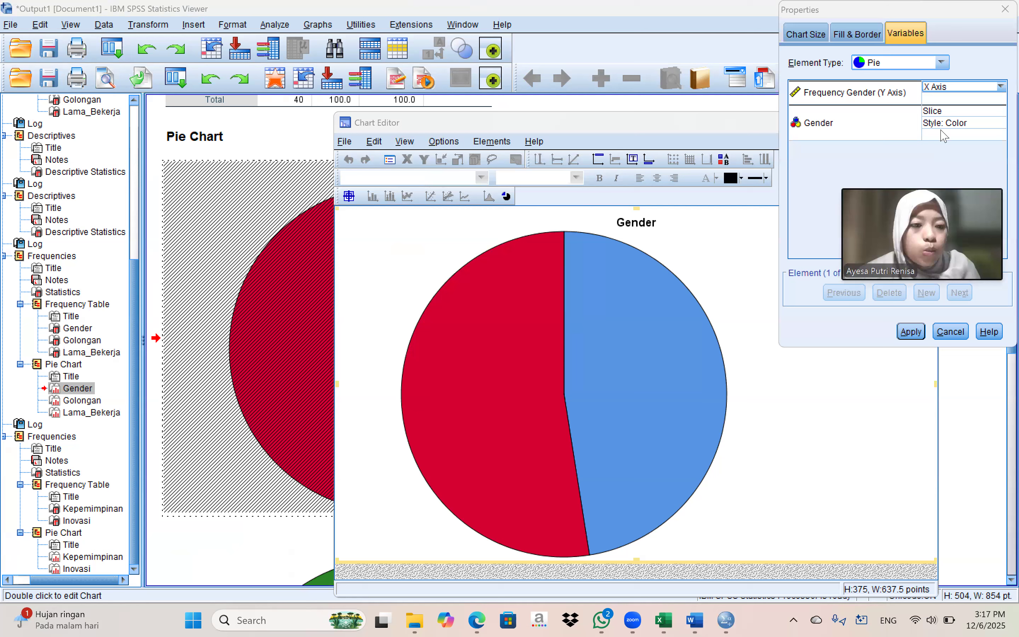
# Step: Change the Gender variable's slice style to Pattern and apply it to the pie chart
pyautogui.click(940, 115)
pyautogui.click(941, 115)
pyautogui.click(941, 115)
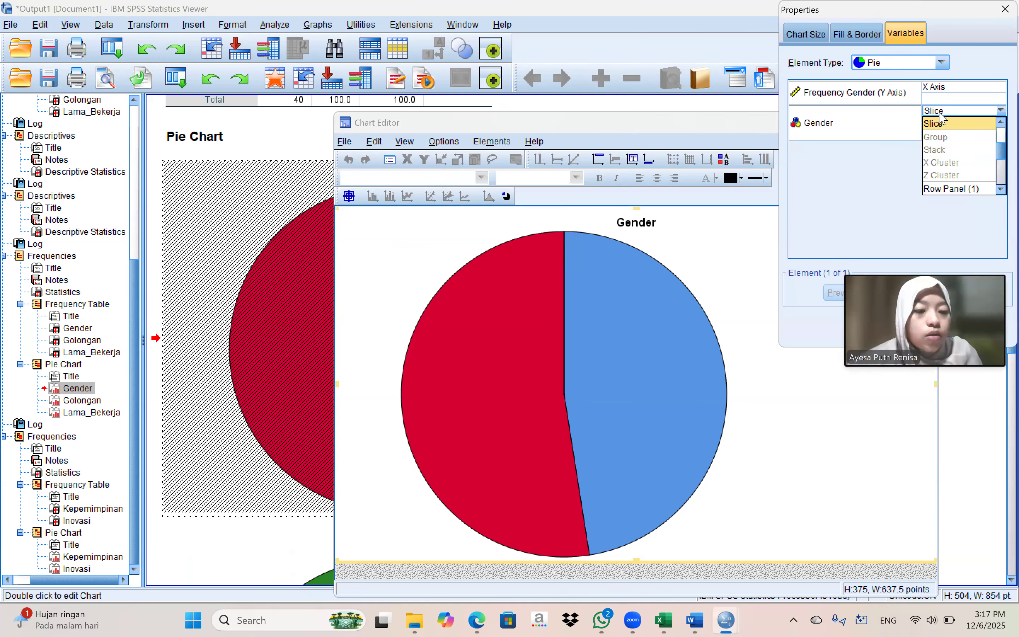
pyautogui.click(955, 148)
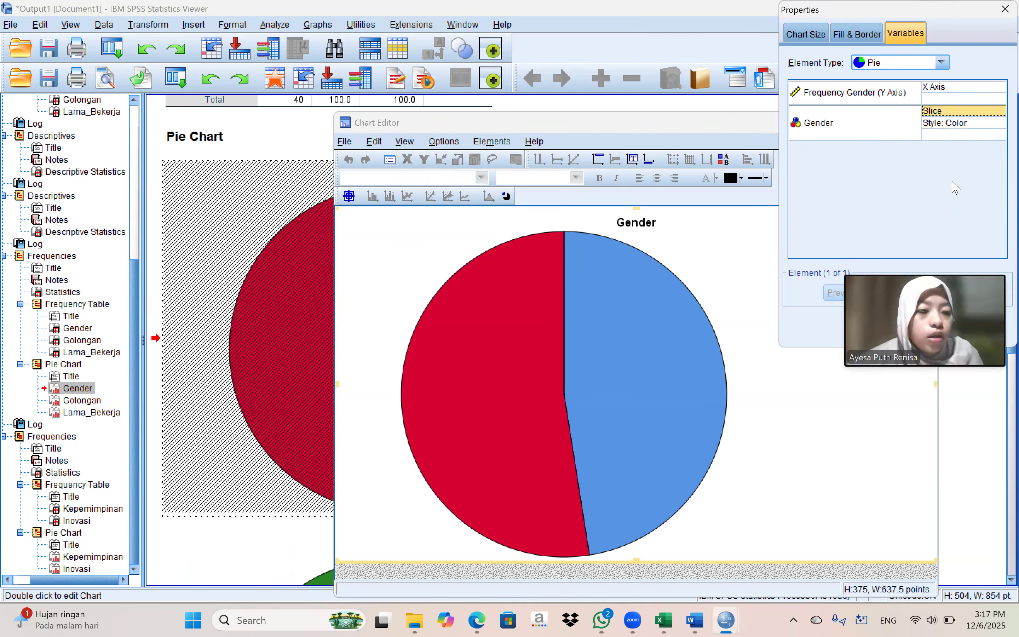
pyautogui.click(954, 123)
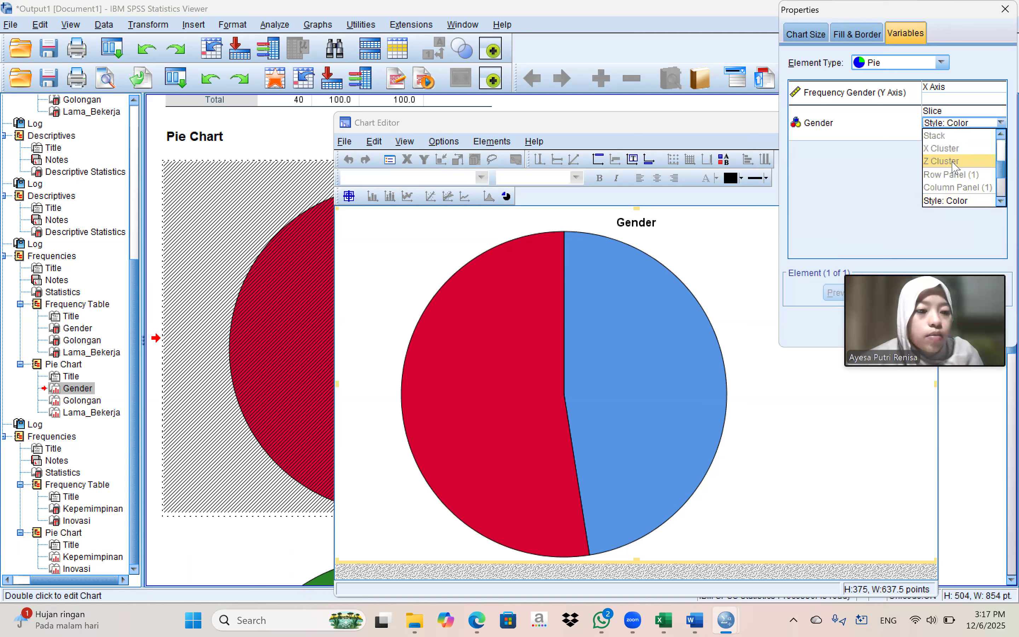
pyautogui.scroll(2, 955, 166)
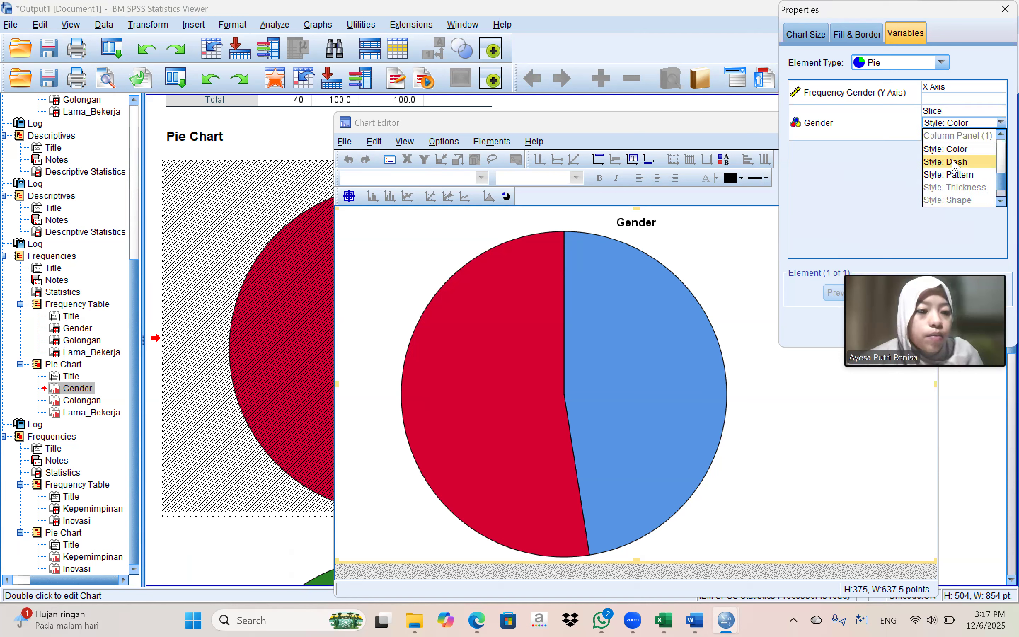
pyautogui.click(954, 174)
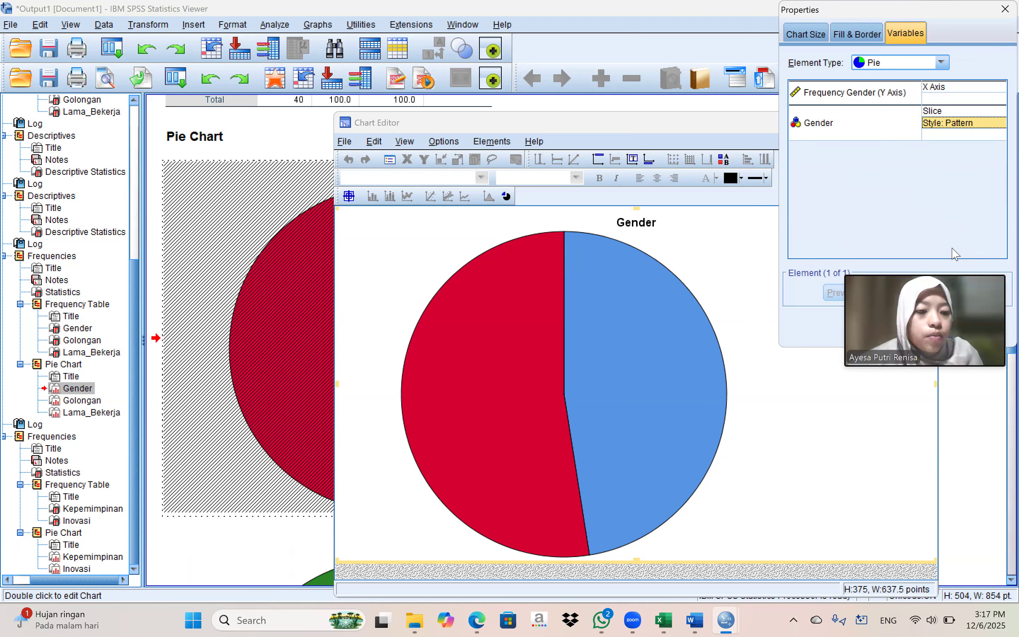
pyautogui.click(919, 336)
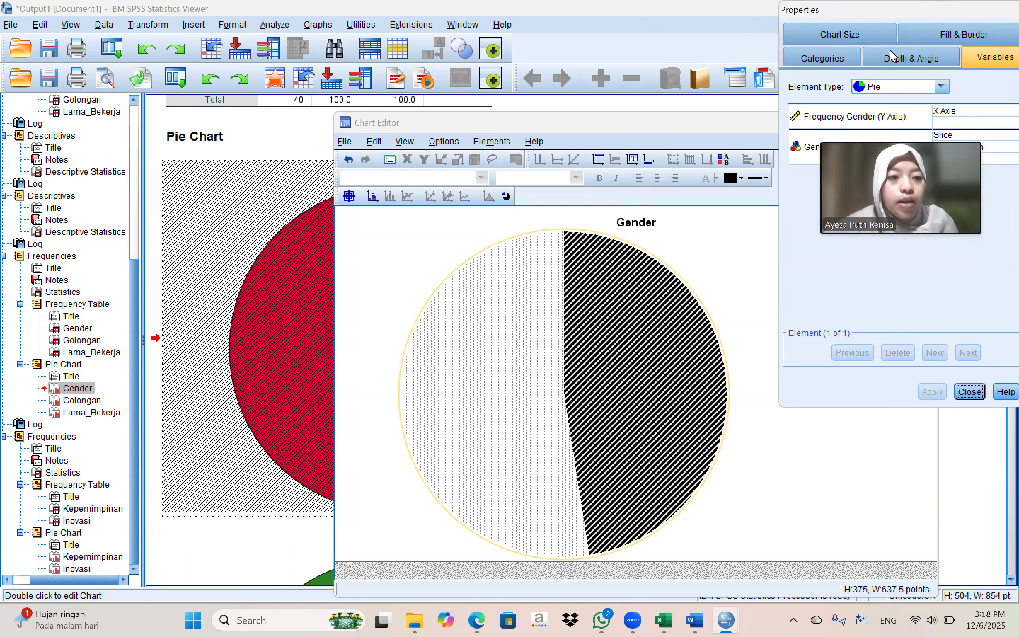
# Step: Look through the Gender pie chart's fill and border, category, depth and angle, and variable properties for labelling options
pyautogui.click(948, 35)
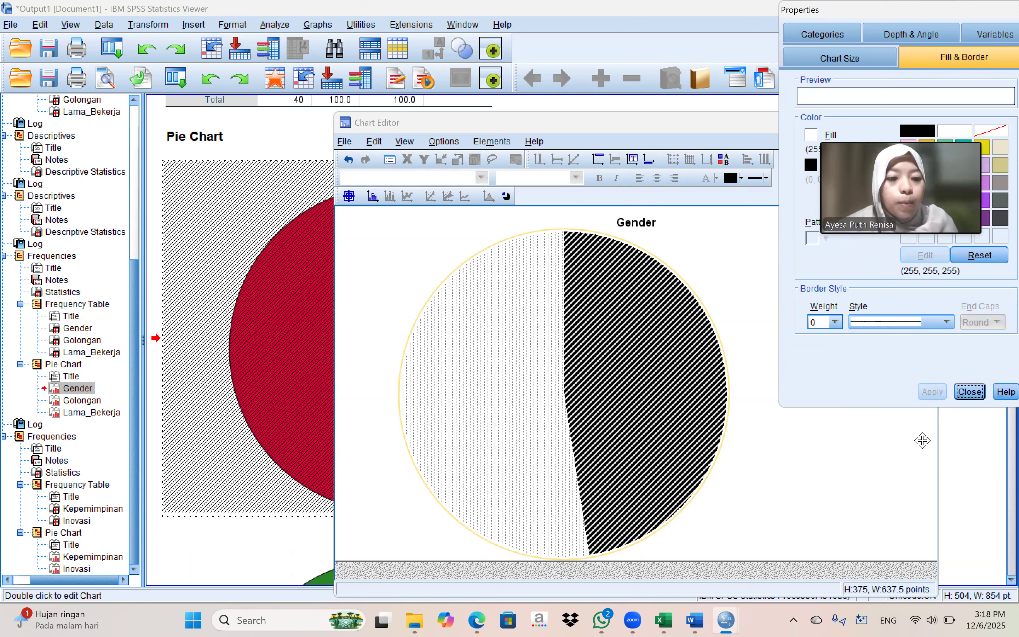
pyautogui.click(822, 34)
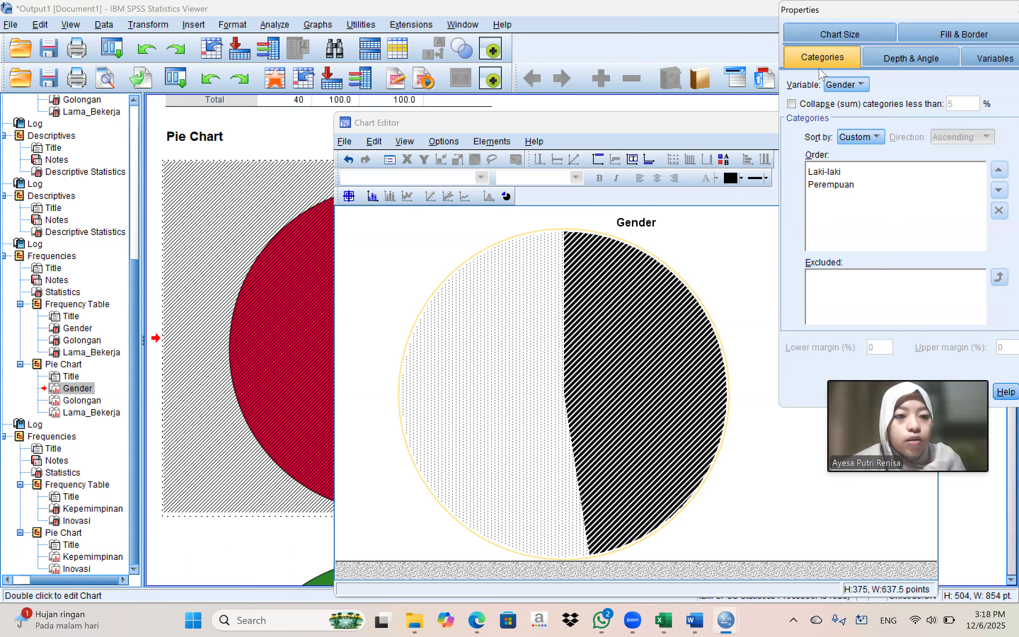
pyautogui.click(892, 34)
pyautogui.click(821, 34)
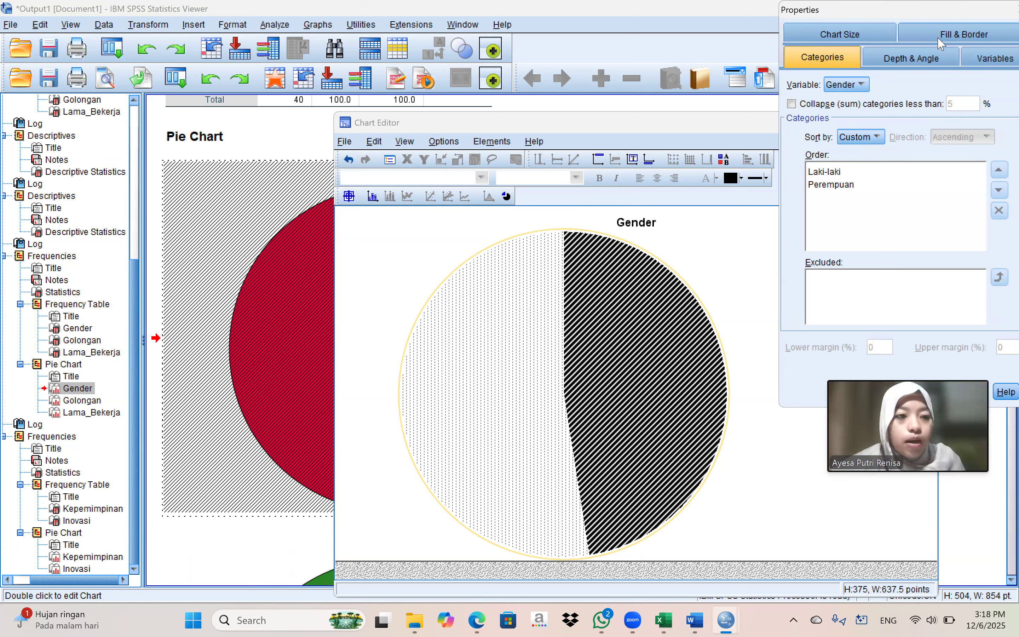
pyautogui.click(898, 57)
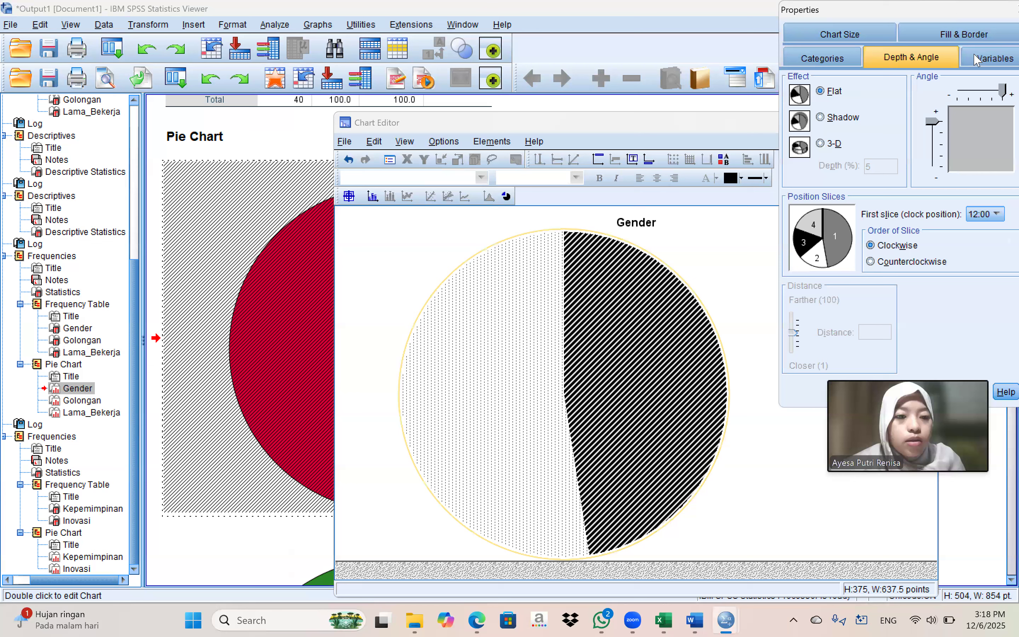
pyautogui.click(995, 57)
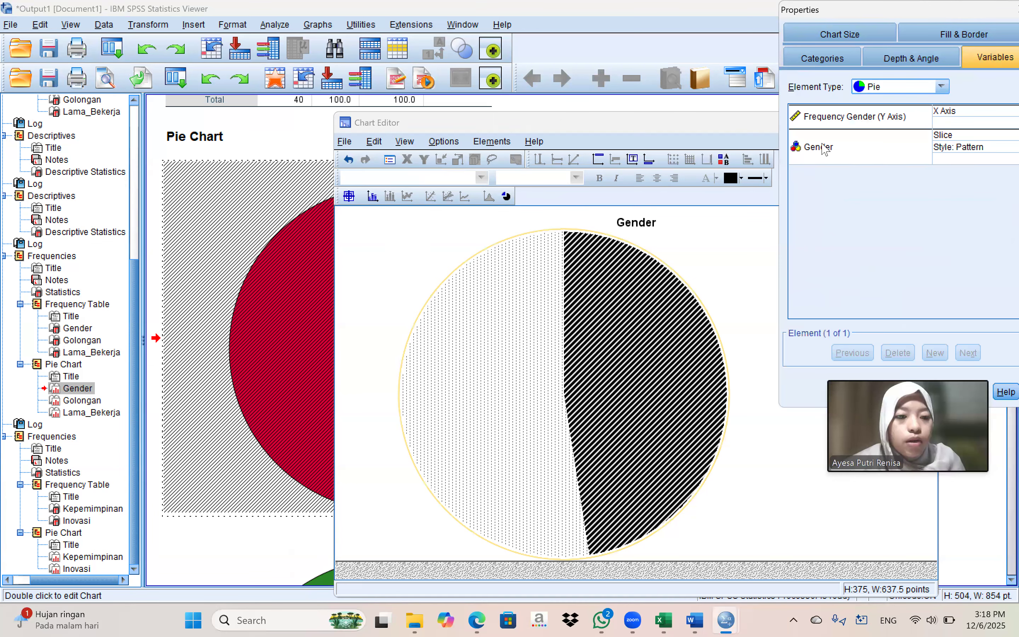
pyautogui.click(888, 59)
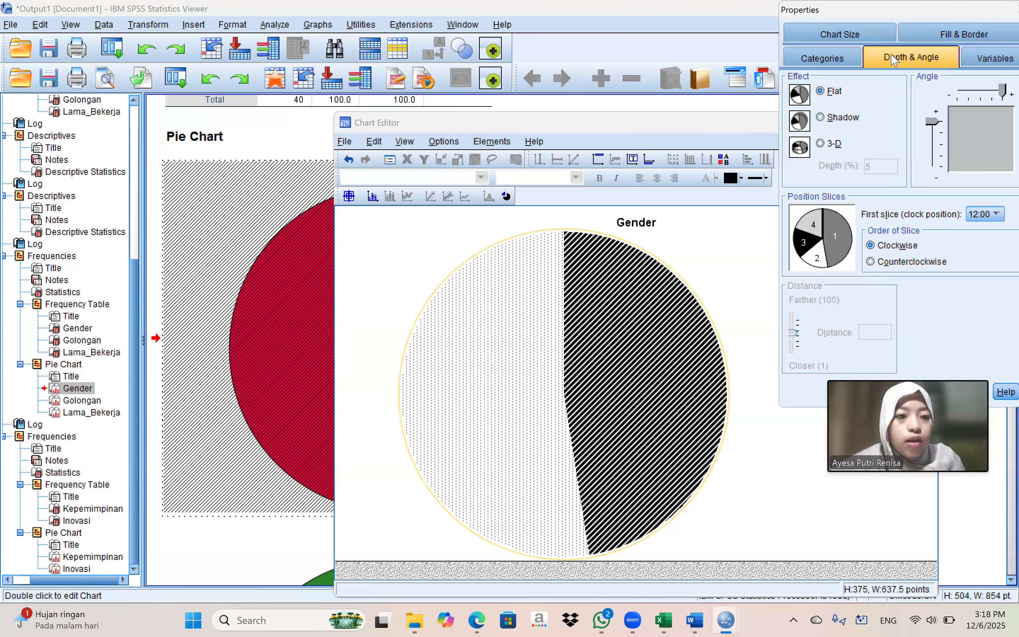
pyautogui.click(931, 38)
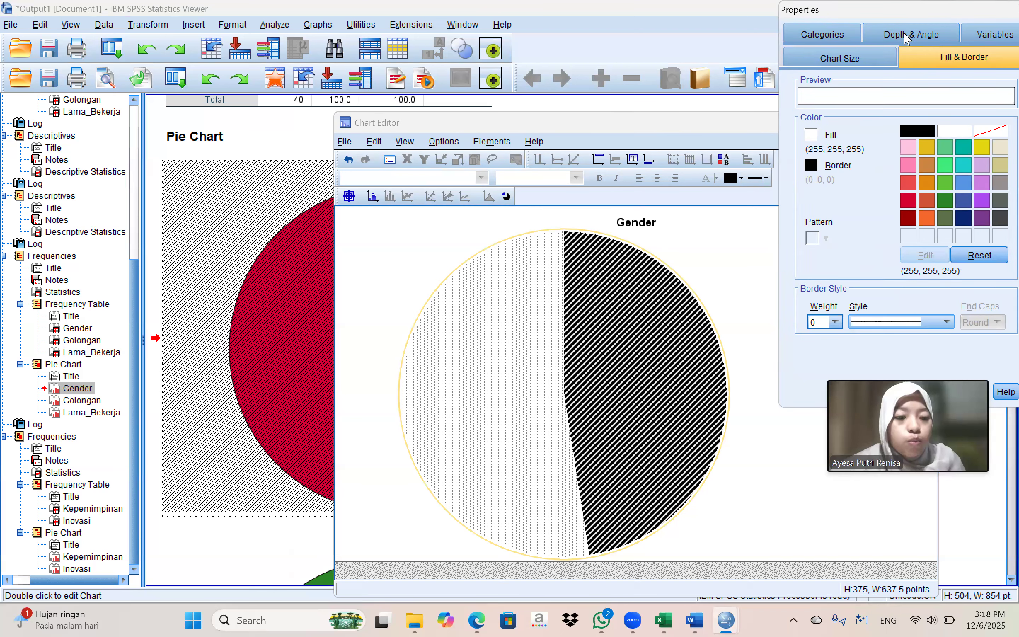
# Step: Try to change the Gender pie chart's border settings and its fill color to purple (204, 127, 228)
pyautogui.click(946, 324)
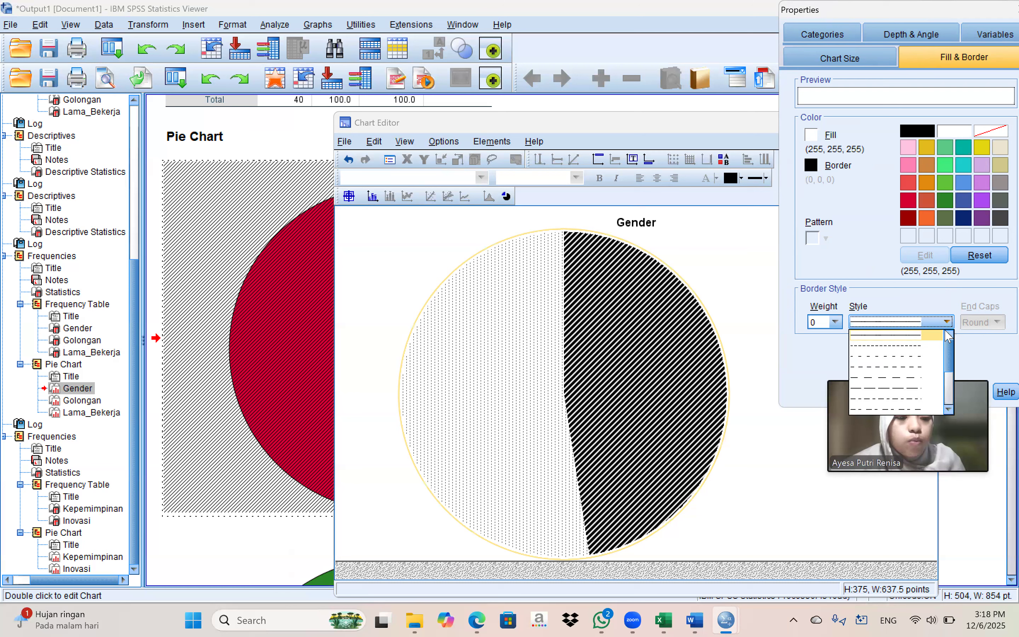
pyautogui.click(834, 323)
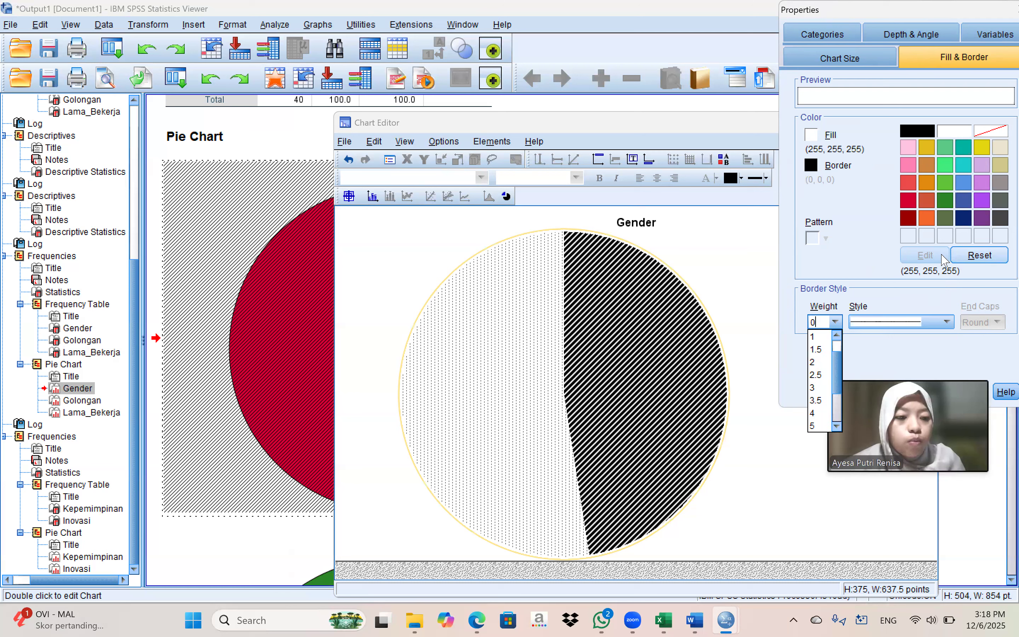
pyautogui.click(818, 242)
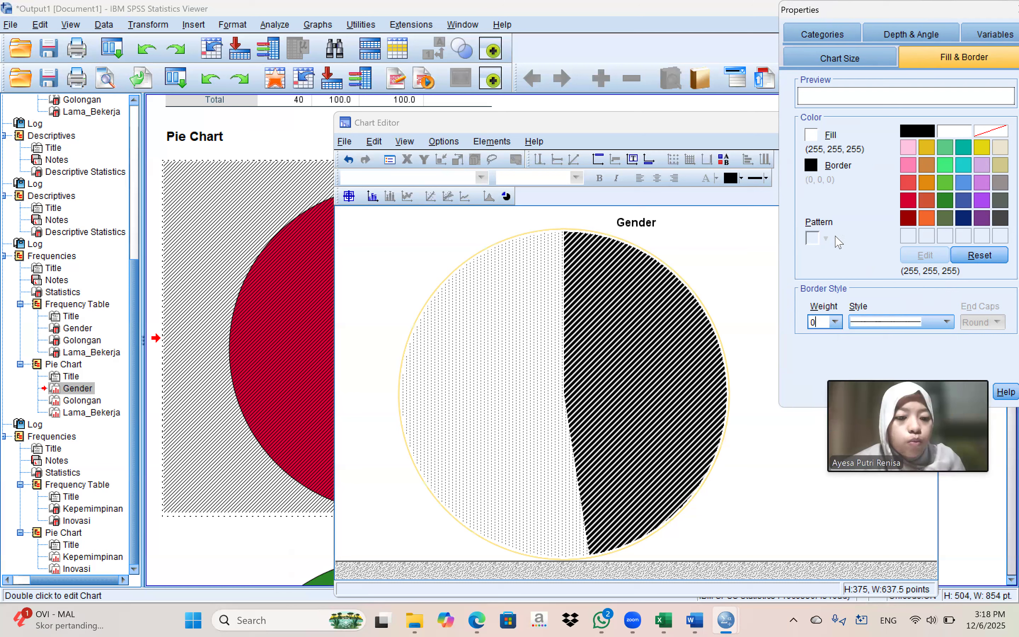
pyautogui.click(811, 135)
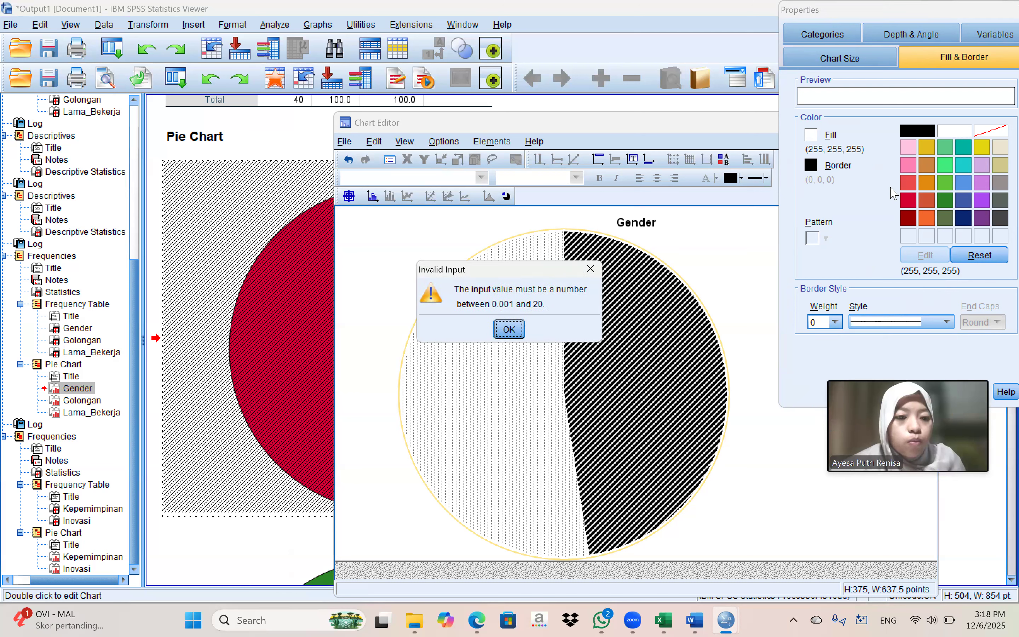
pyautogui.click(524, 330)
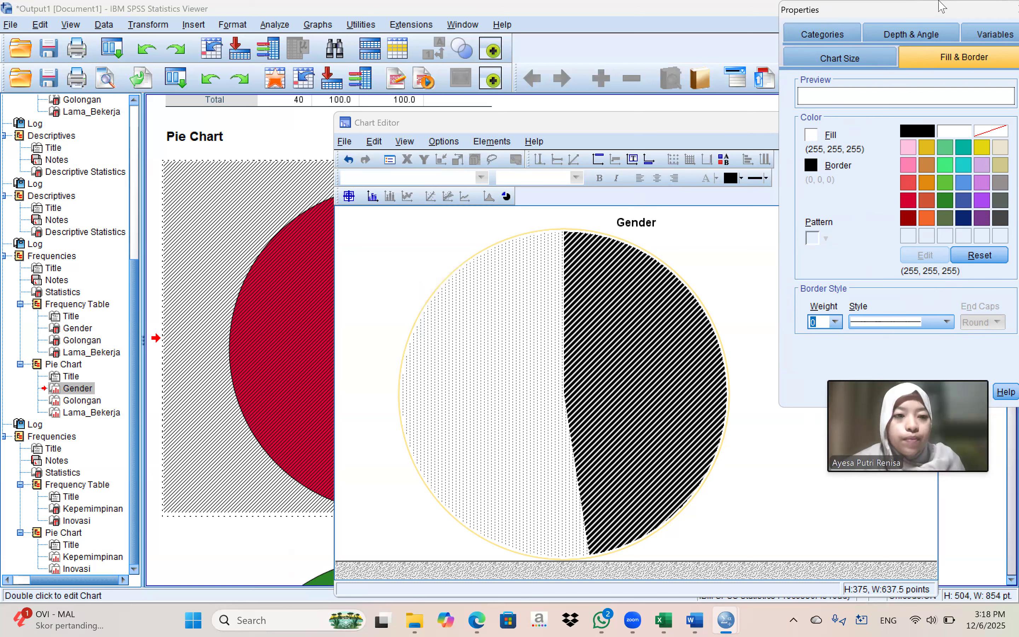
pyautogui.click(981, 182)
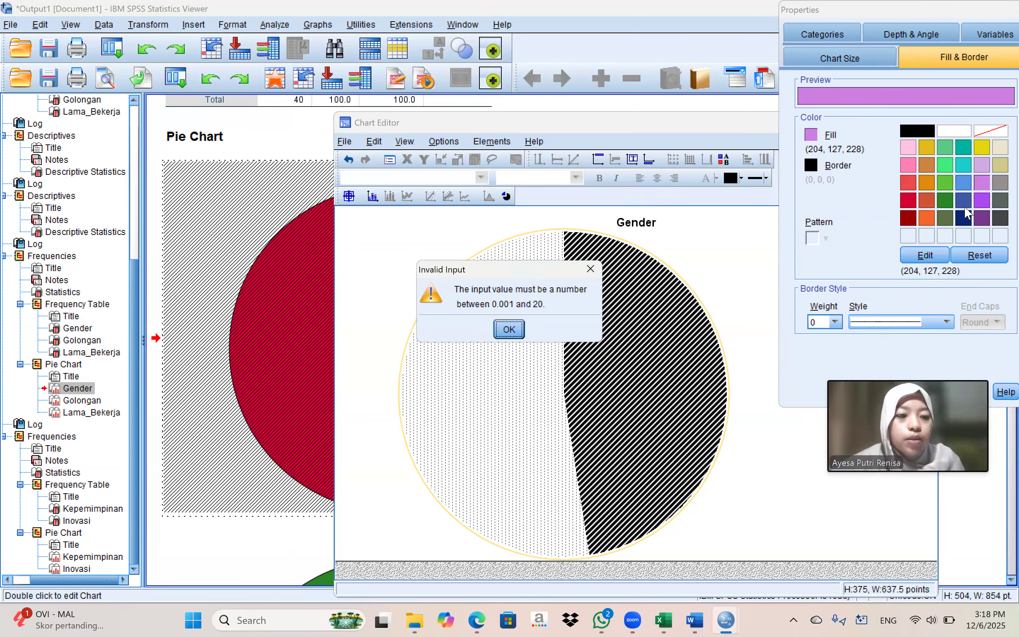
pyautogui.click(508, 332)
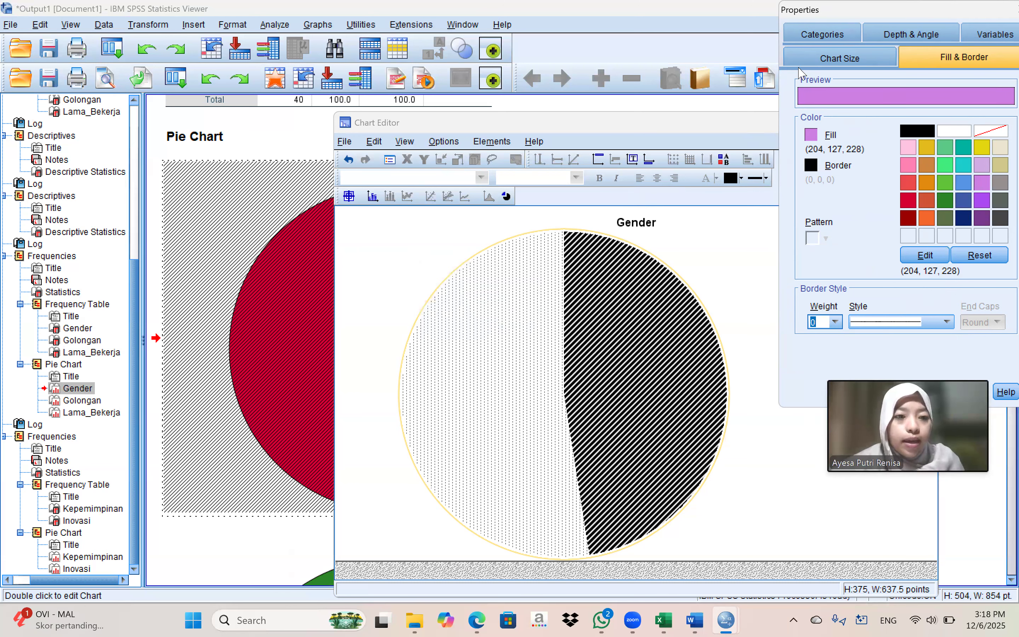
pyautogui.click(850, 37)
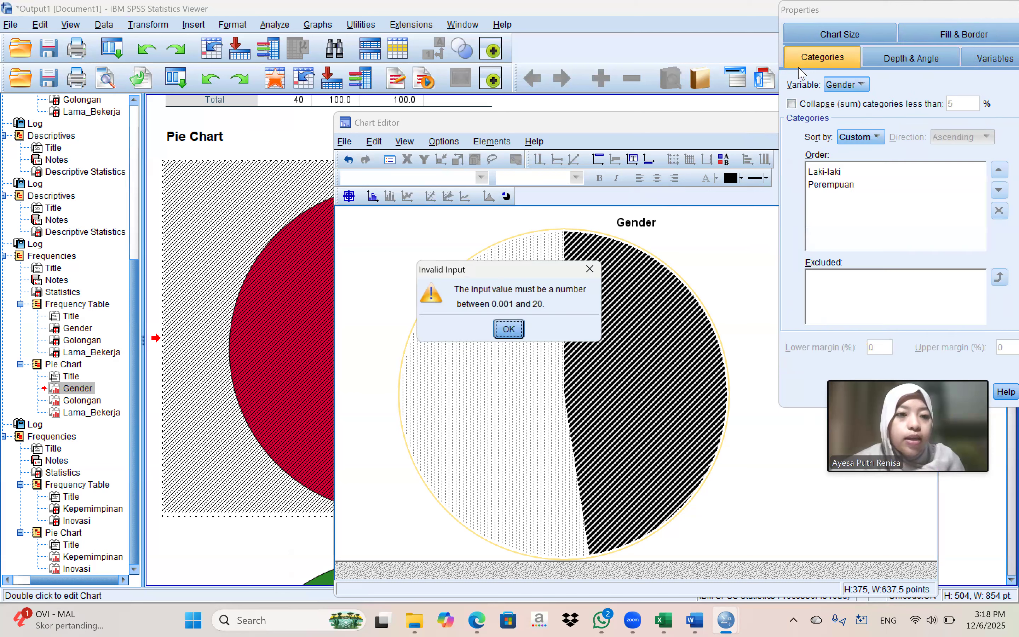
pyautogui.click(509, 329)
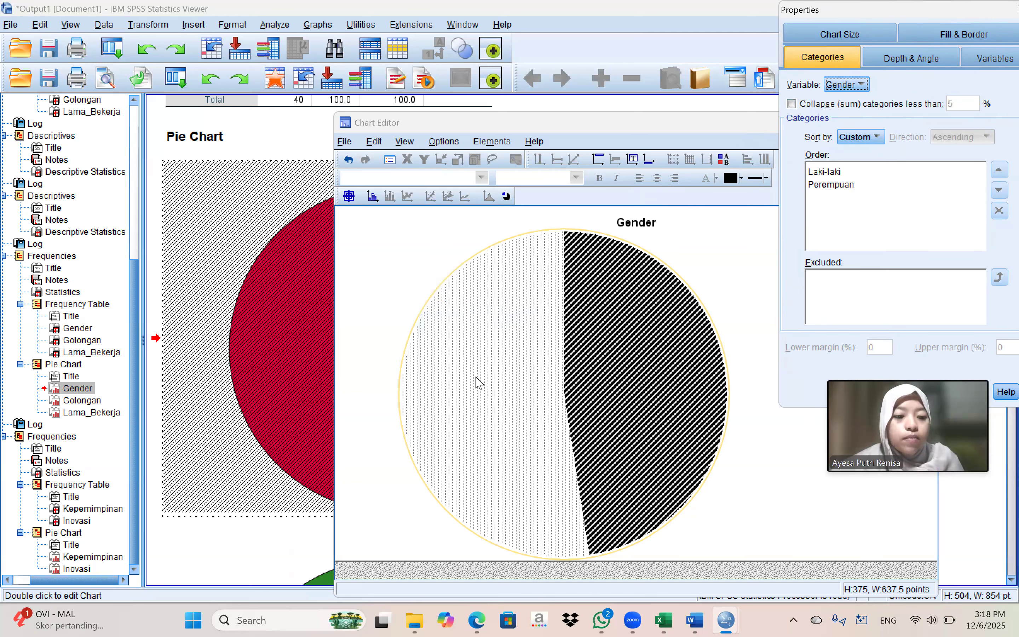
# Step: Close the Chart Editor and return to the Descriptive Statistics tables in the output
pyautogui.hotkey('alt', 'F4')
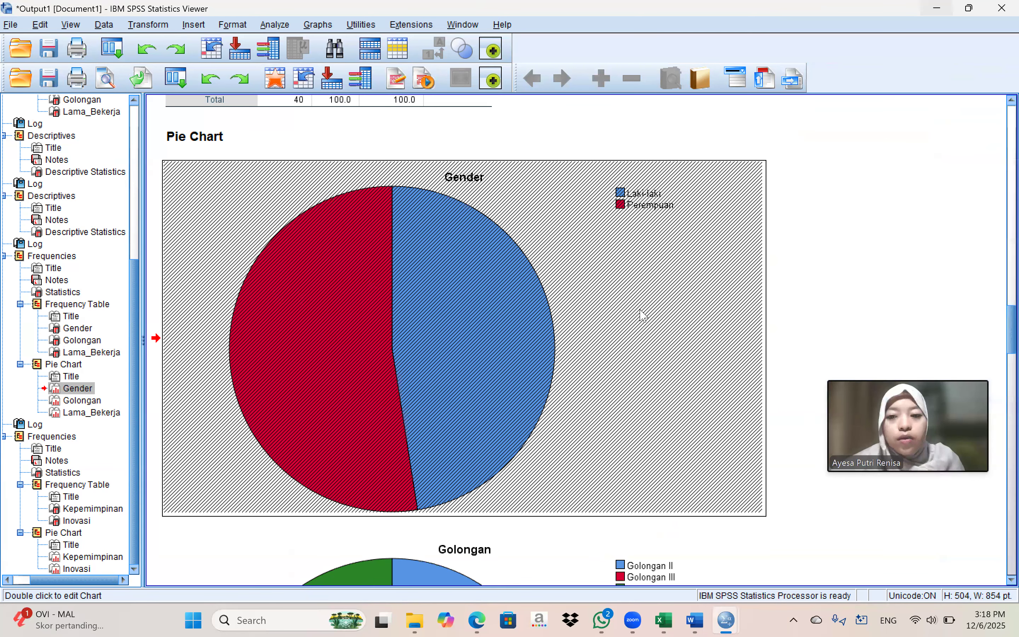
pyautogui.scroll(-5, 642, 314)
pyautogui.scroll(4, 642, 315)
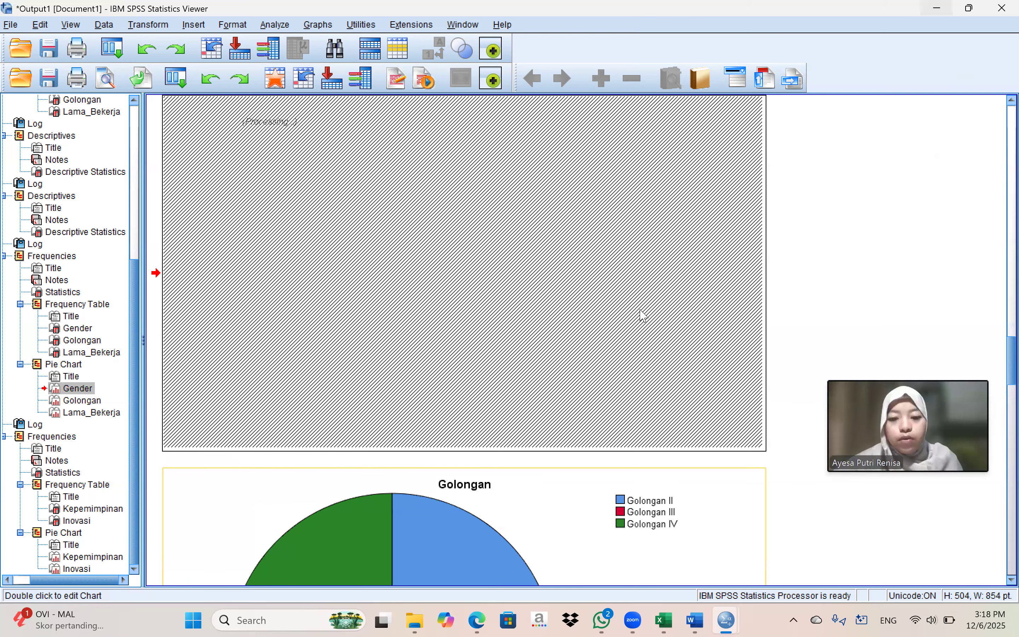
pyautogui.scroll(3, 642, 315)
pyautogui.scroll(9, 643, 315)
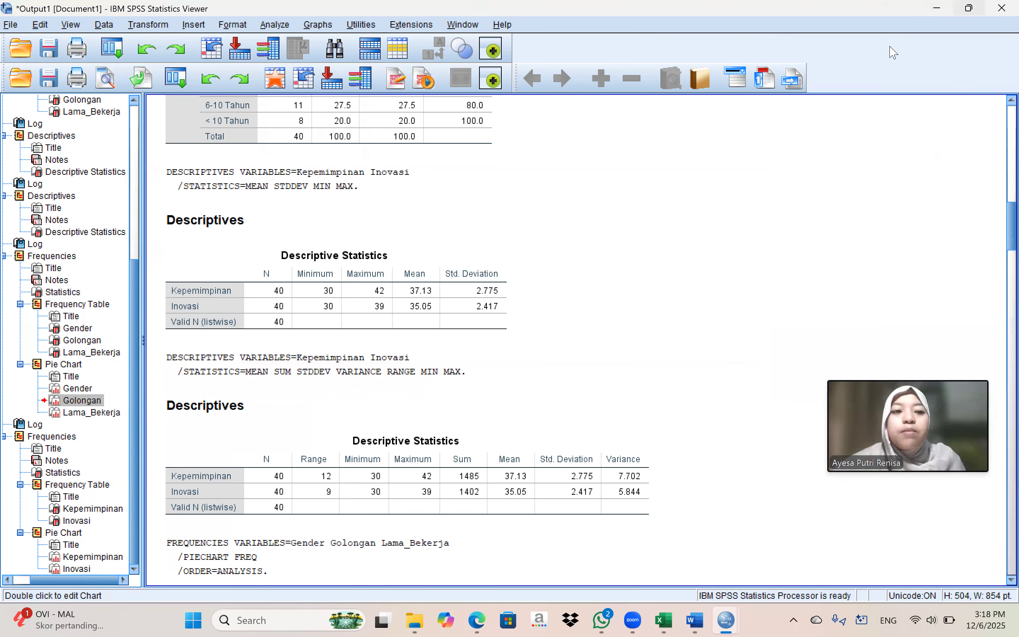